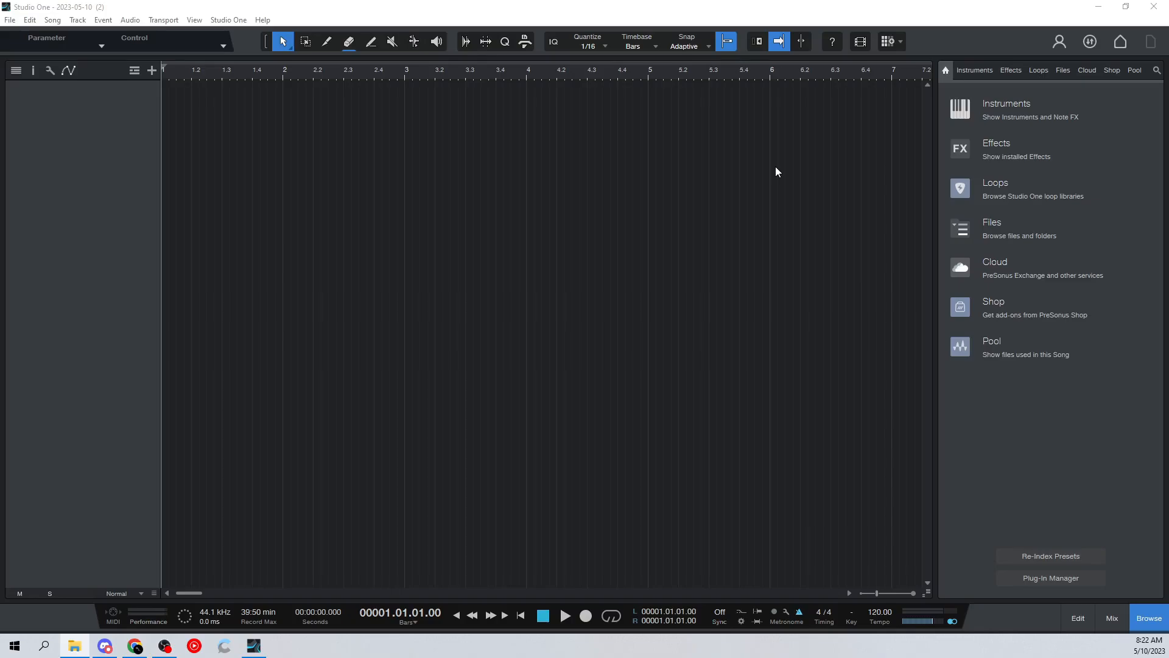
Create an instrument track from the VST3 LABS instrument and move its plug-in window into view over the arrangement.
left_click(1017, 107)
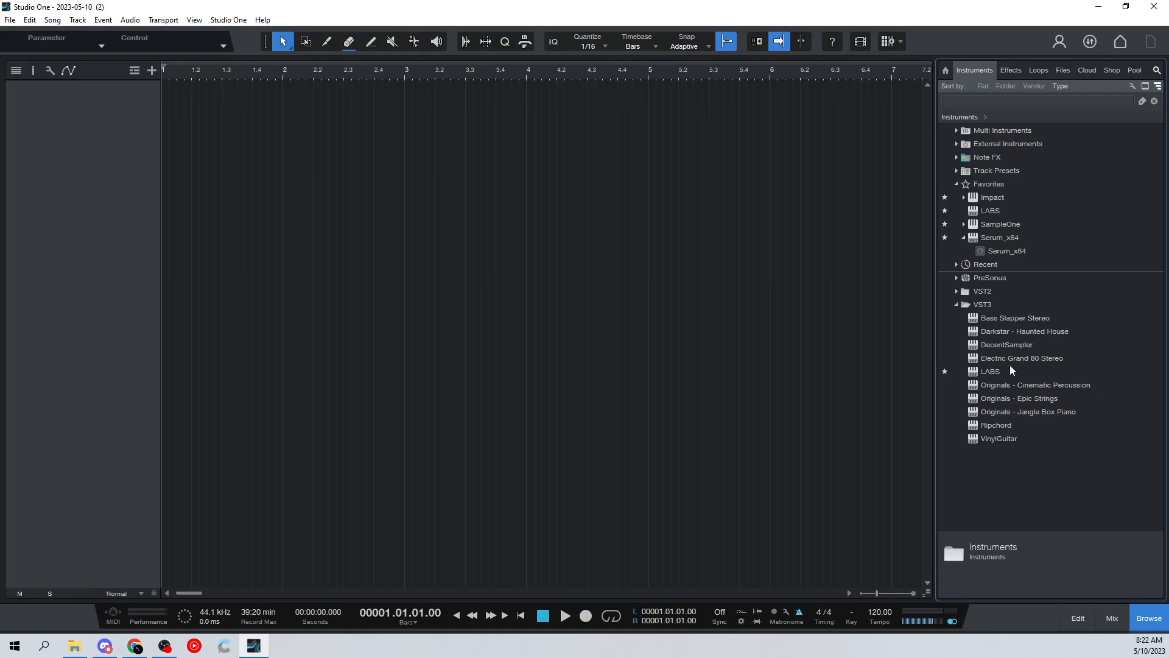
left_click_drag(985, 370, 125, 163)
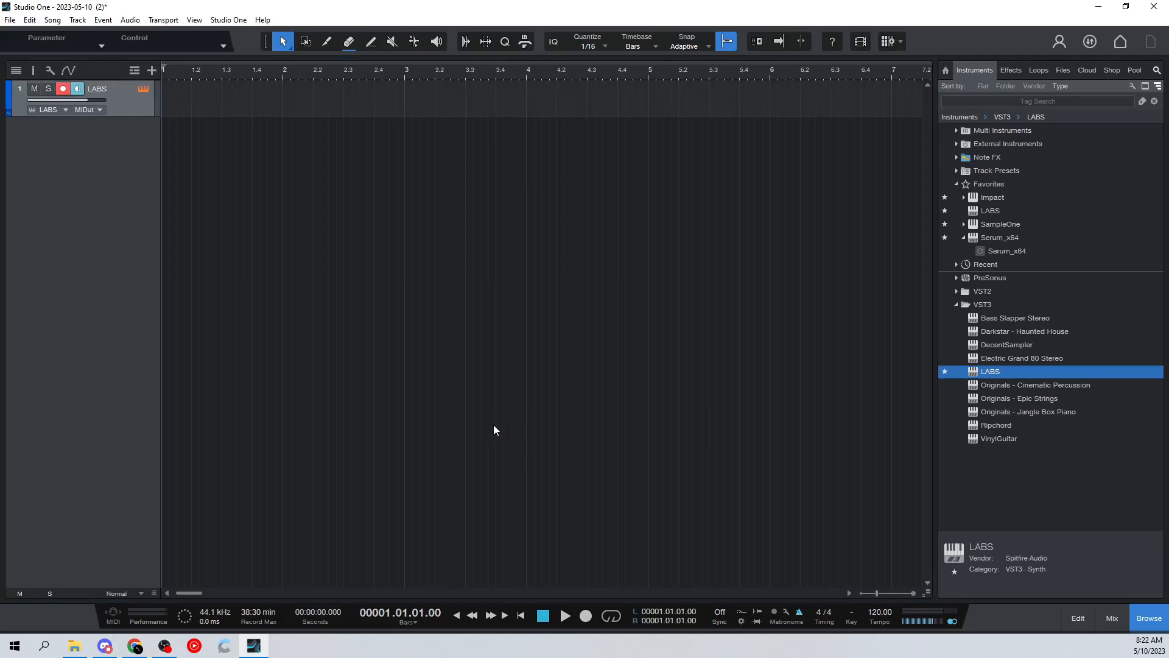
left_click_drag(1168, 112, 472, 98)
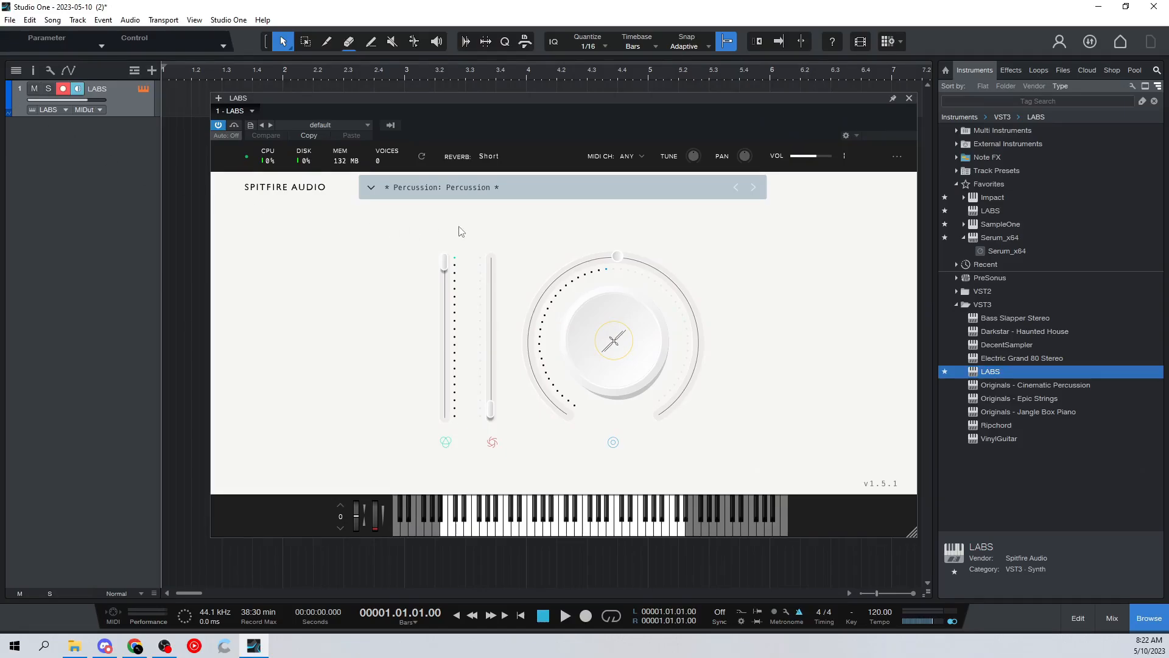
Browse the LABS presets in the Keys category and preview Nothing But Cabinet, Twinned Up and Sign Of The Tines.
left_click(475, 187)
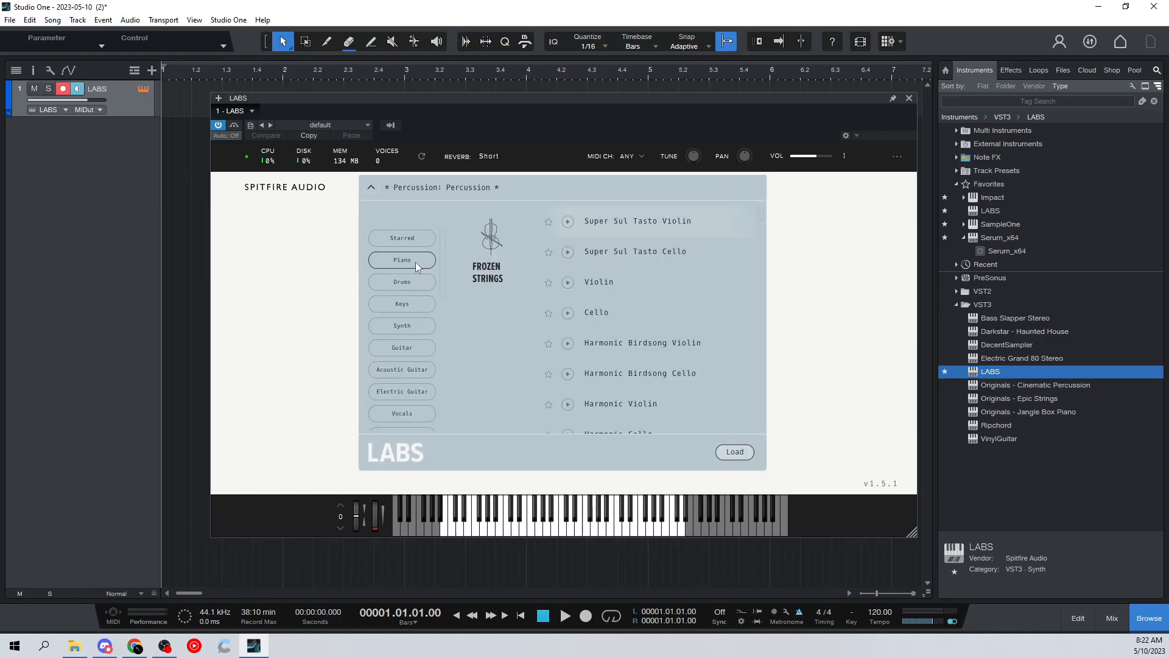
scroll(414, 274, "down", 3)
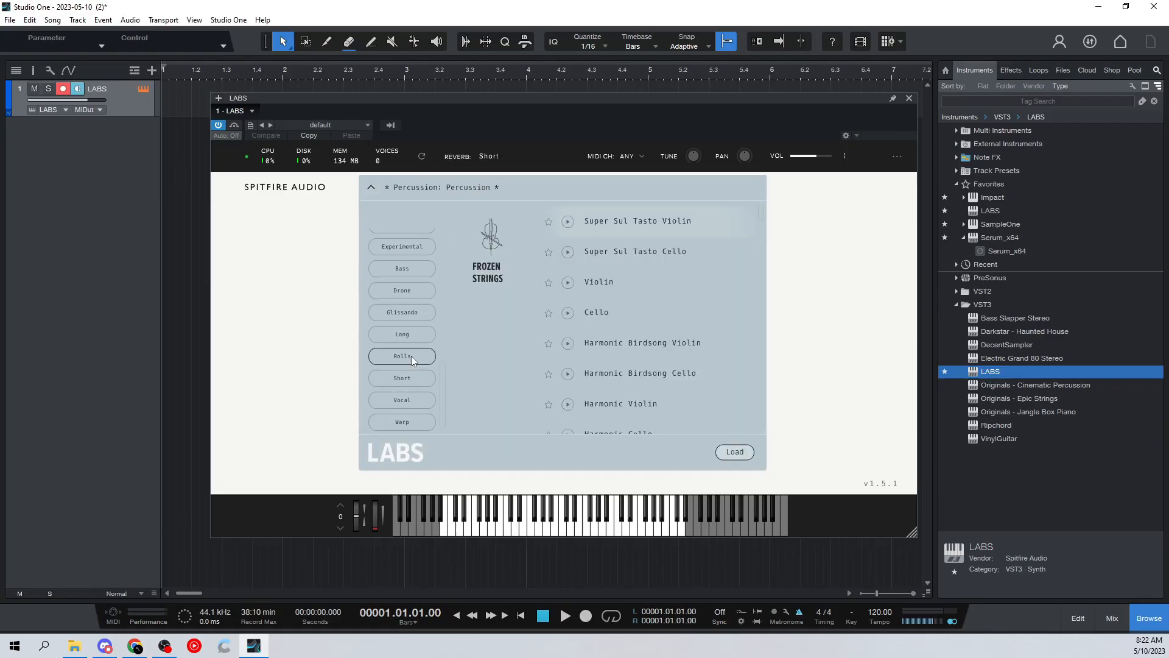
scroll(405, 365, "up", 5)
left_click(422, 298)
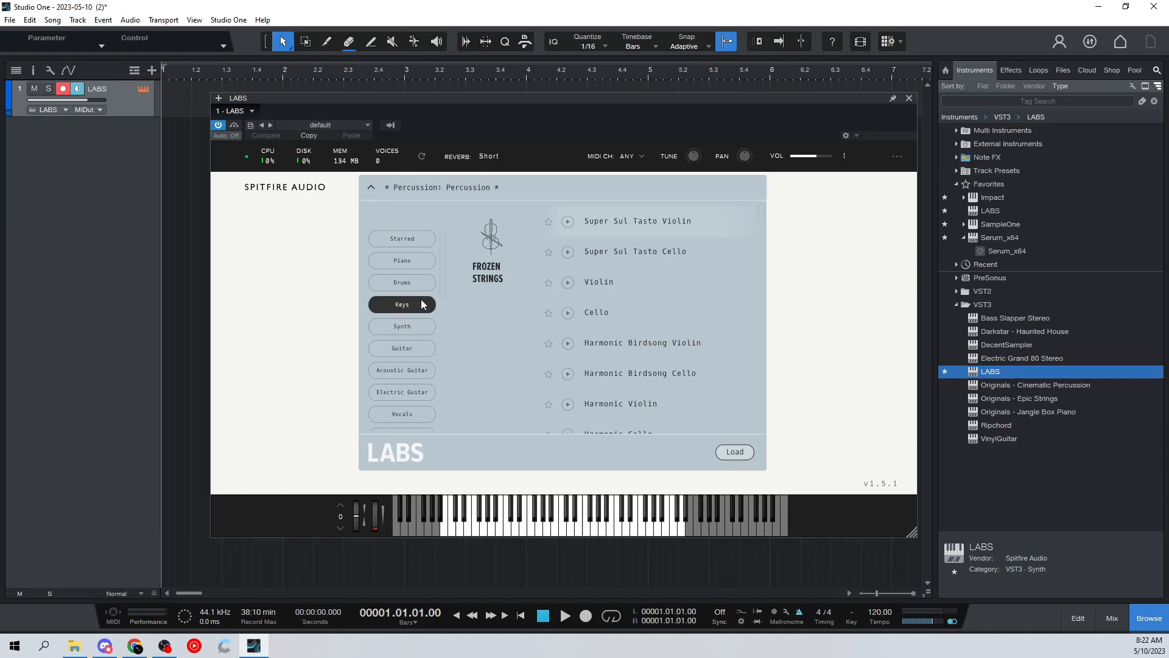
scroll(518, 277, "down", 6)
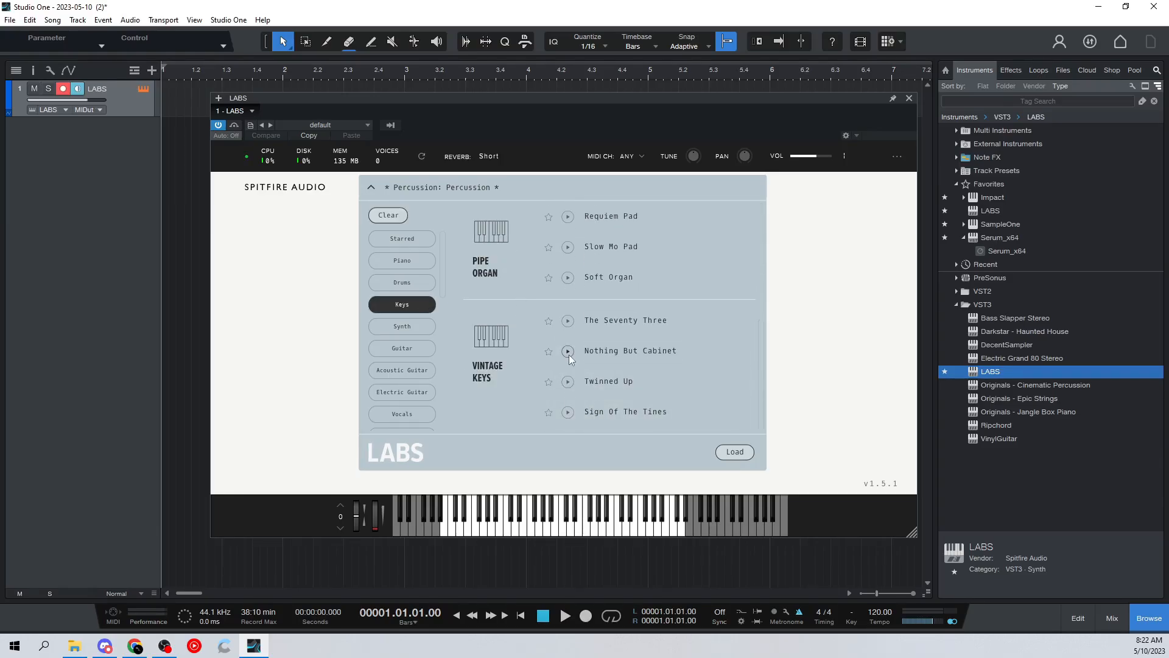
left_click(568, 351)
left_click(568, 382)
key("alt+Tab")
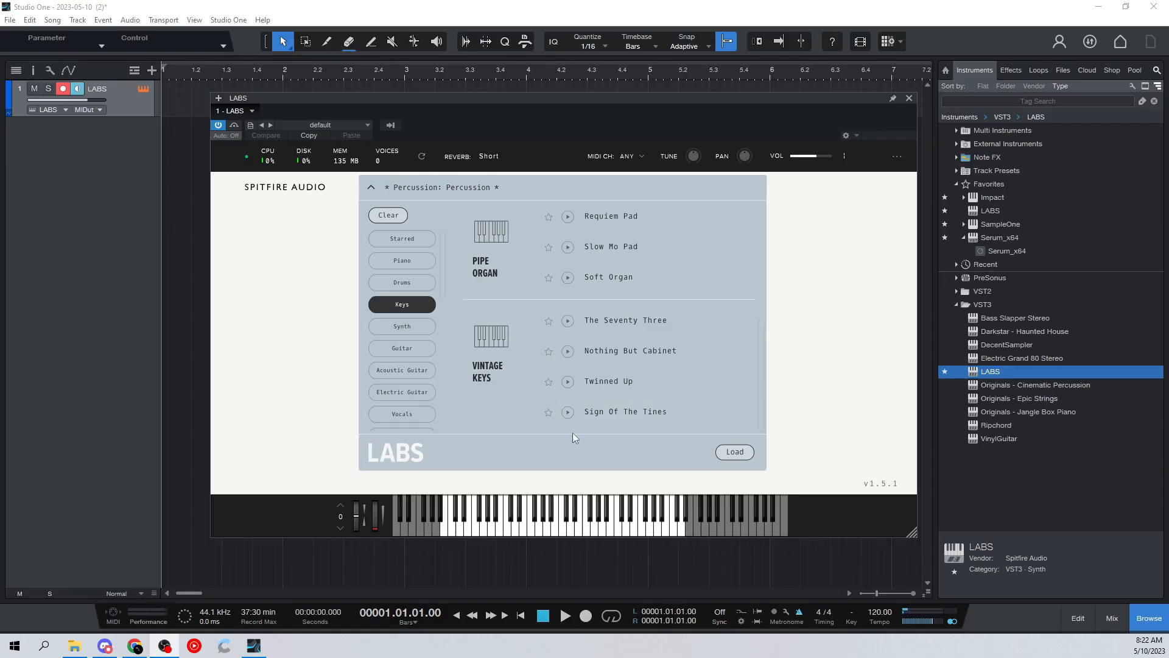
left_click(568, 412)
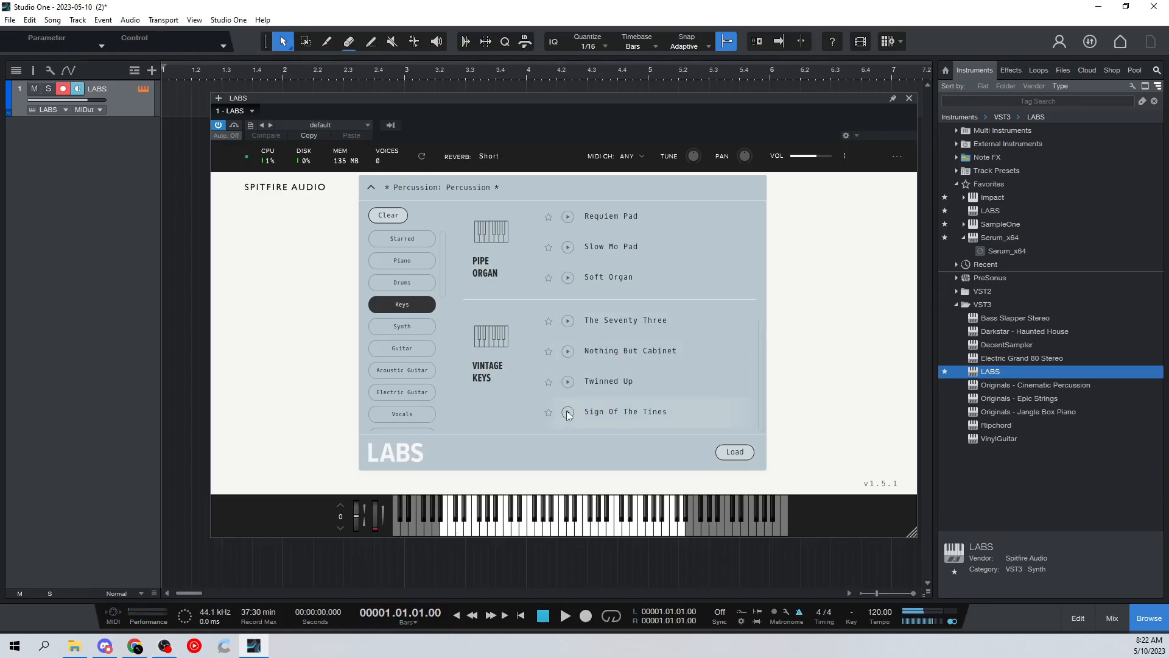
scroll(569, 395, "up", 2)
scroll(569, 377, "up", 5)
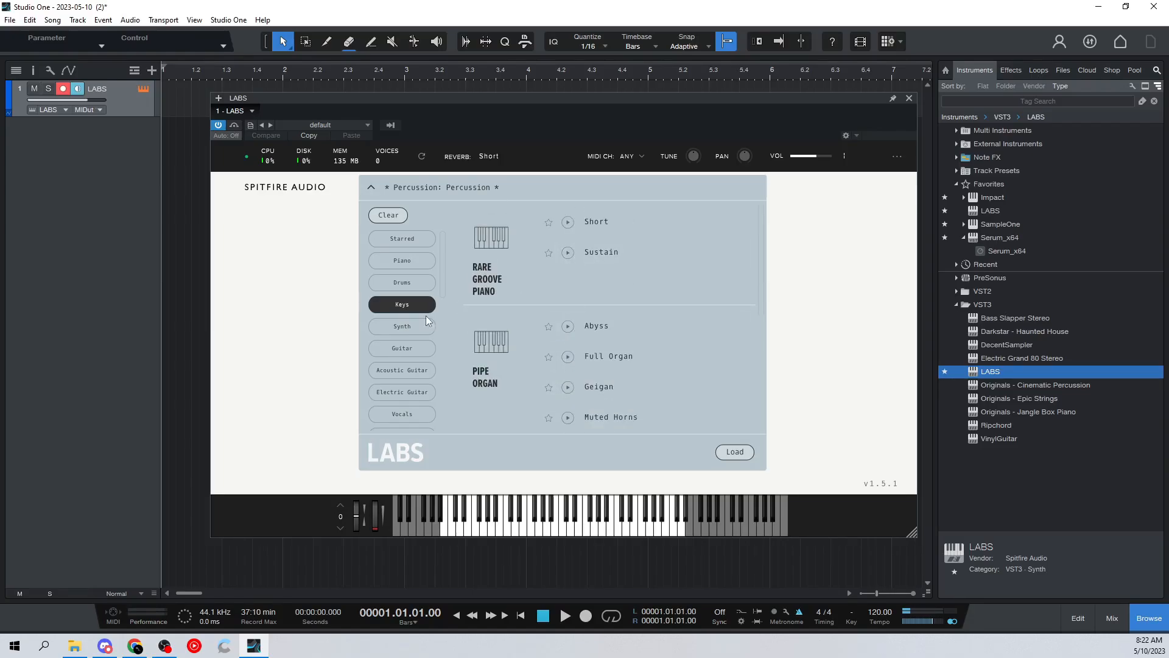
Filter the LABS presets by Piano instead of Keys and load Felt Cassette from Tape Piano.
left_click(404, 304)
left_click(407, 262)
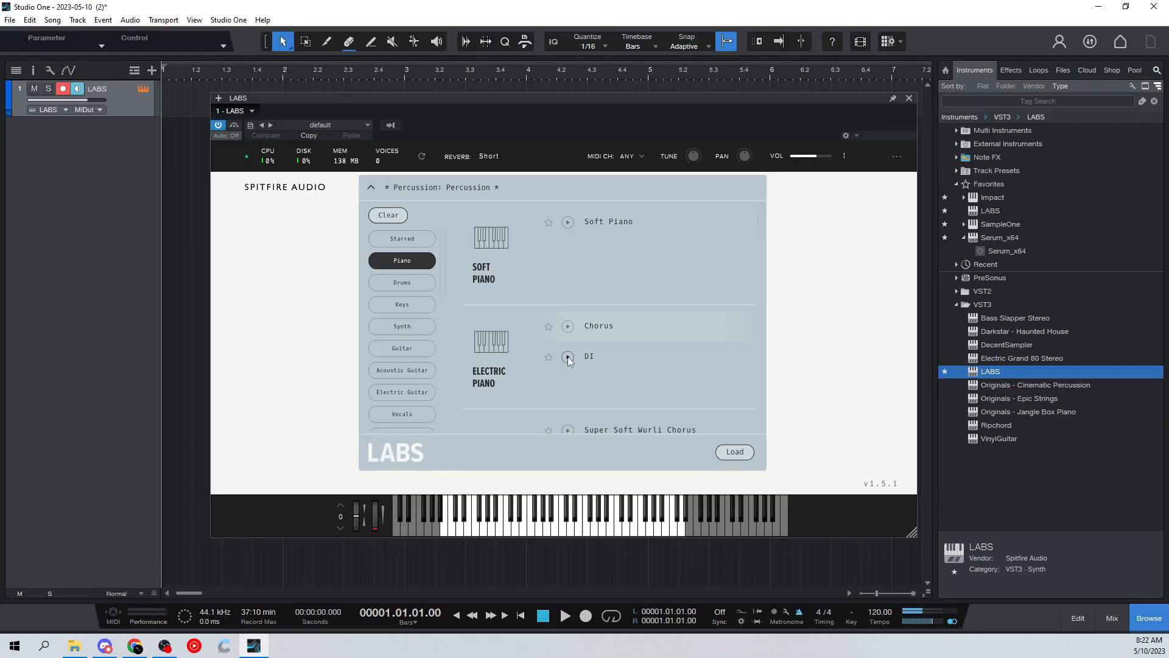
scroll(568, 357, "down", 5)
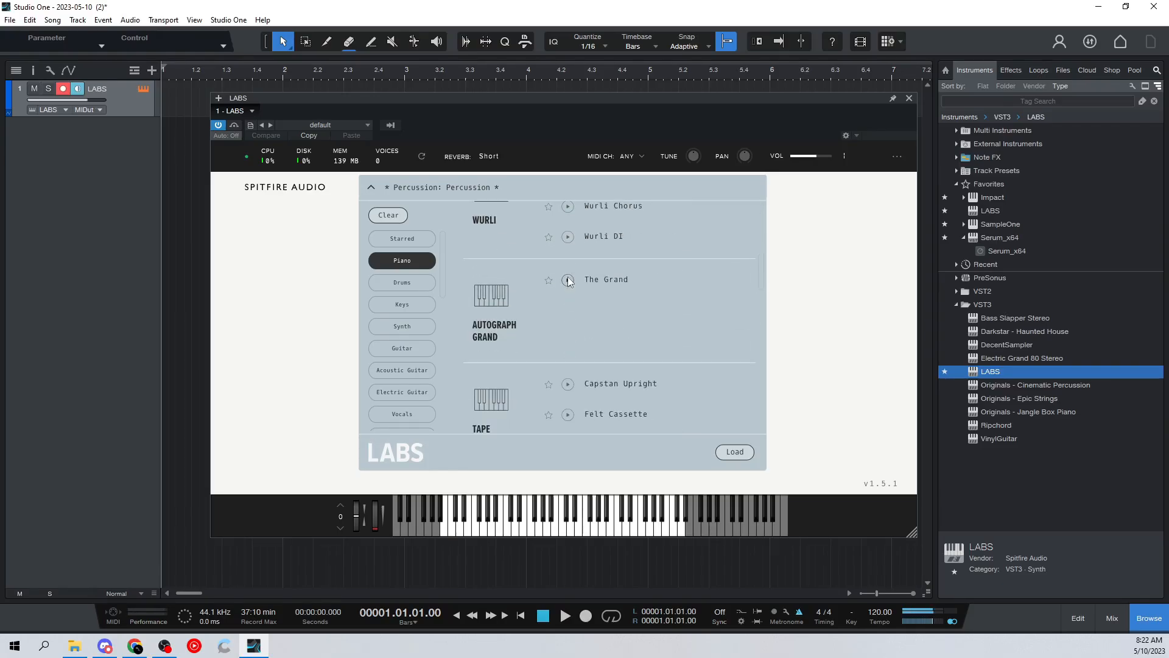
scroll(569, 281, "down", 3)
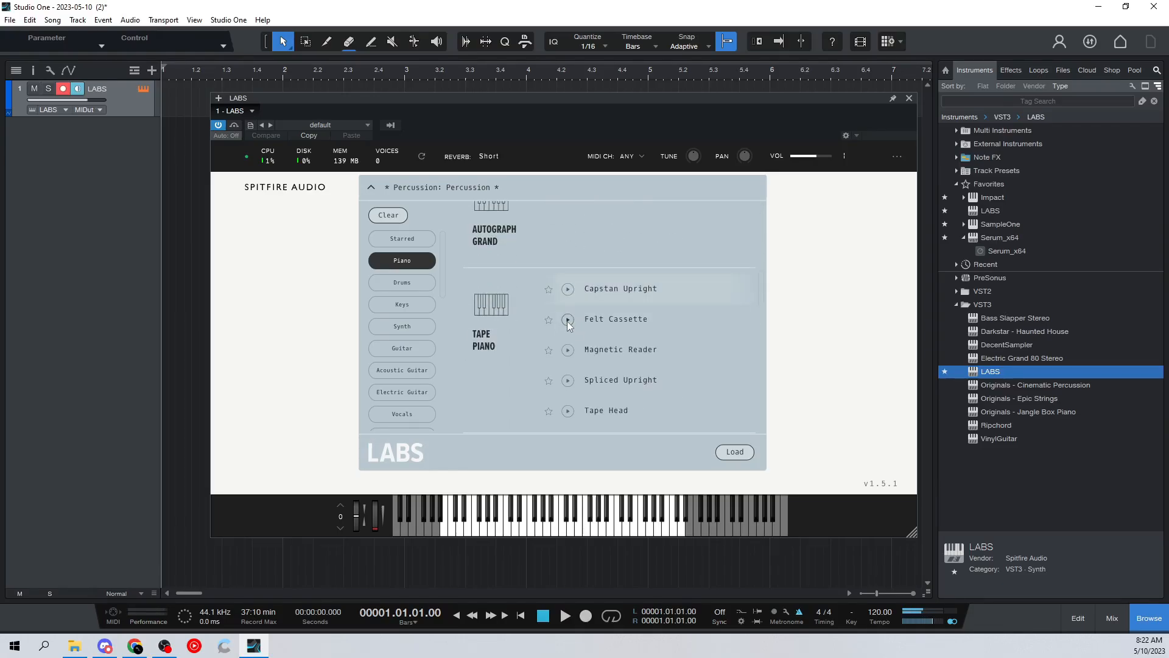
left_click(732, 451)
Audition the Felt Cassette sound by playing several notes on the LABS on-screen keyboard.
left_click_drag(585, 526, 719, 525)
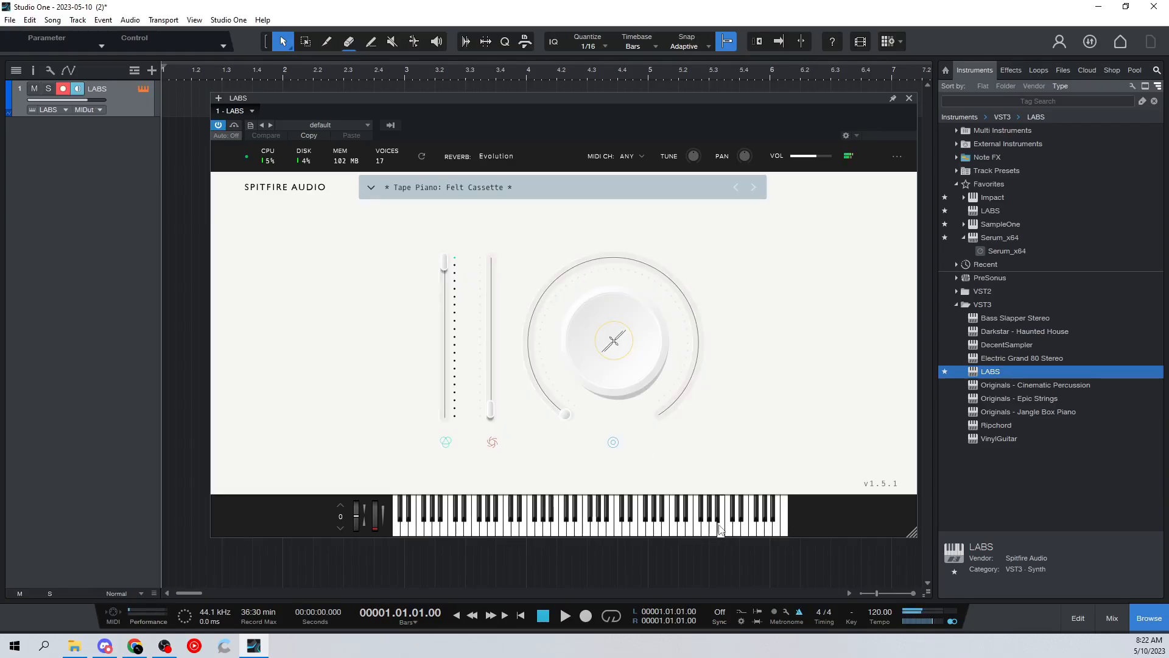
left_click(635, 529)
left_click(557, 530)
left_click(657, 528)
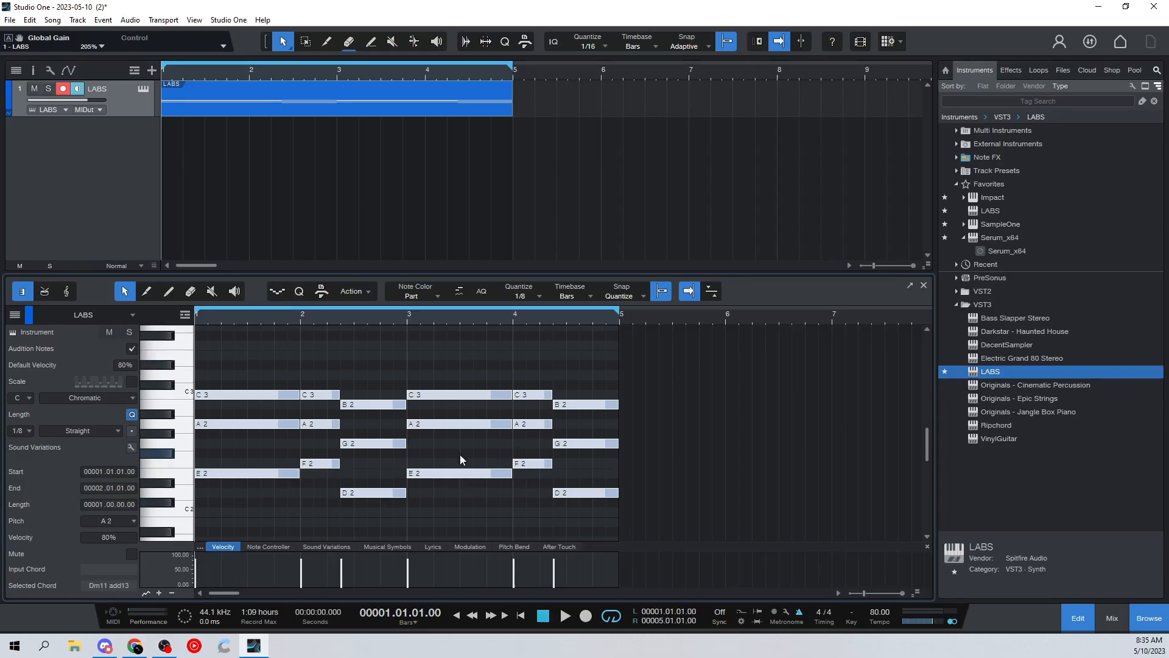
Examine the chord notes of the four-bar LABS part, looking closely at the F2 in bar 2.
left_click(234, 351)
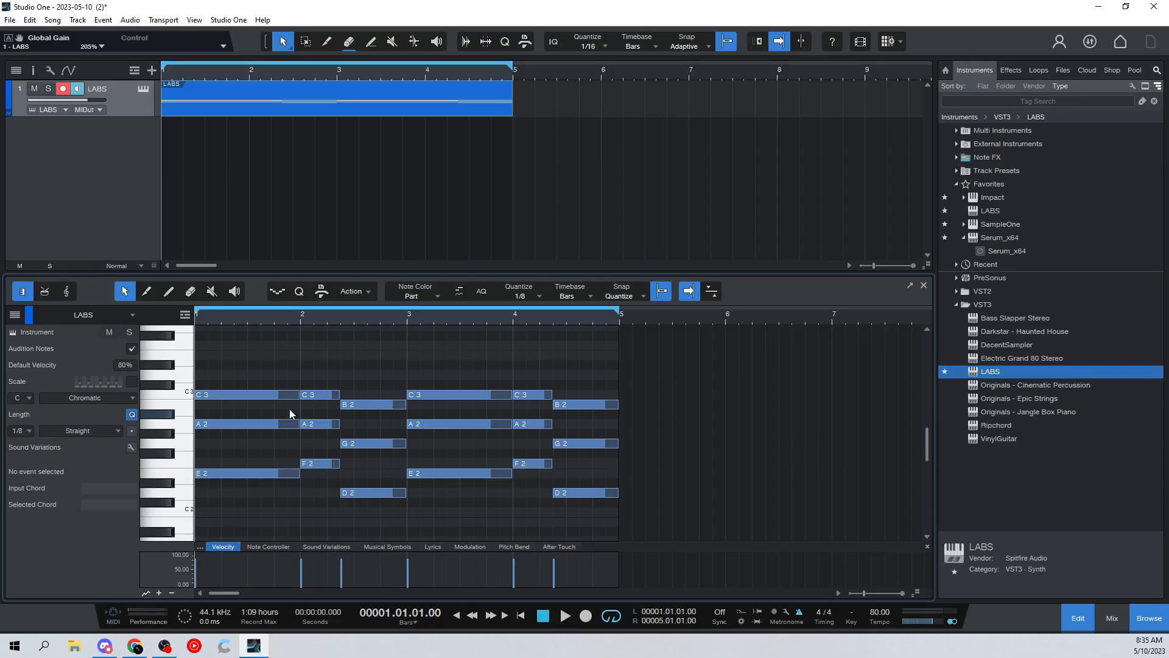
left_click_drag(221, 360, 329, 503)
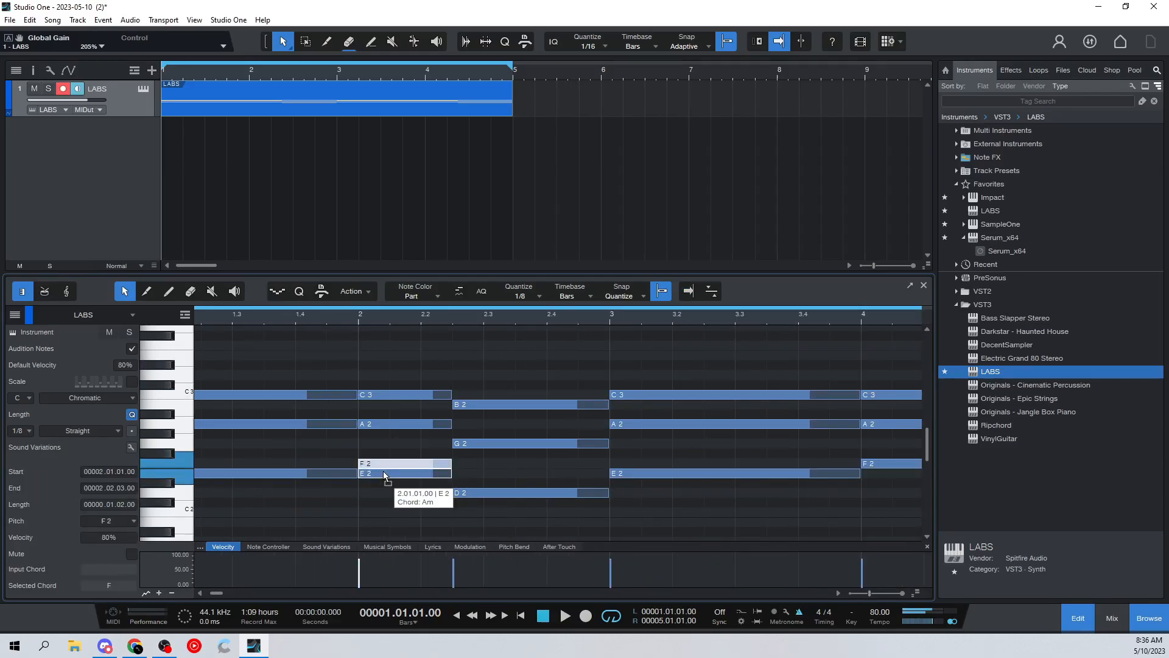
left_click(385, 465)
key("alt+z")
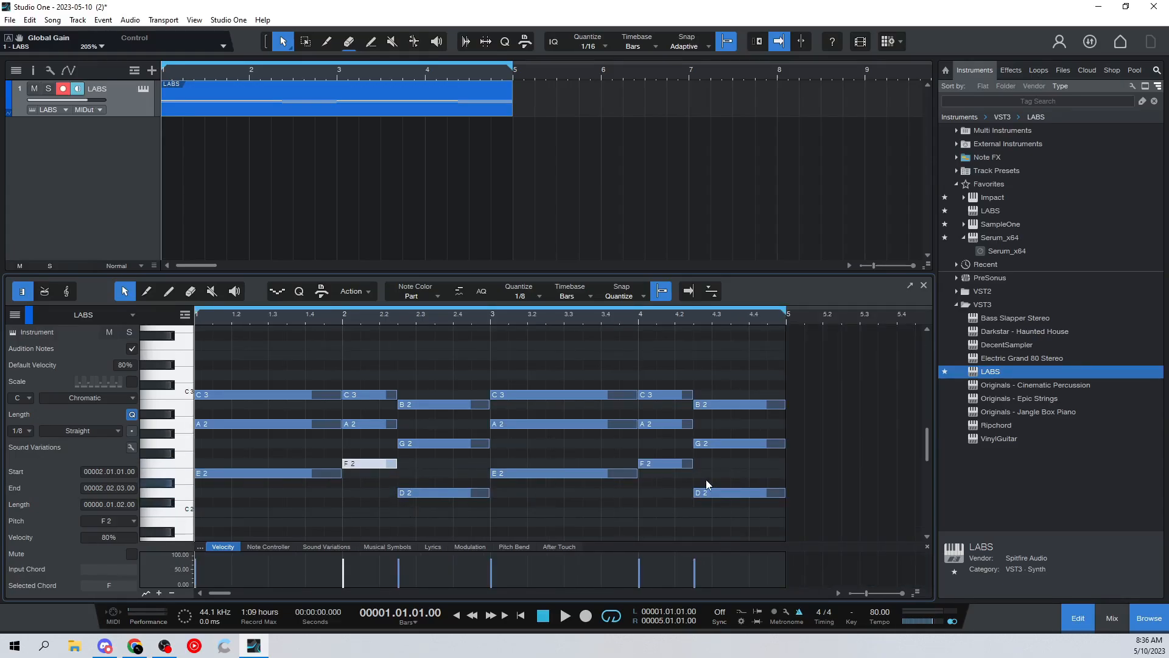
left_click_drag(821, 515, 287, 371)
left_click(287, 372)
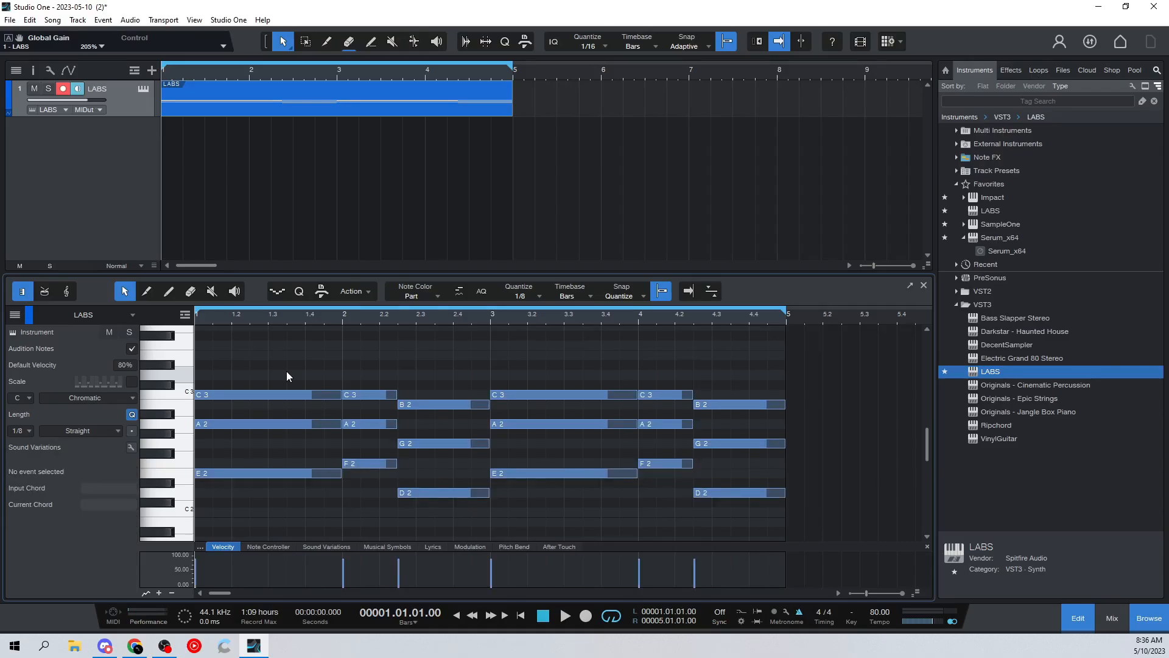
Copy the LABS part to bar 5 and delete all notes from the original part at bar 1.
left_click_drag(221, 593, 219, 594)
left_click_drag(308, 97, 645, 112)
left_click(449, 95)
left_click_drag(749, 536, 286, 352)
key("Delete")
Draw a one-bar A minor chord at bar 1 of the emptied part using the notes A2, C3 and E3.
left_click(169, 292)
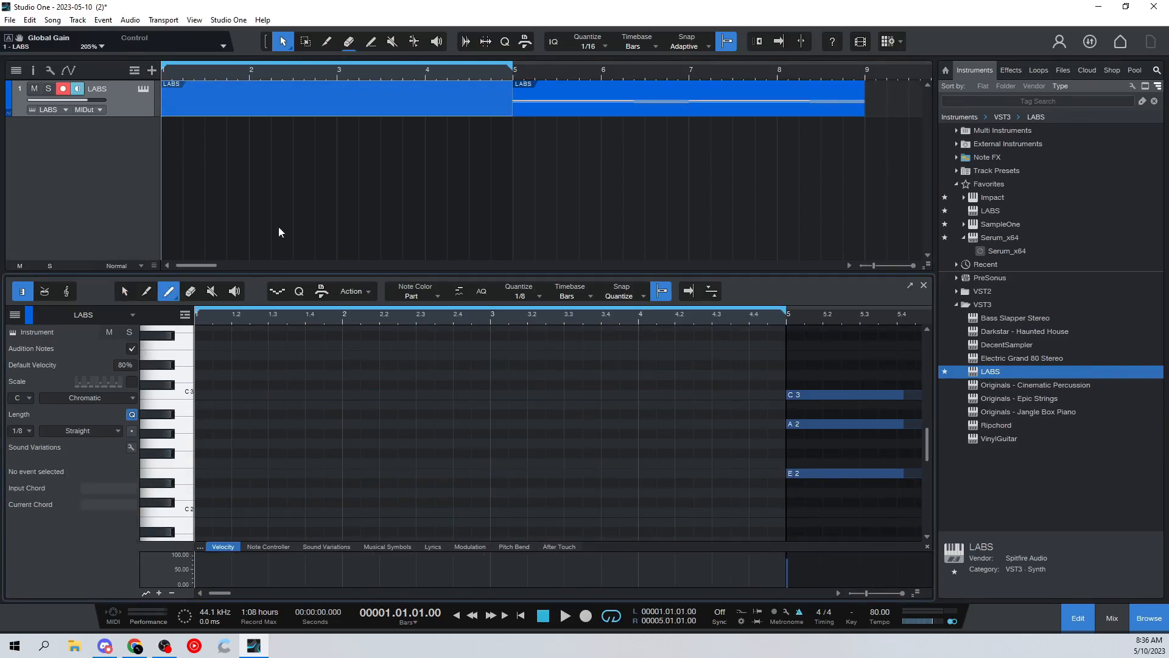
left_click(589, 100)
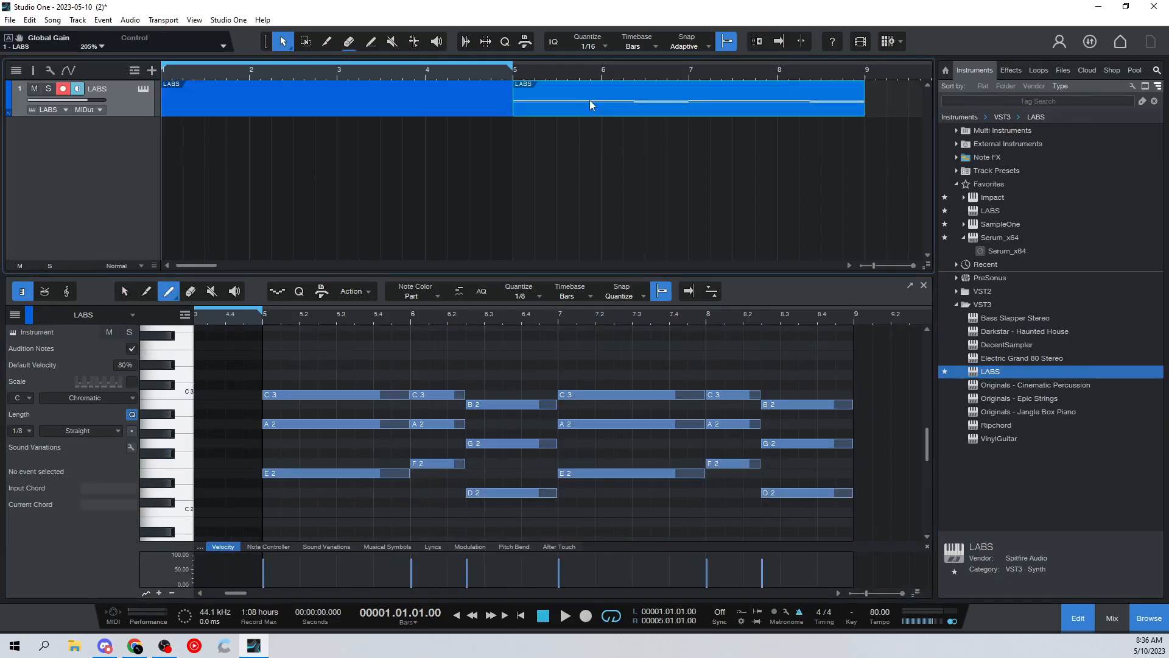
left_click(430, 103)
left_click_drag(201, 423, 347, 422)
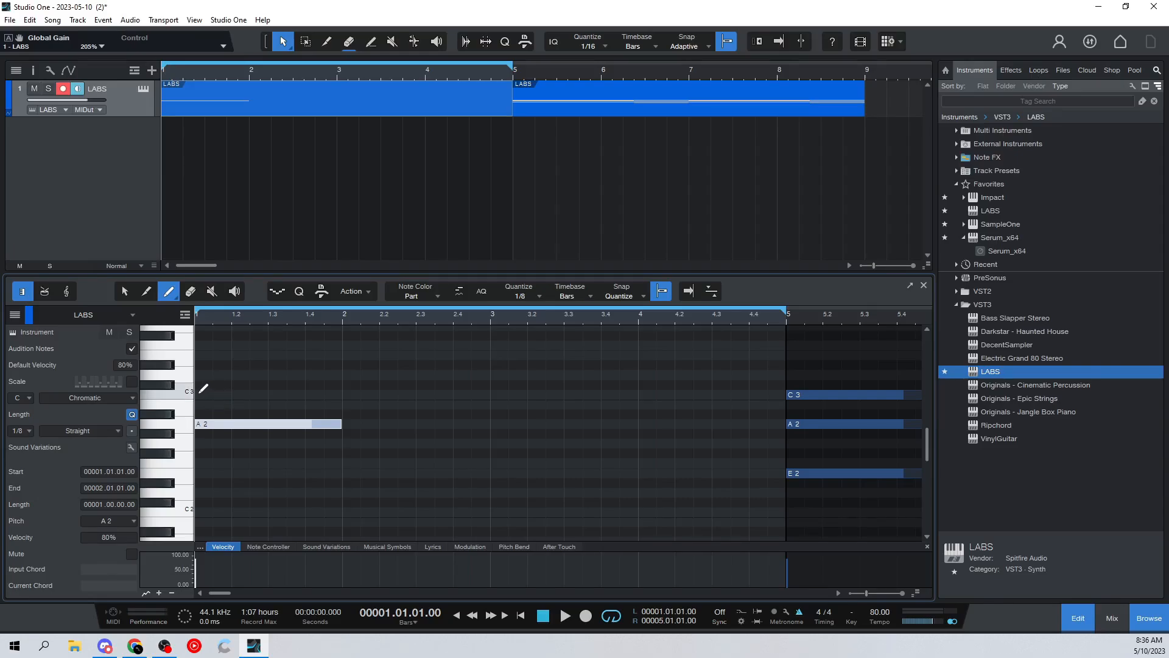
left_click_drag(201, 392, 341, 393)
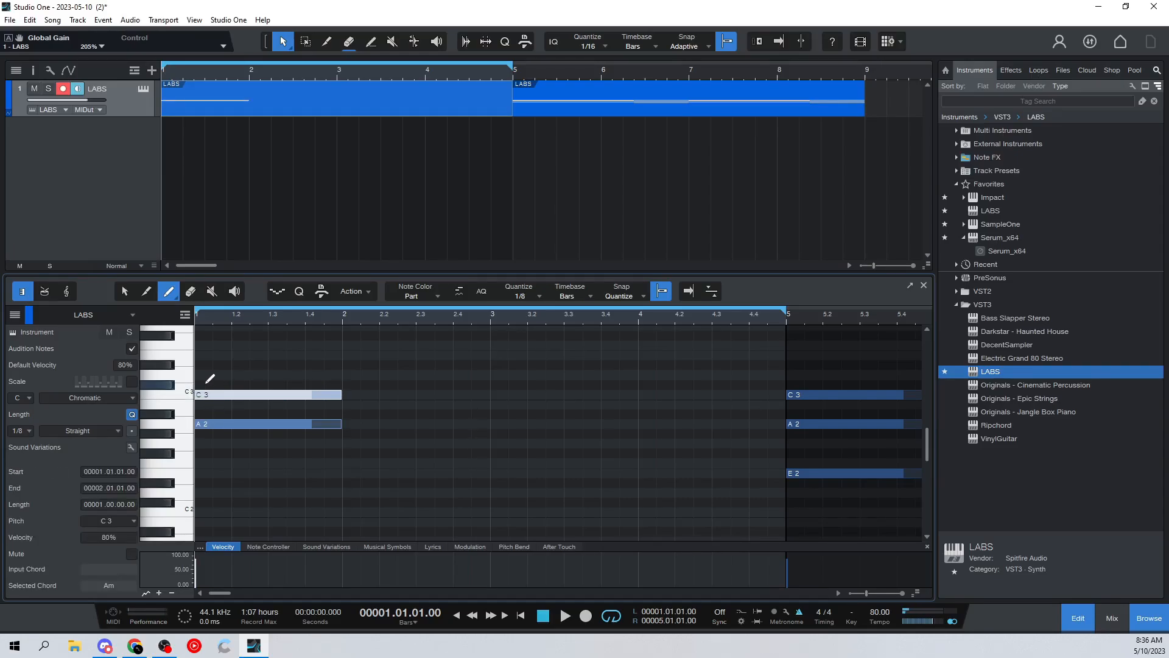
left_click_drag(201, 354, 342, 355)
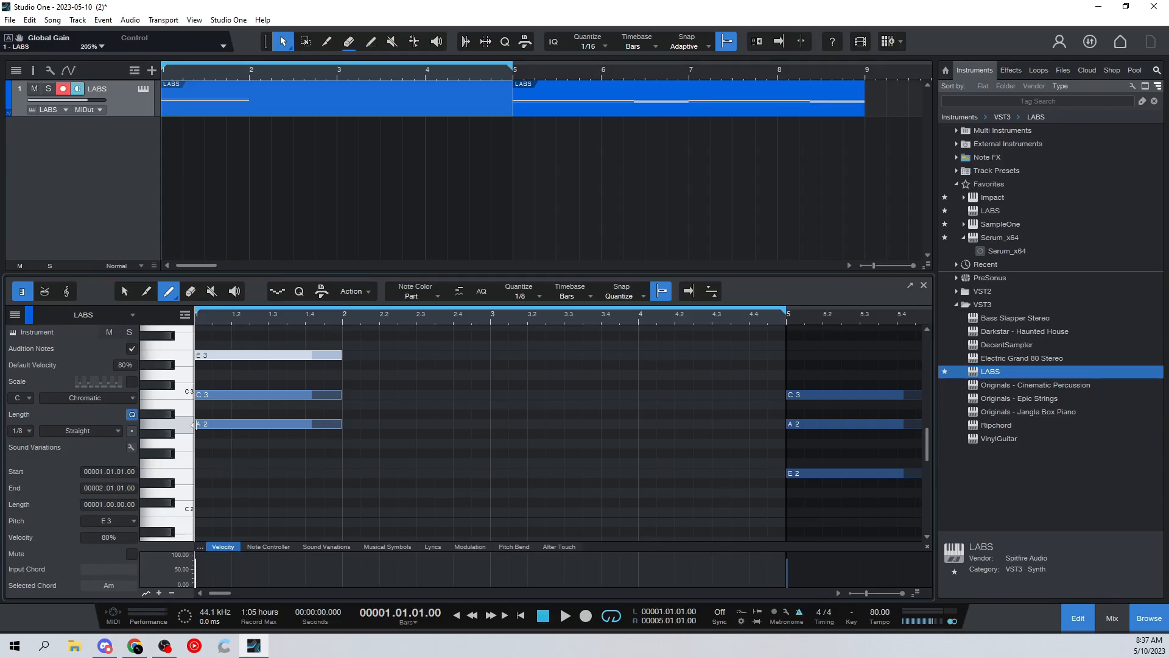
Remove C3 and E3 from the bar 1 chord and set the note editor's Quantize to 1/1.
left_click(221, 394)
left_click(225, 355)
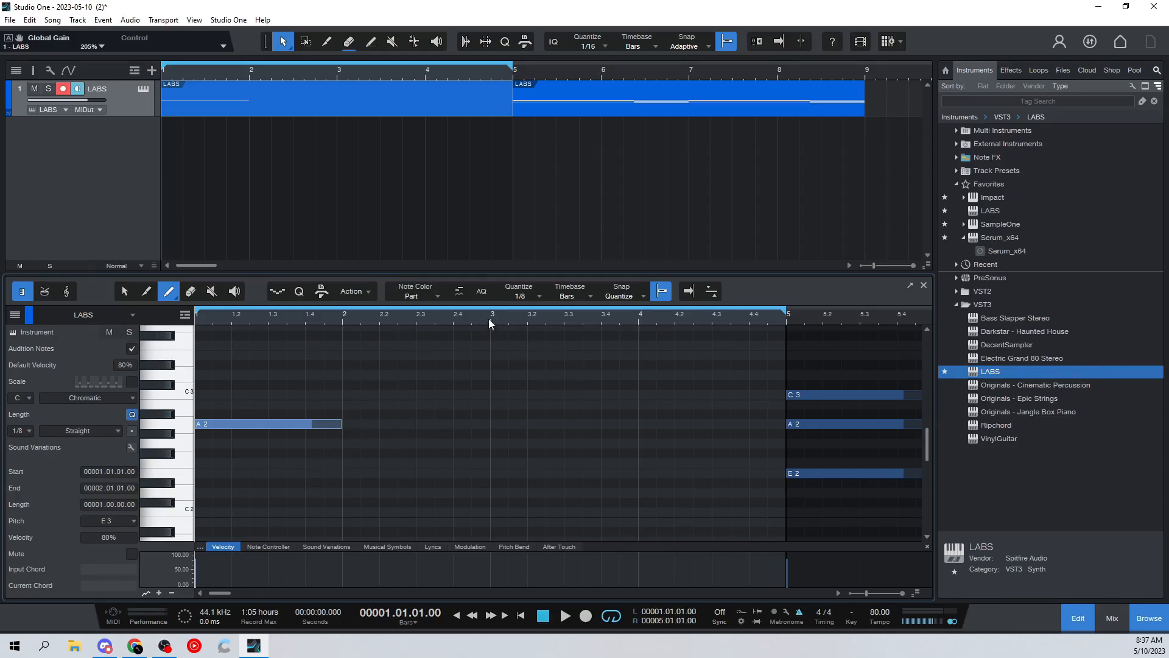
left_click(519, 292)
left_click(443, 333)
Add a one-bar F2 note in bar 2 and play it back after the A2.
key("space")
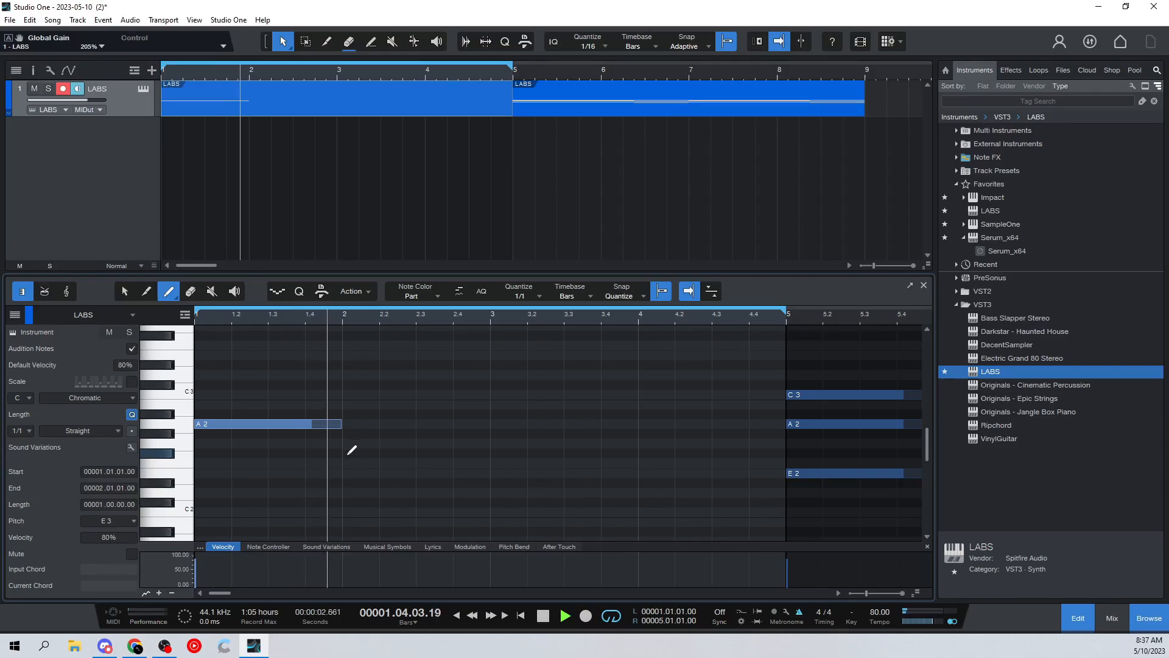
left_click(352, 450)
left_click_drag(348, 450, 346, 463)
key("space")
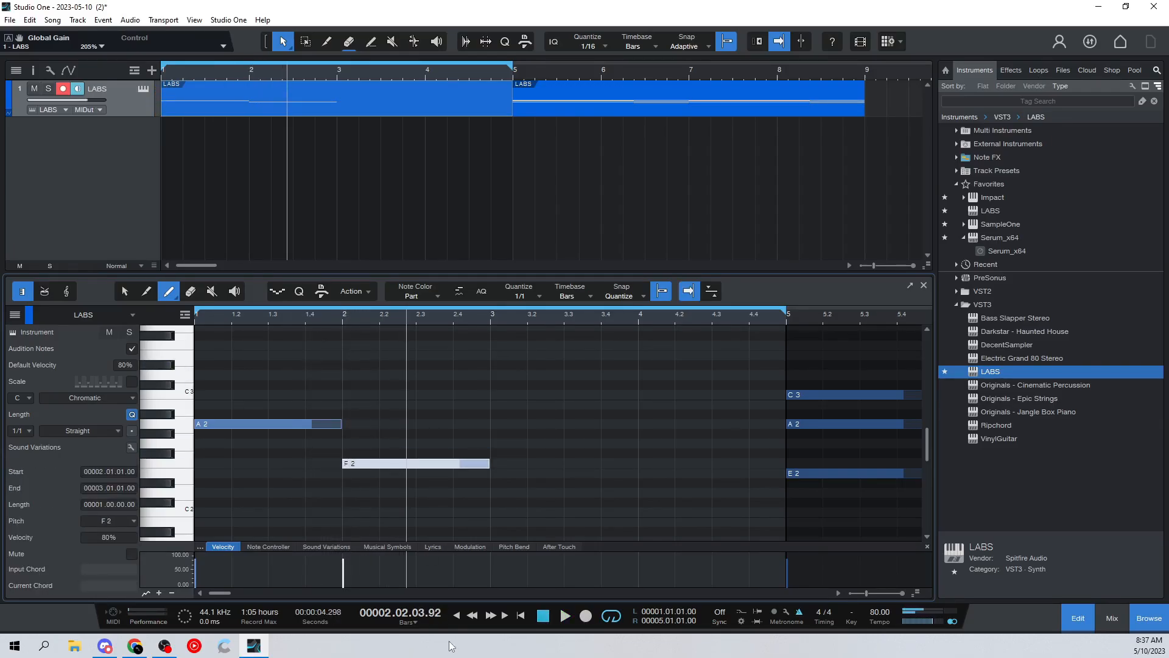
key("space")
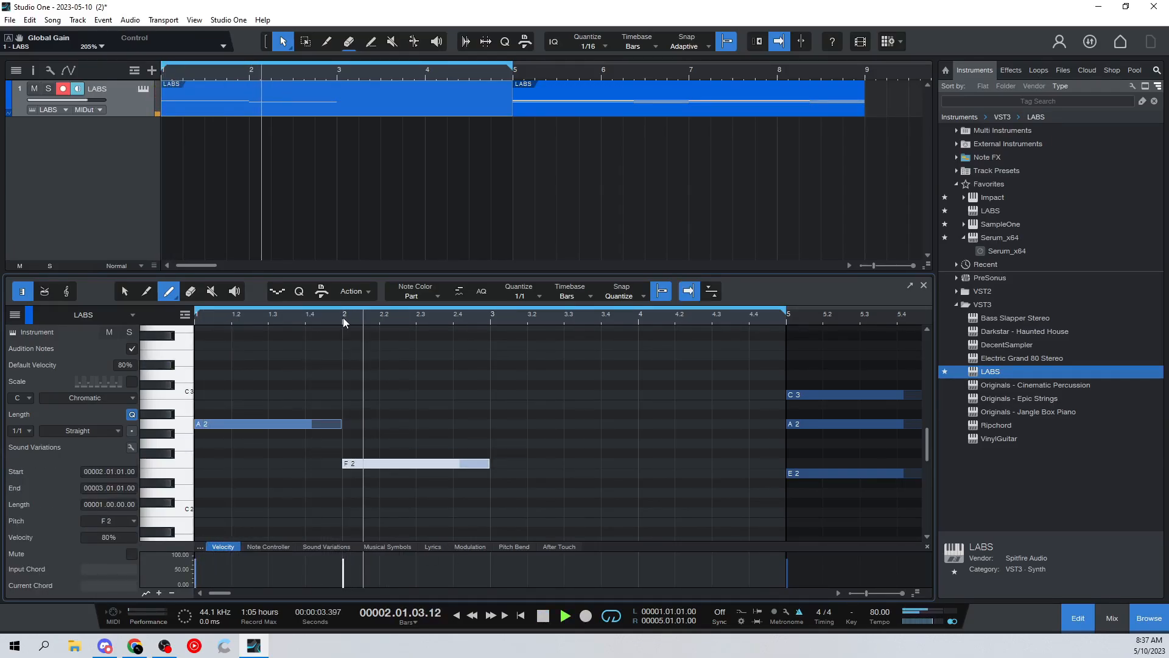
key("space")
Lower the bar 2 note to E2 and start playback from the beginning of the part.
key("alt+Down")
key("comma")
key("space")
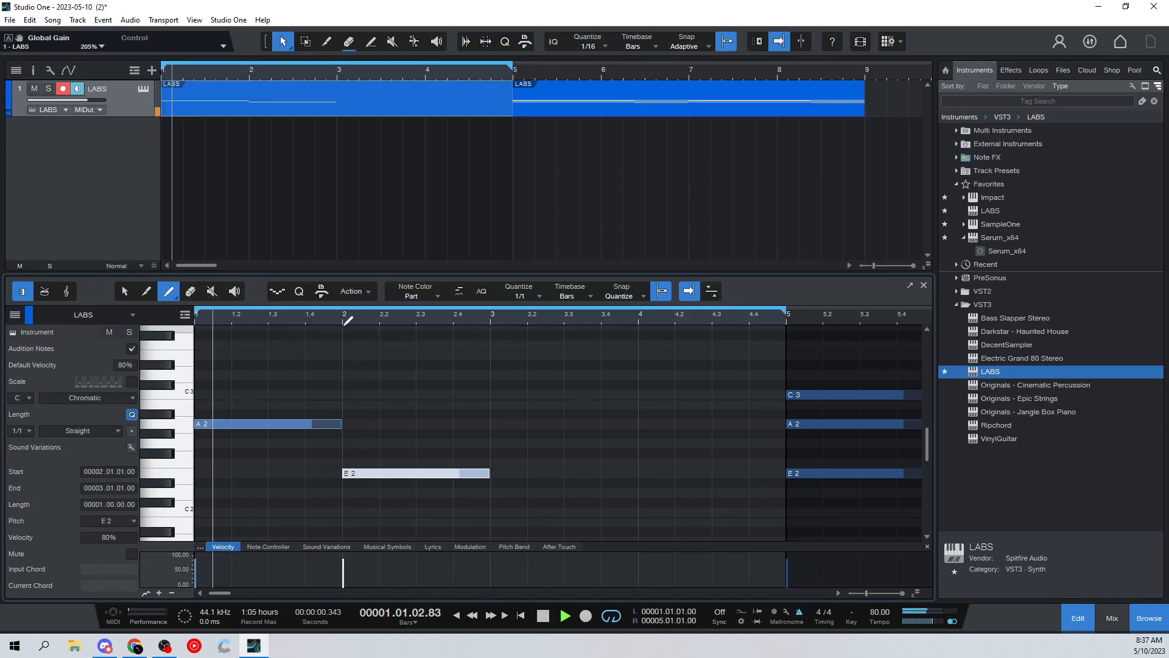
Add one-bar notes G2 in bar 3 and F#2 in bar 4, and play back the four-note line.
left_click(494, 444)
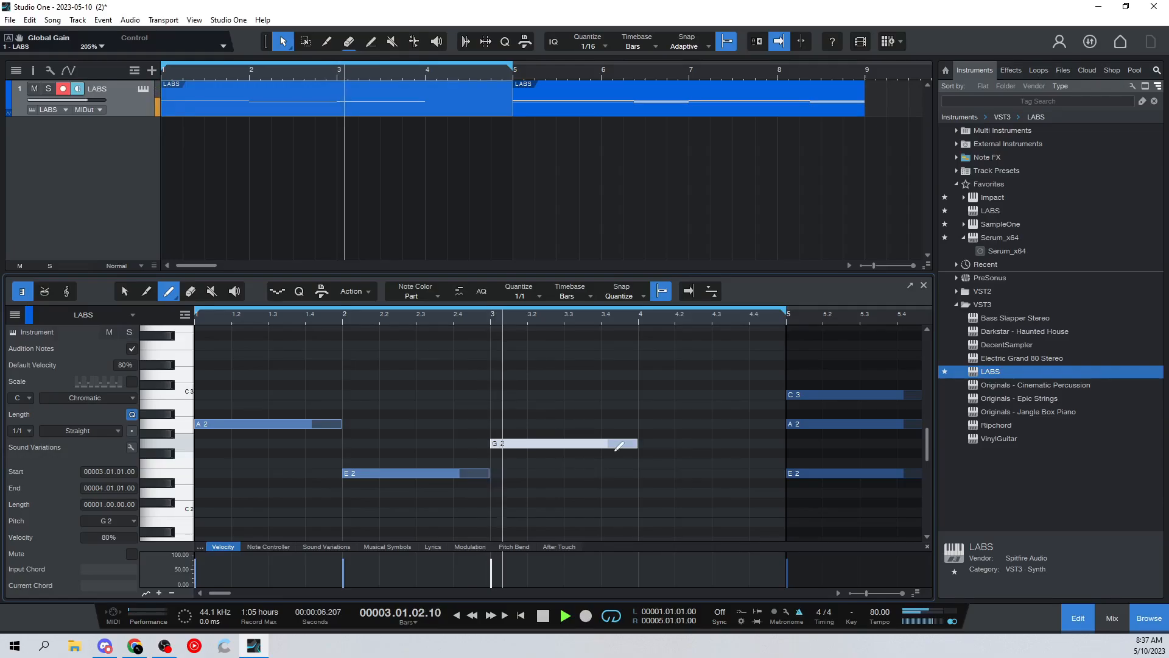
left_click(648, 452)
key("space")
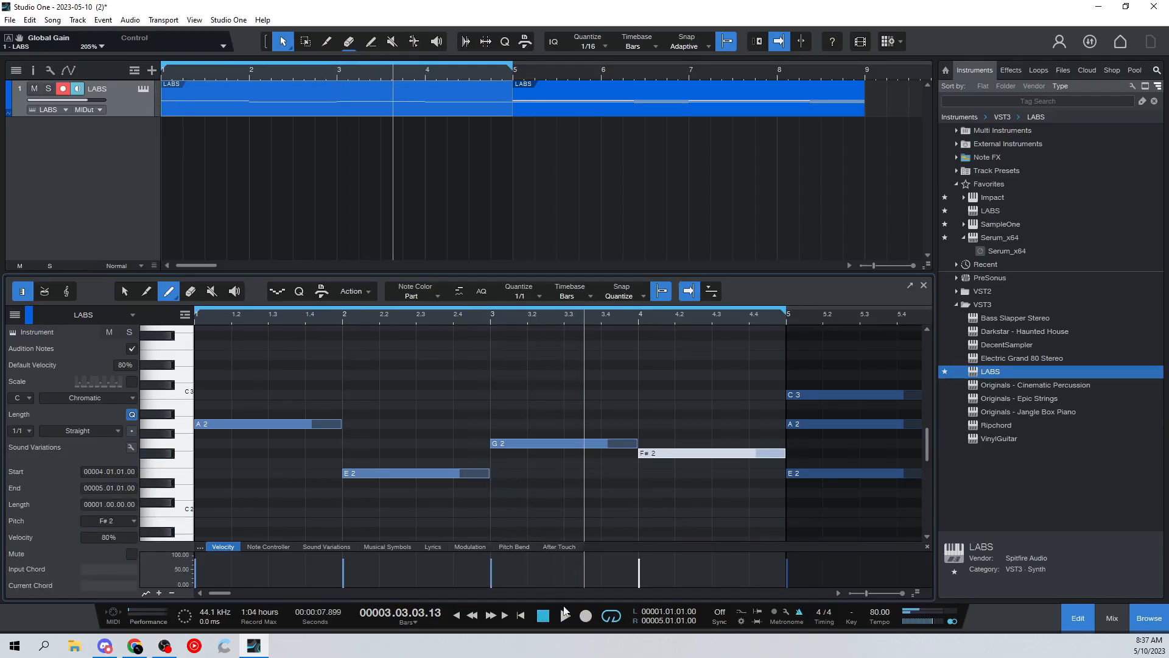
left_click(458, 616)
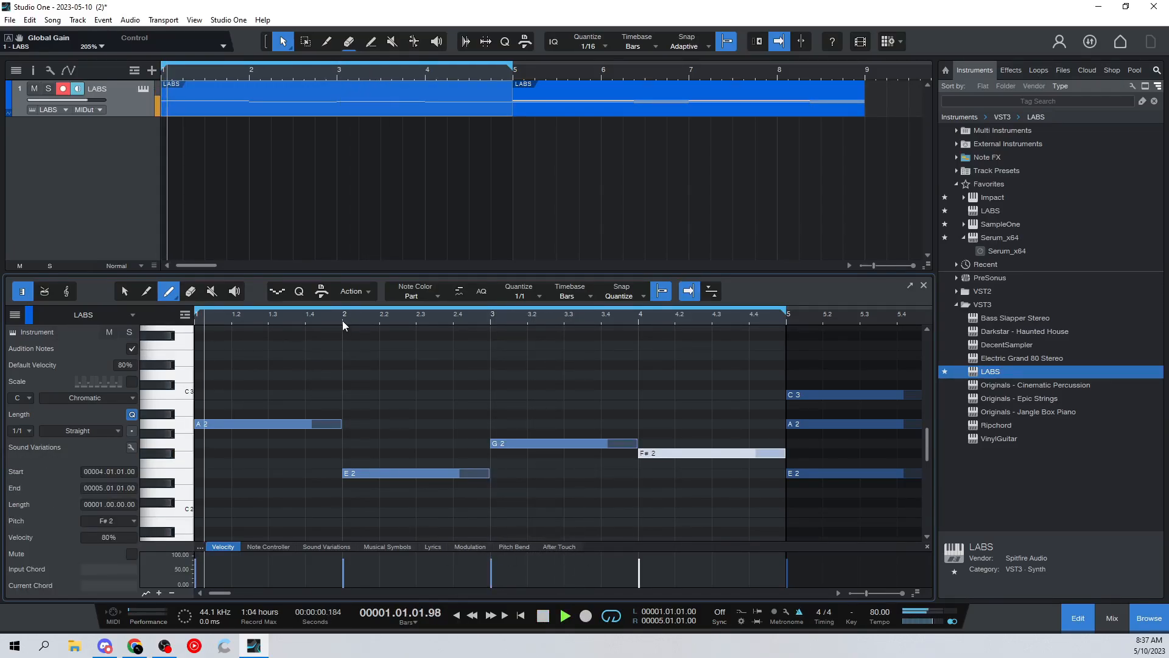
key("space")
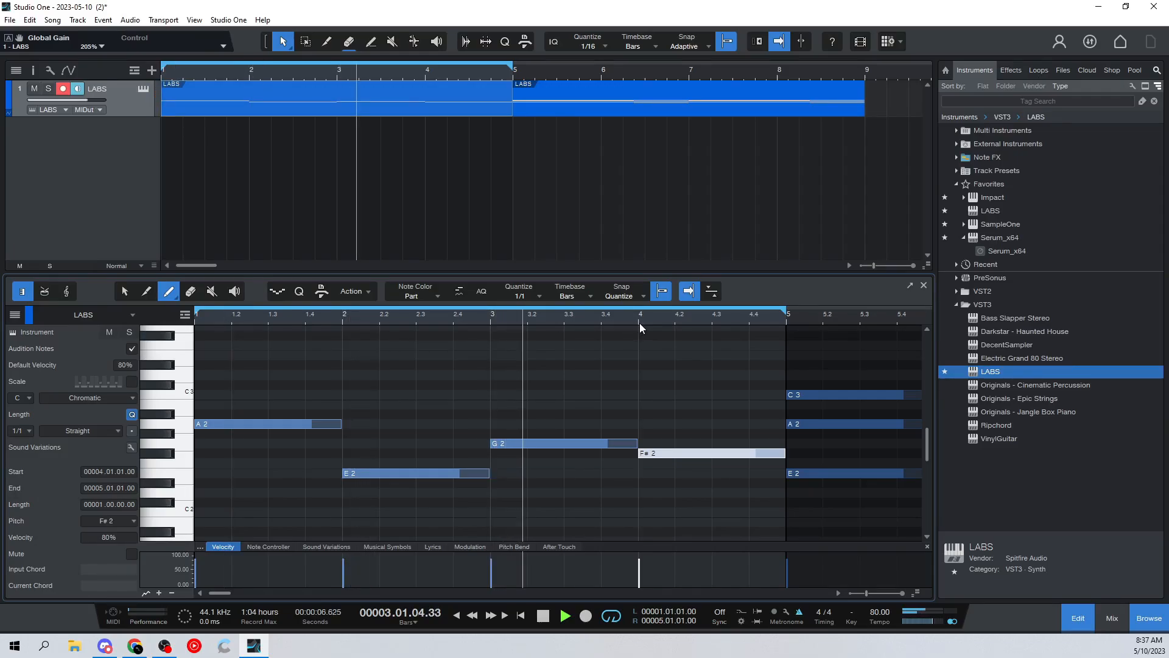
key("space")
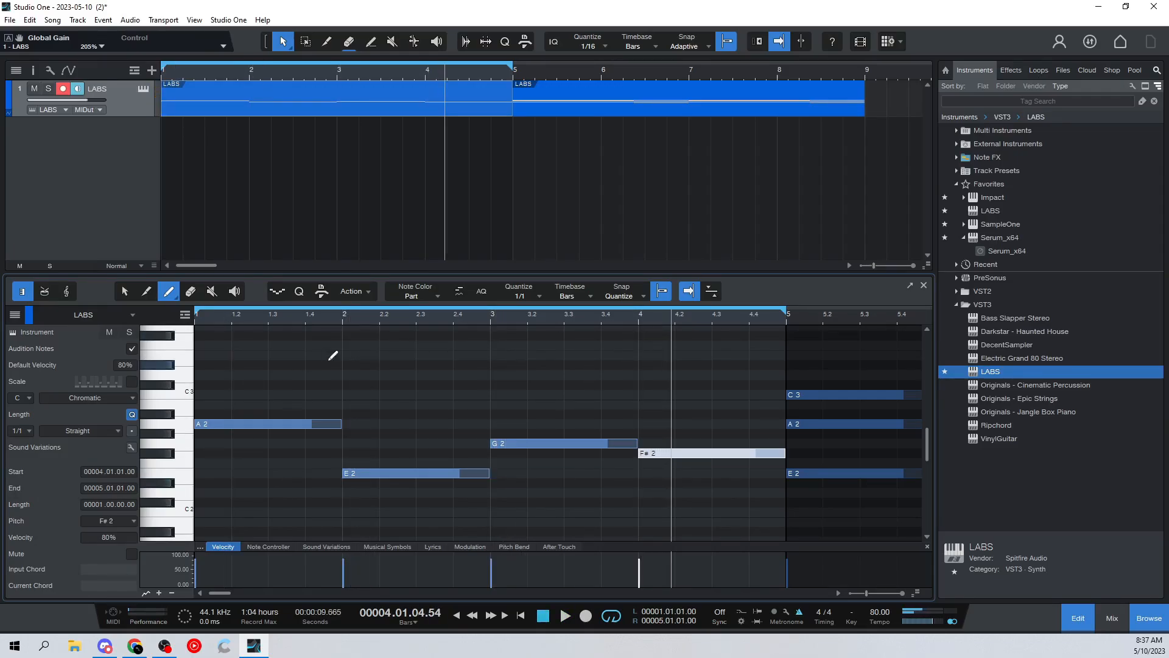
Add one-bar notes C3 and E3 above the root in bar 1, and G2 and B2 above the root in bar 2.
left_click(203, 394)
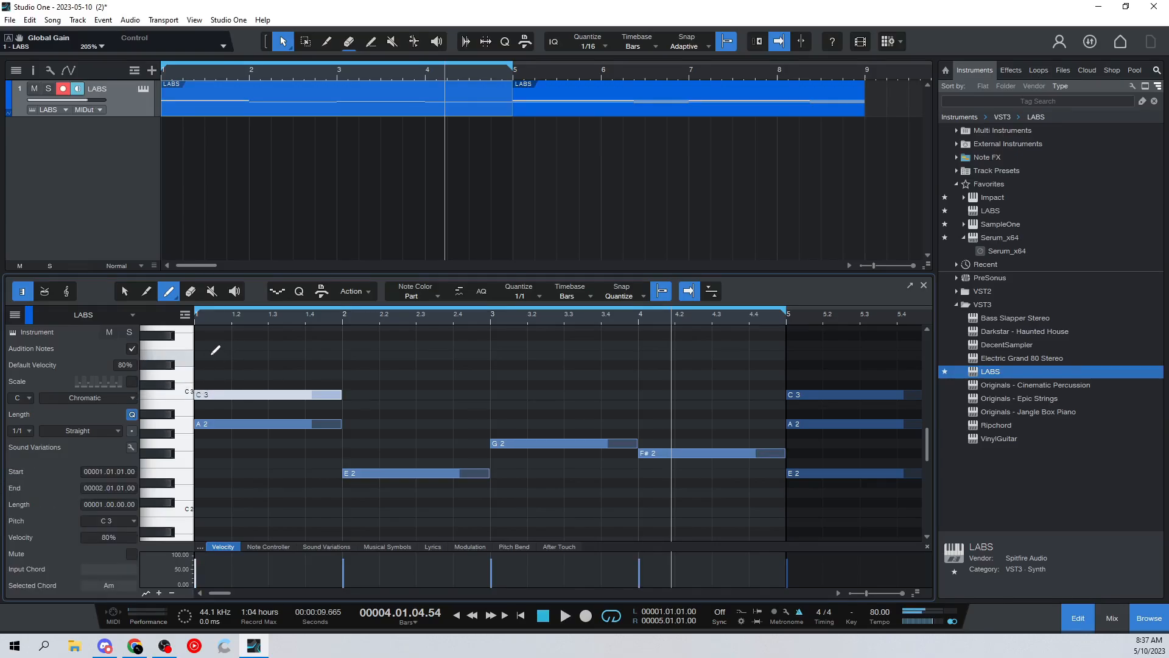
left_click(201, 354)
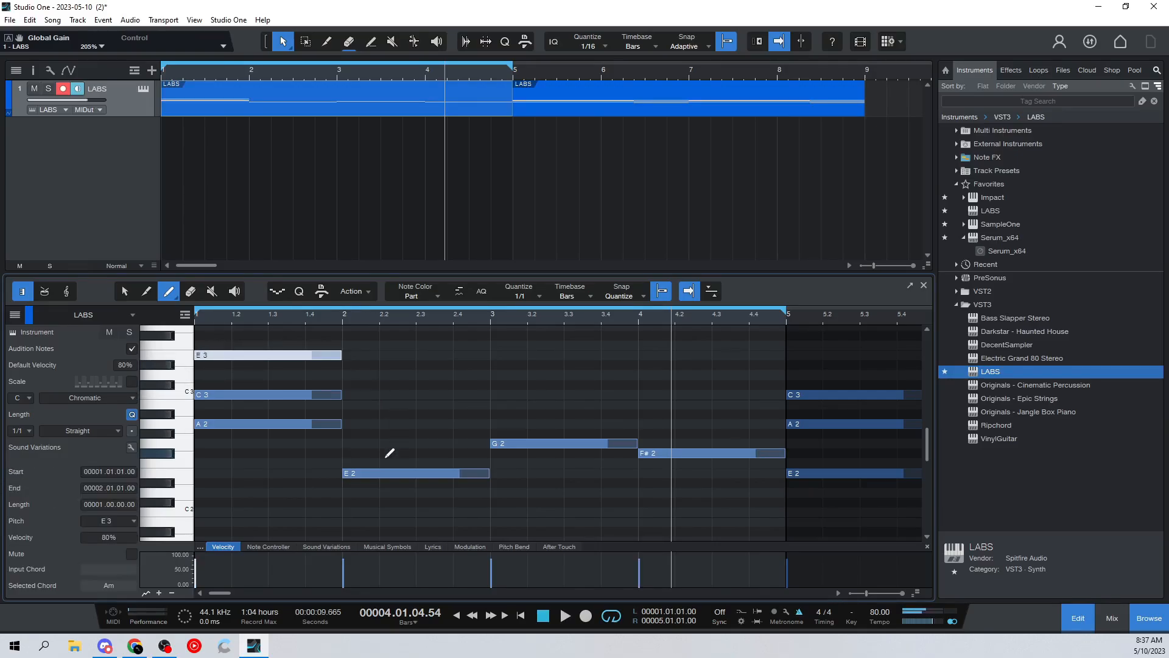
left_click(353, 442)
left_click(355, 405)
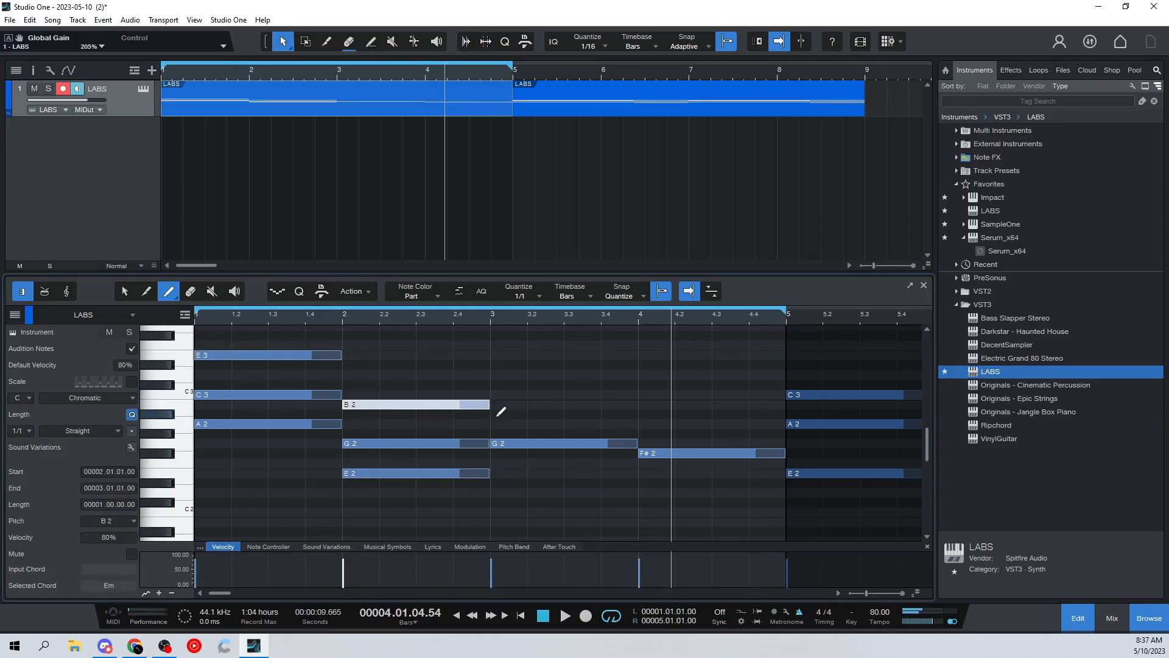
Add one-bar notes A#2 and D3 above the root in bar 3, and A2 and C#3 above the root in bar 4.
left_click(497, 414)
left_click(499, 374)
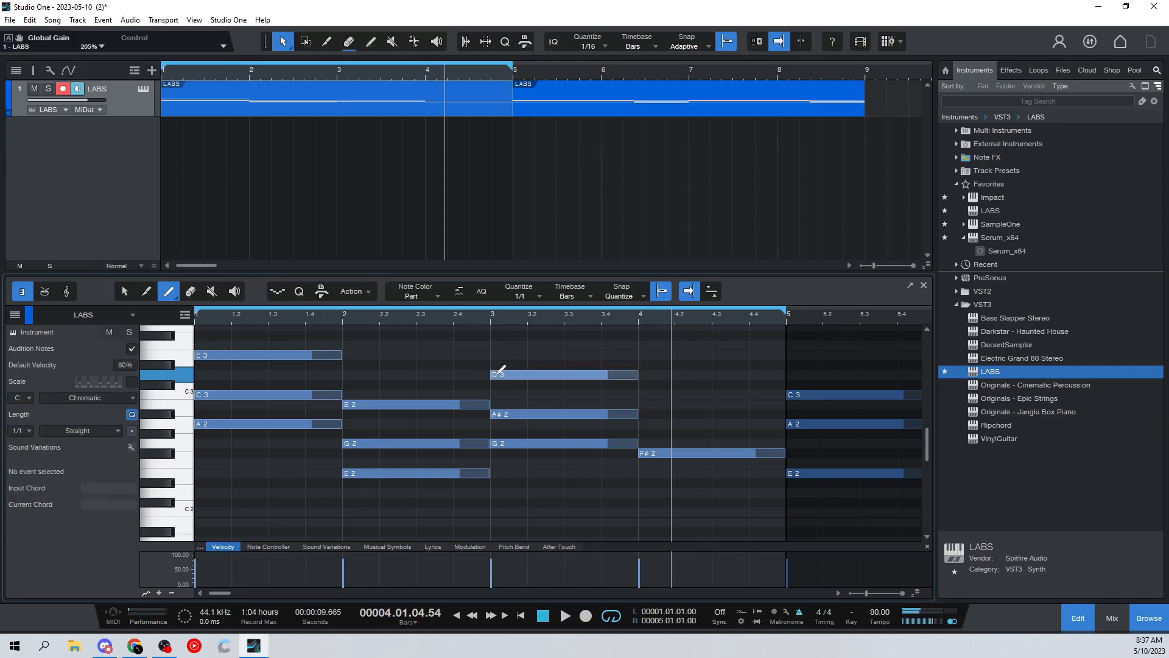
left_click(648, 423)
left_click(648, 384)
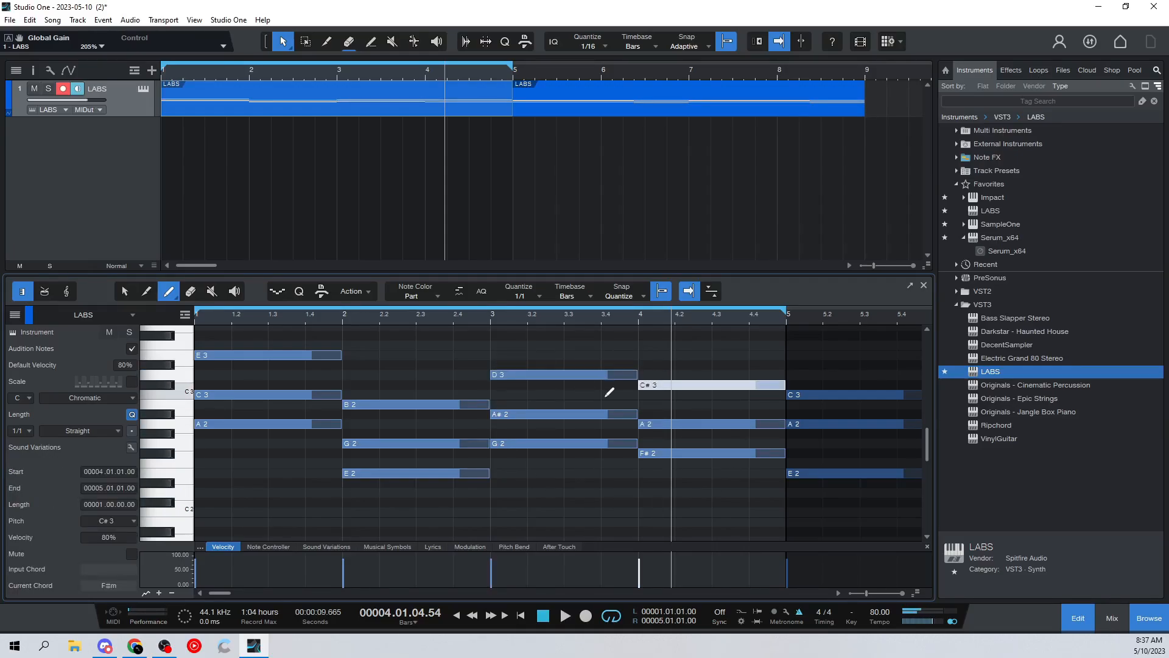
Play back the four stacked chords from the start of the part, jumping ahead to bars 3 and 4.
left_click(455, 616)
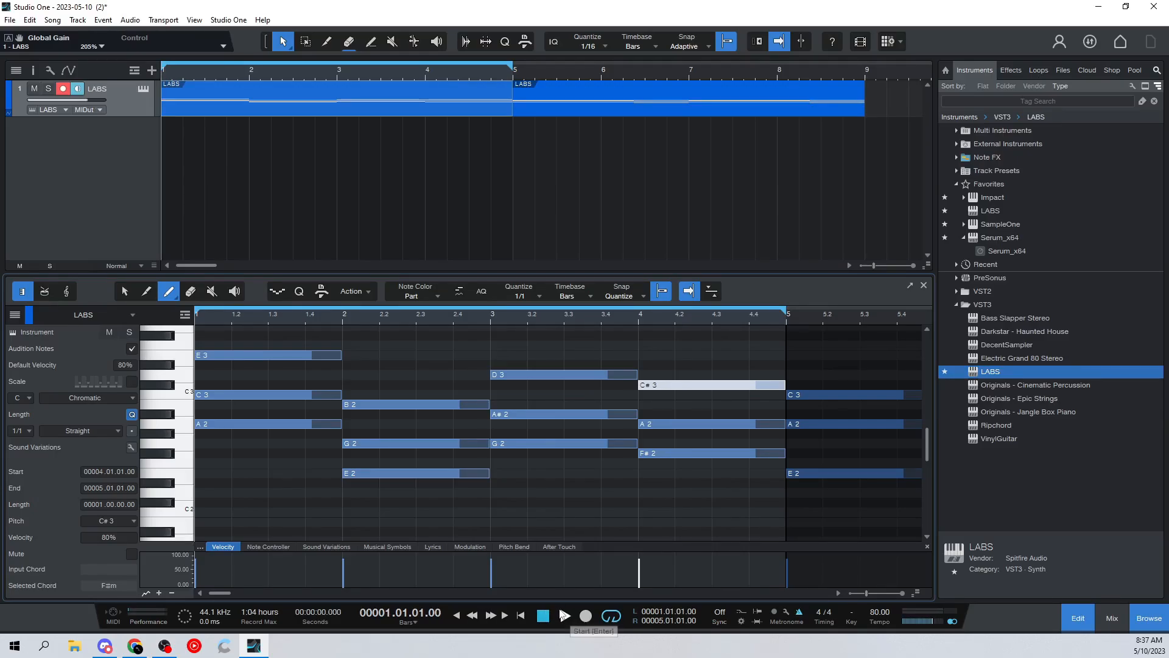
left_click(564, 615)
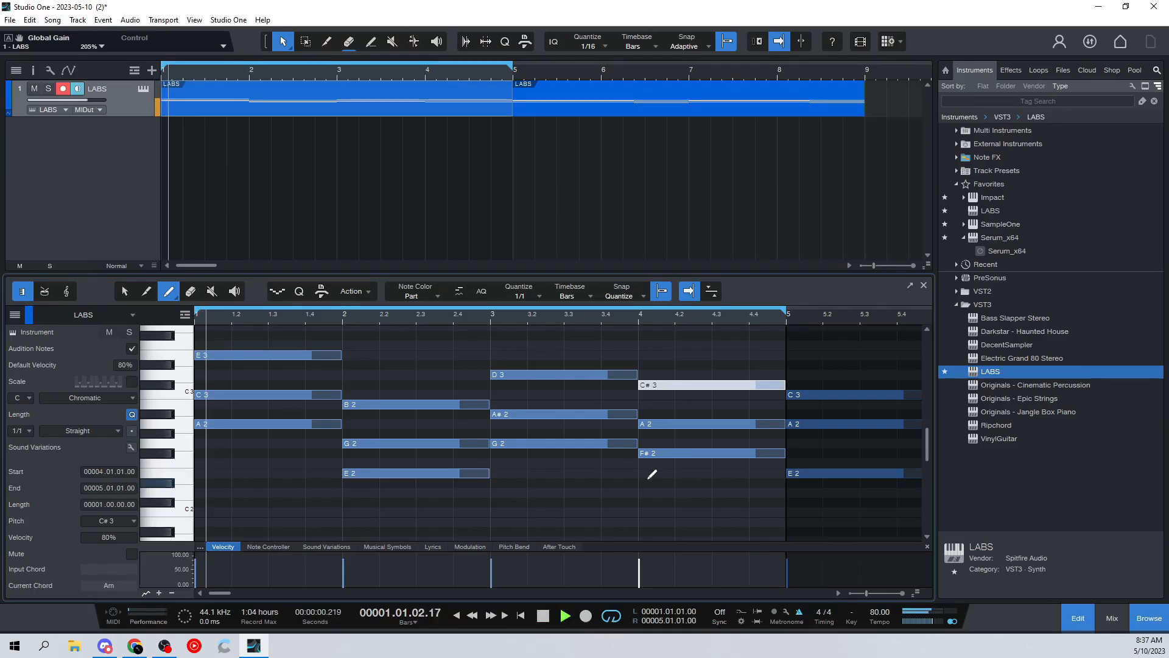
left_click(494, 316)
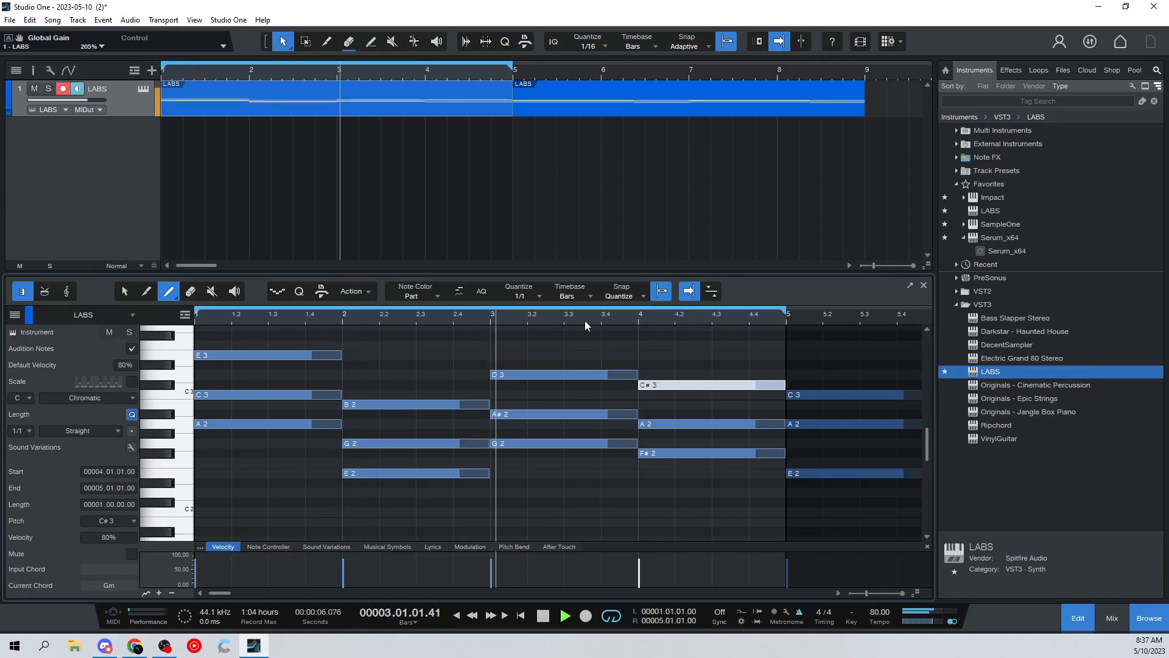
left_click(641, 318)
key("space")
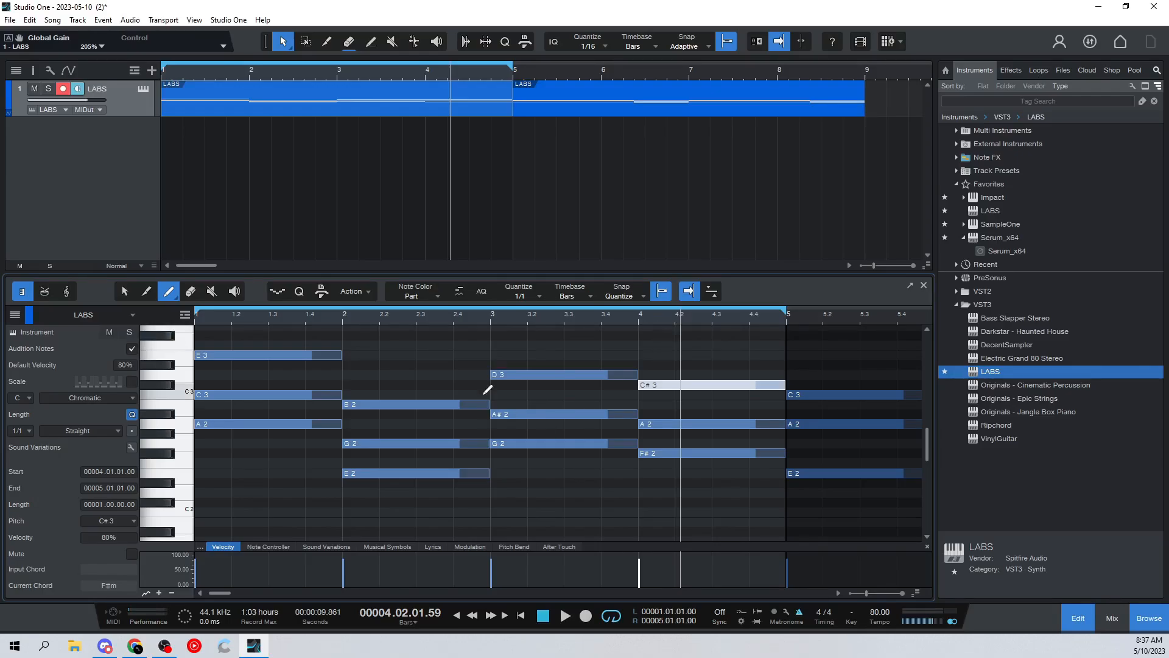
Raise the middle note of the bar 3 chord to B2.
left_click(122, 291)
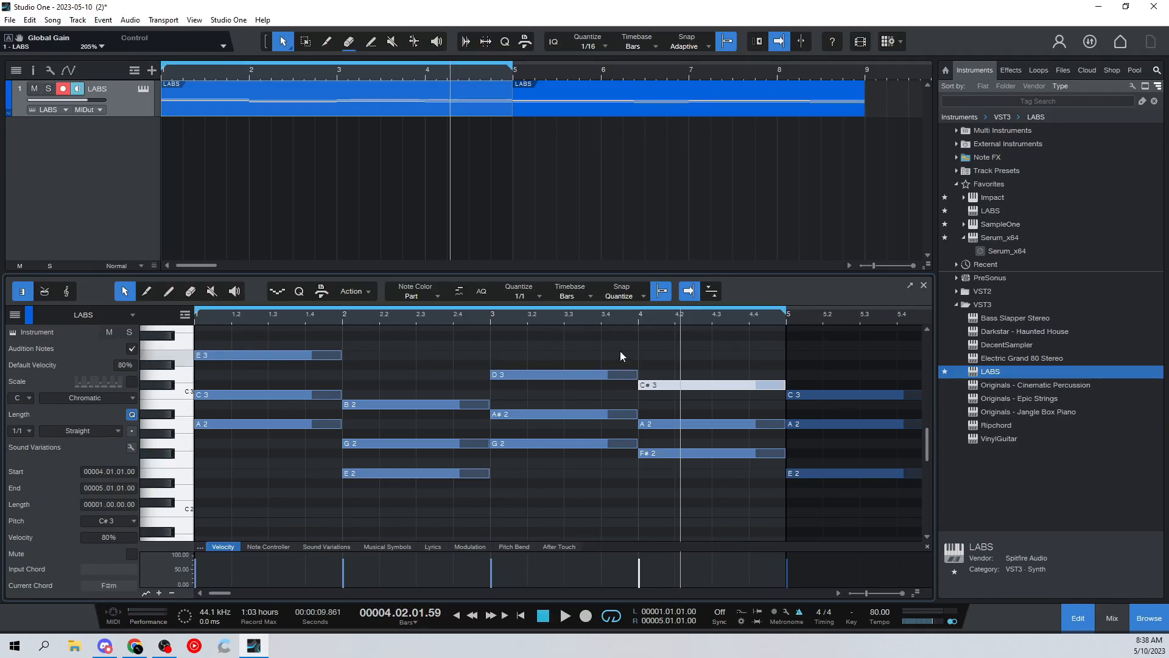
mouse_move(510, 409)
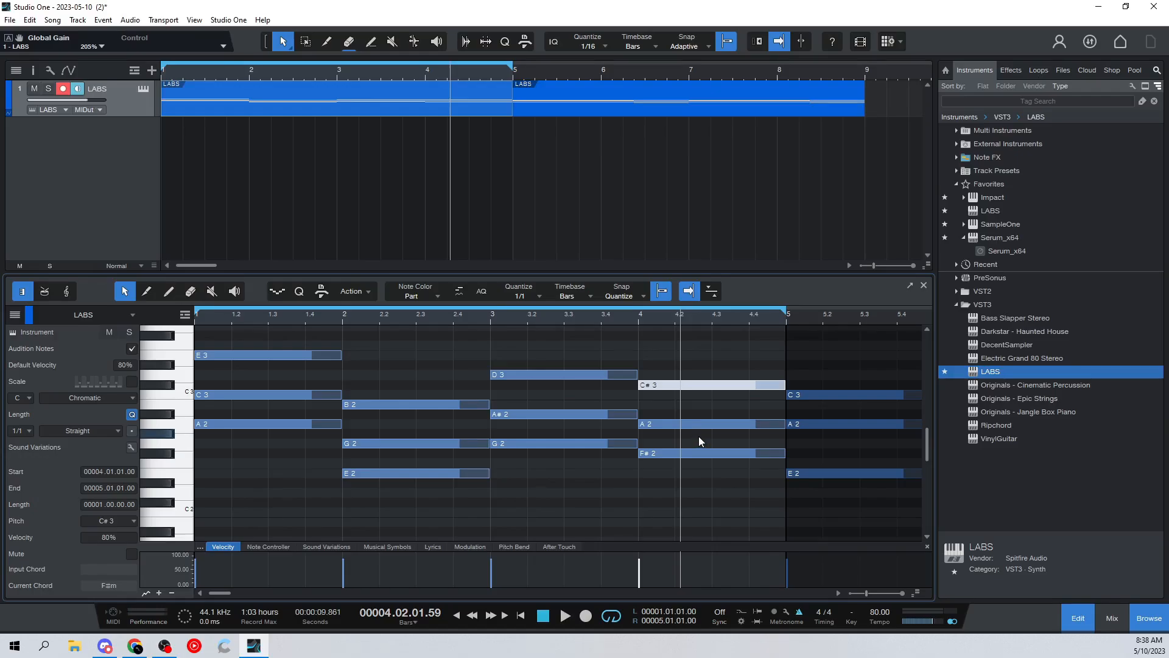
mouse_move(550, 414)
left_click_drag(548, 415, 548, 405)
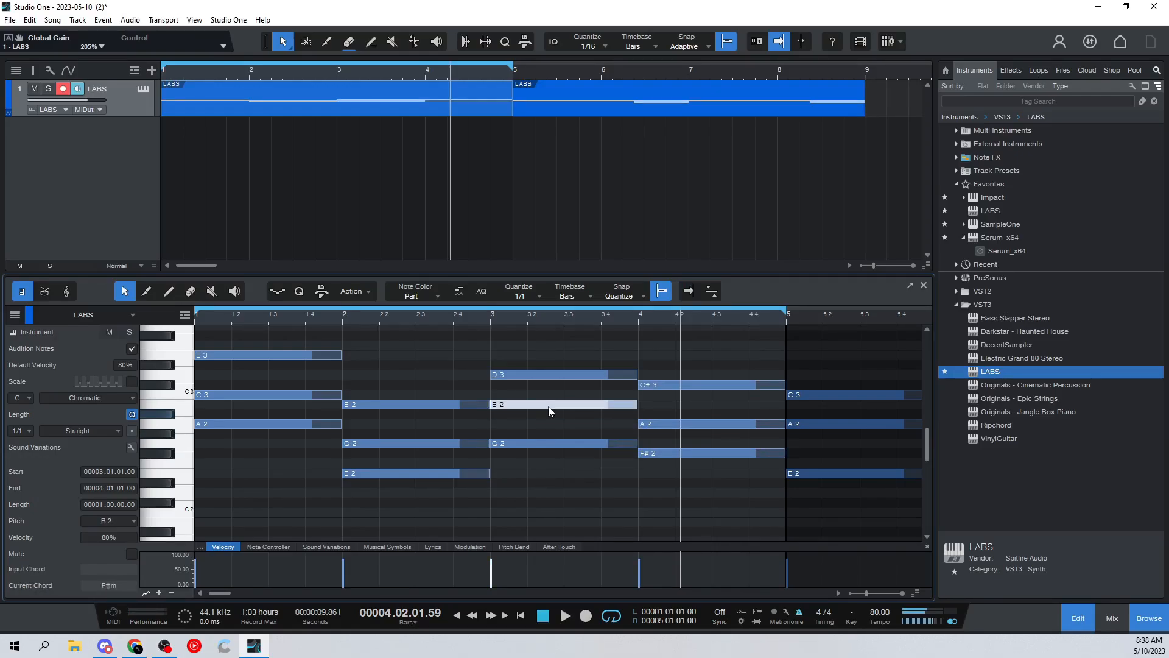
Try A#2 as the middle note of the bar 4 chord, audition bars 3 and 4, and return the note to A2.
left_click(667, 425)
left_click_drag(668, 427, 668, 418)
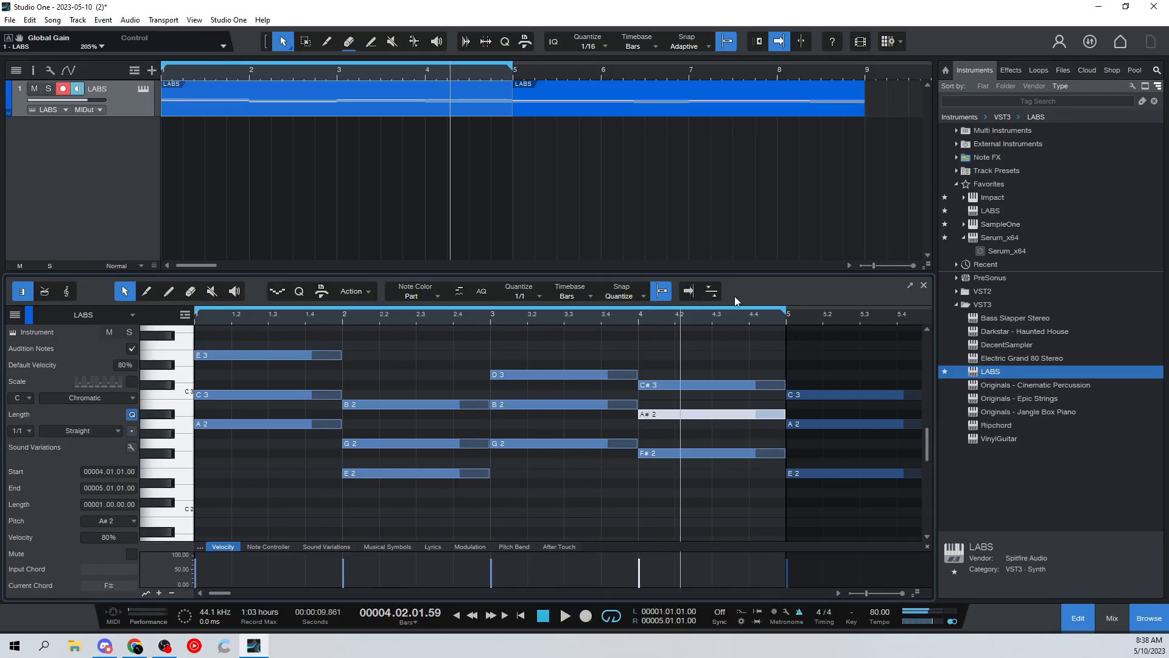
left_click(492, 319)
left_click(640, 320)
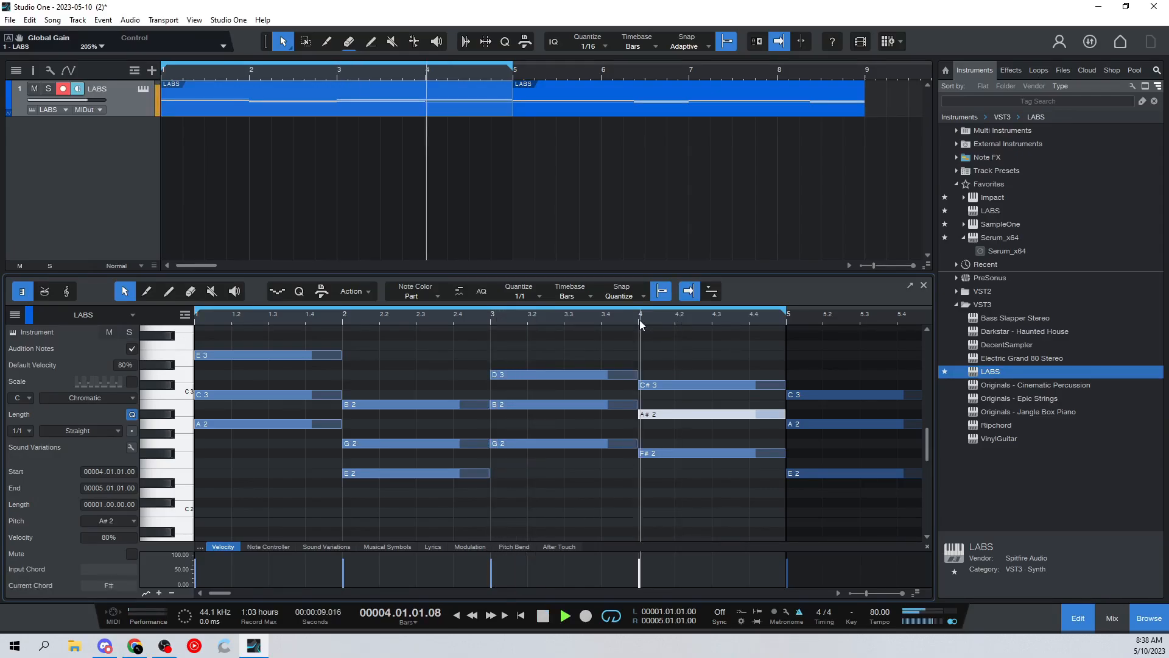
left_click_drag(669, 416, 668, 425)
Audition bars 3 and 4, and play back the whole progression from the start, skipping from chord to chord.
left_click(493, 317)
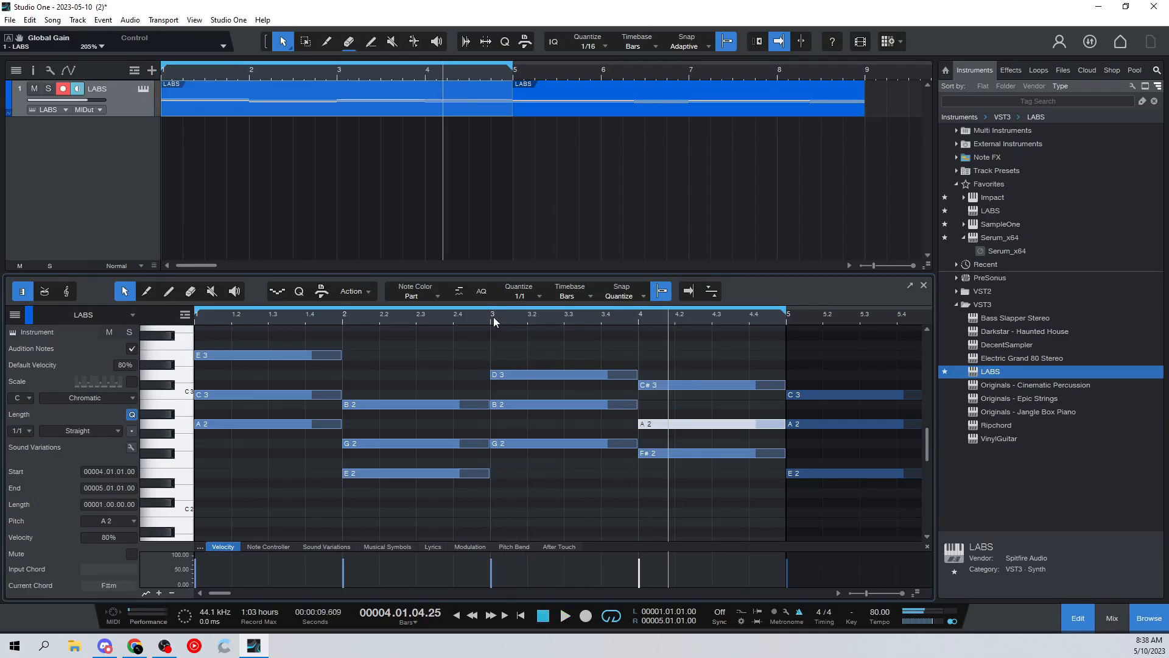
left_click(639, 320)
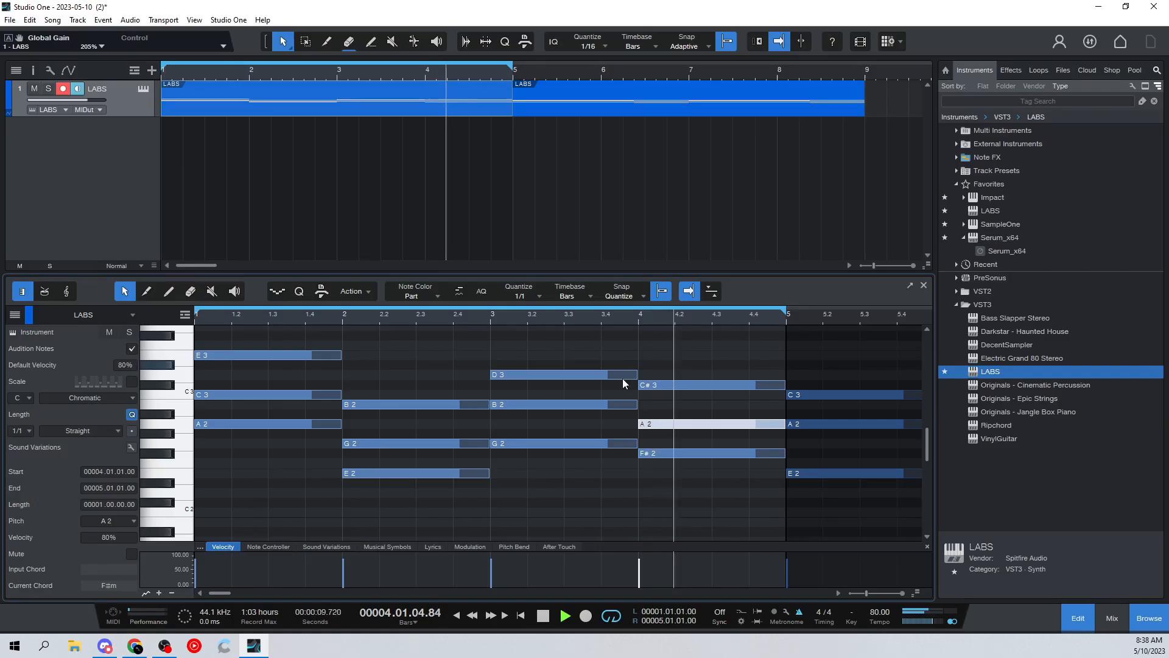
key("space")
left_click(458, 616)
key("space")
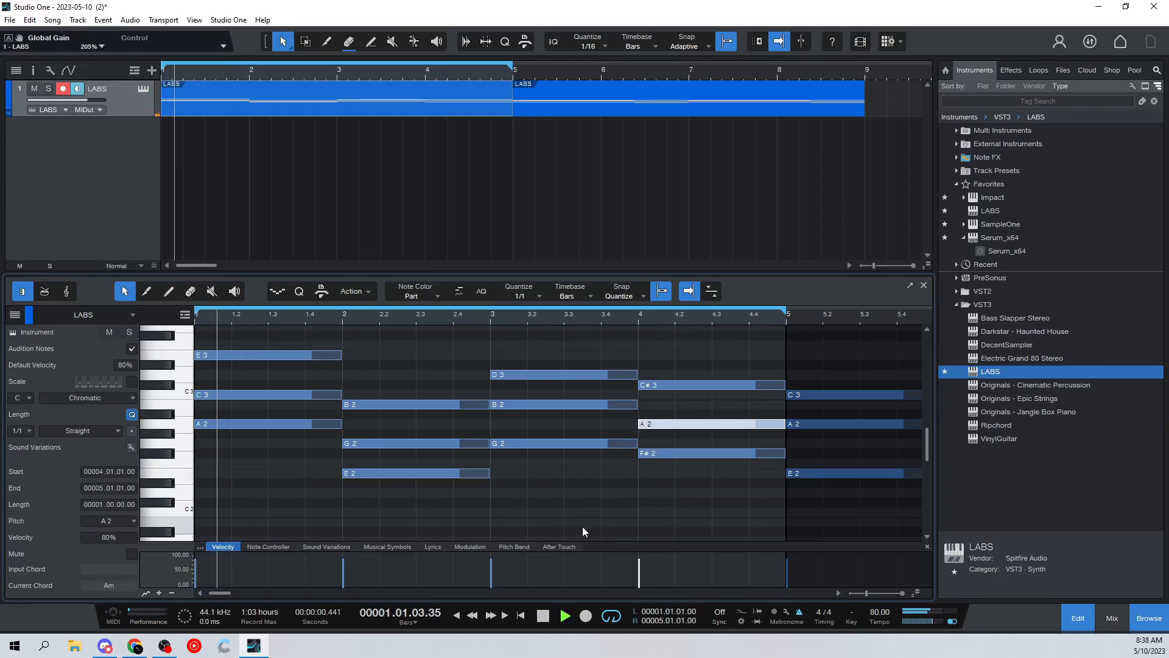
left_click(344, 320)
left_click(491, 317)
left_click(638, 317)
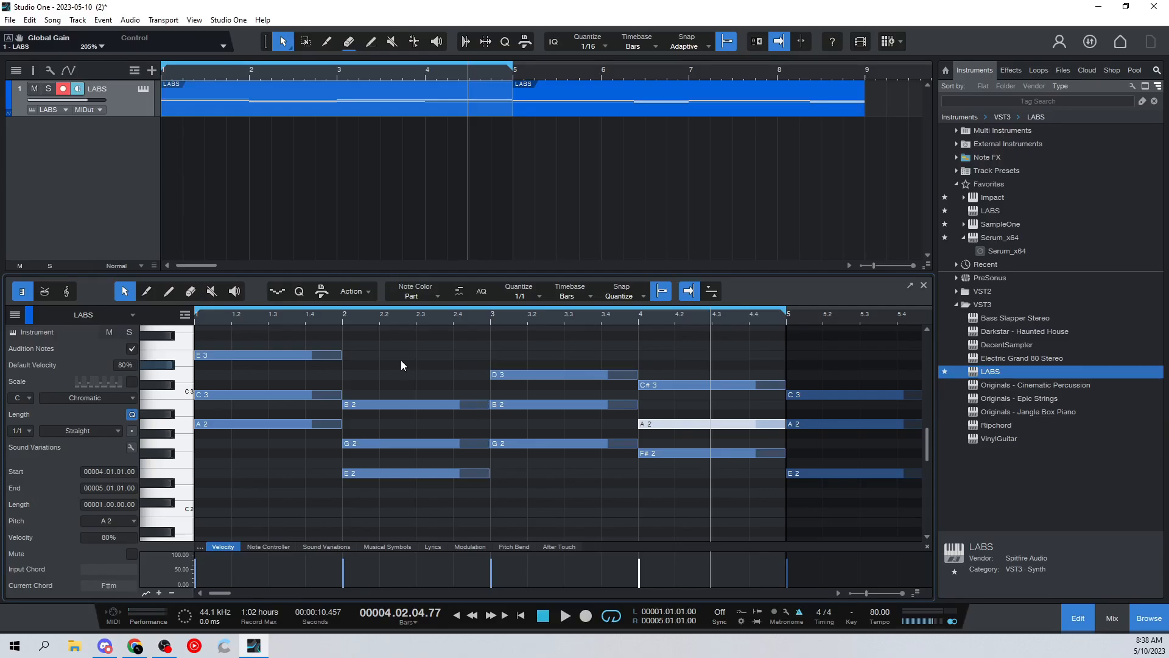
Lower the top note of the bar 1 chord by an octave to E2 and play back the progression from the start.
left_click(329, 355)
left_click_drag(257, 343, 291, 348)
left_click(359, 361)
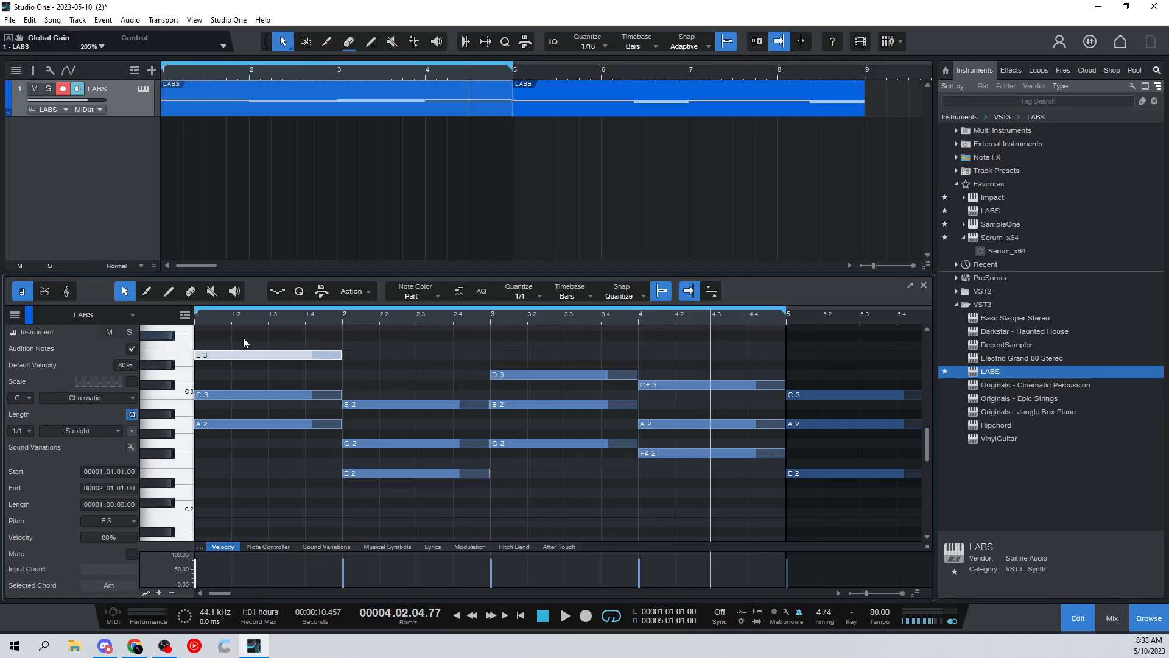
left_click_drag(341, 331, 285, 386)
left_click_drag(391, 368, 261, 351)
key("shift+Down")
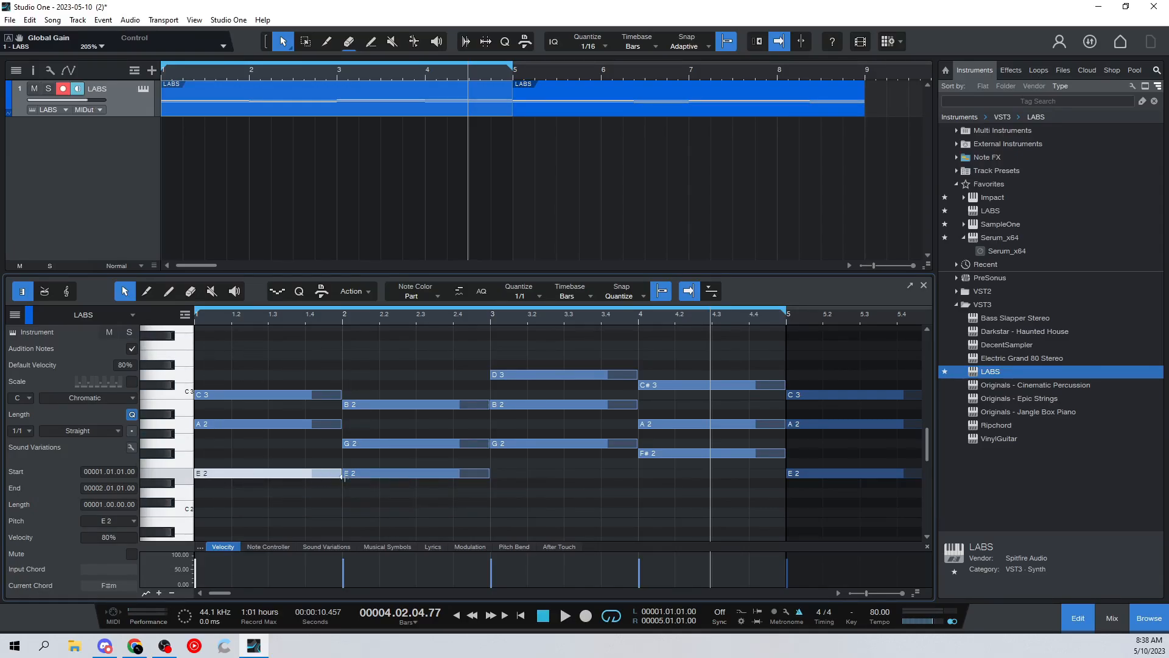
left_click(457, 616)
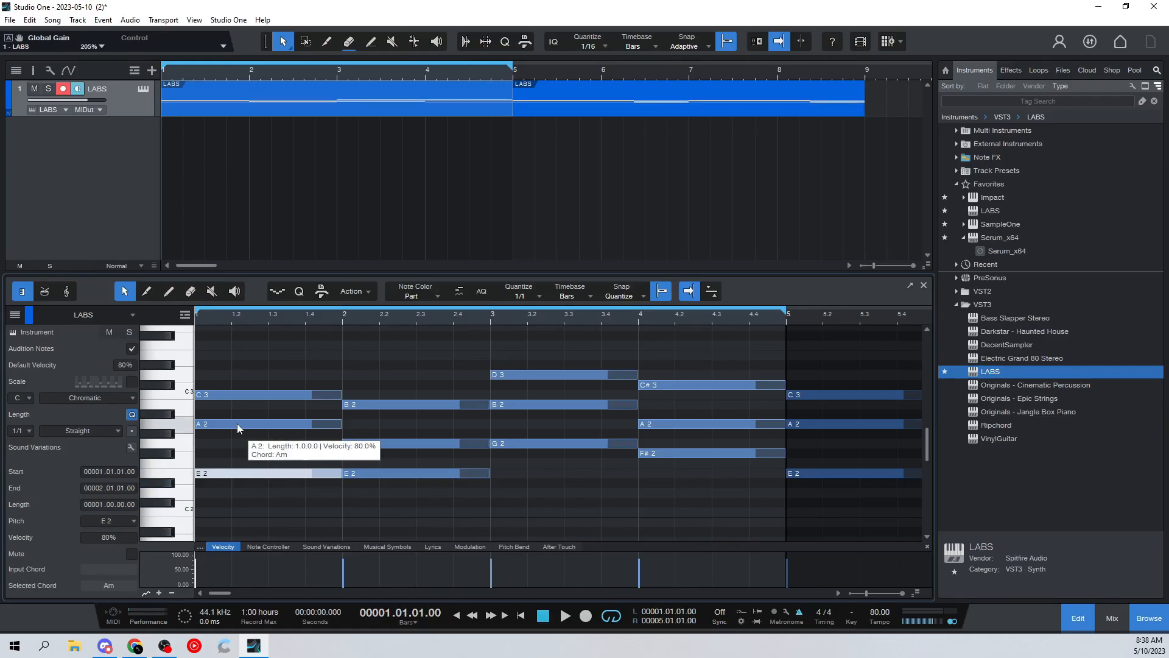
key("space")
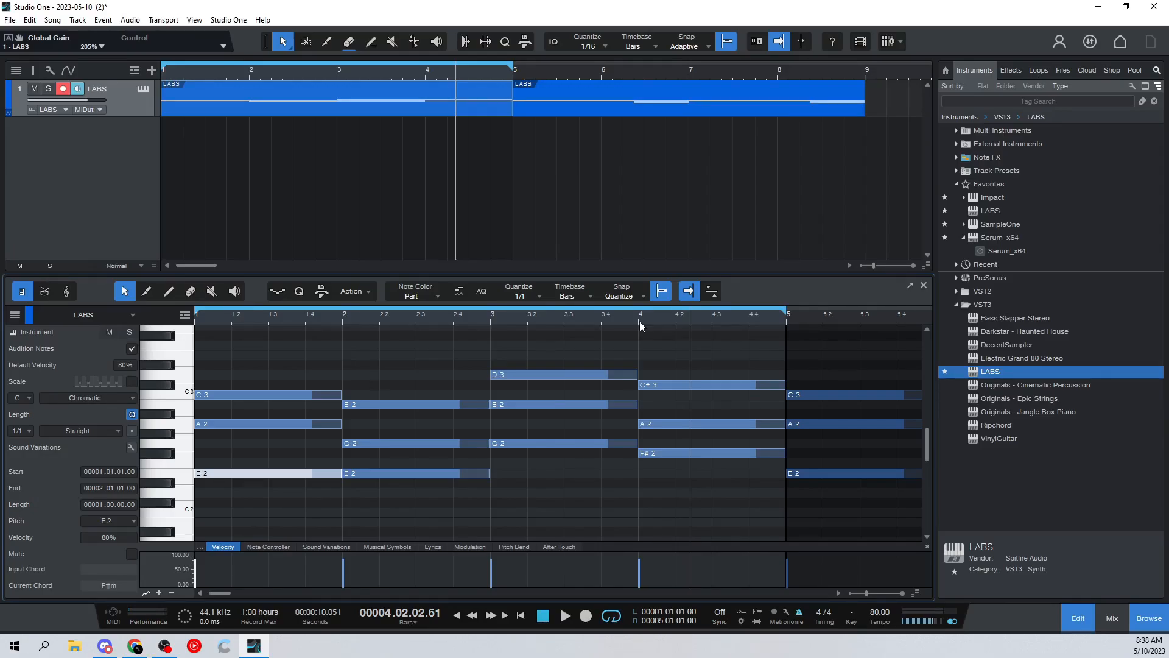
Raise the bar 4 chord's C#3 to D3 and its F#2 to G2, and audition bars 3 and 4.
left_click_drag(717, 525, 685, 342)
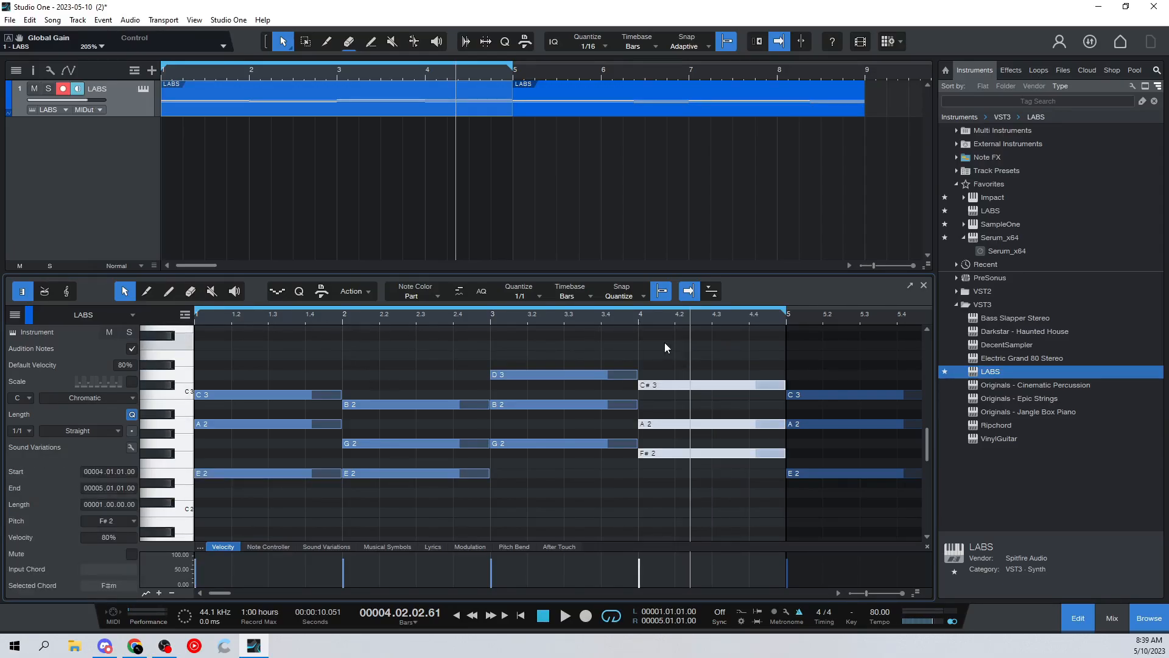
left_click_drag(665, 385, 665, 374)
left_click(668, 455)
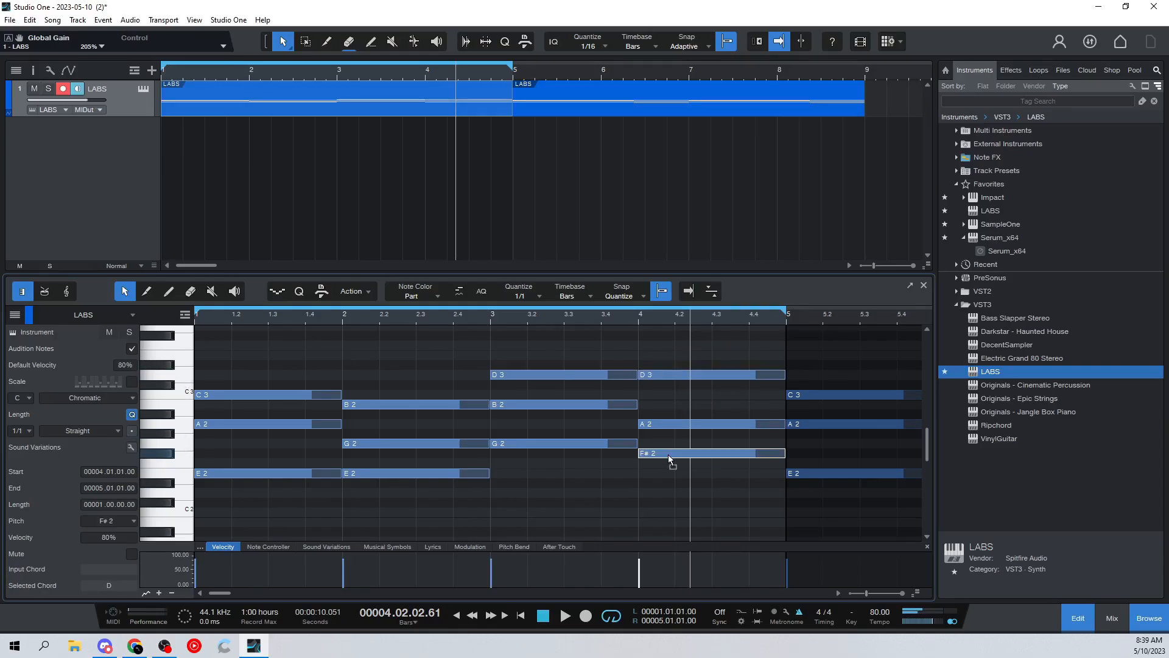
left_click_drag(668, 454, 667, 444)
left_click(667, 425)
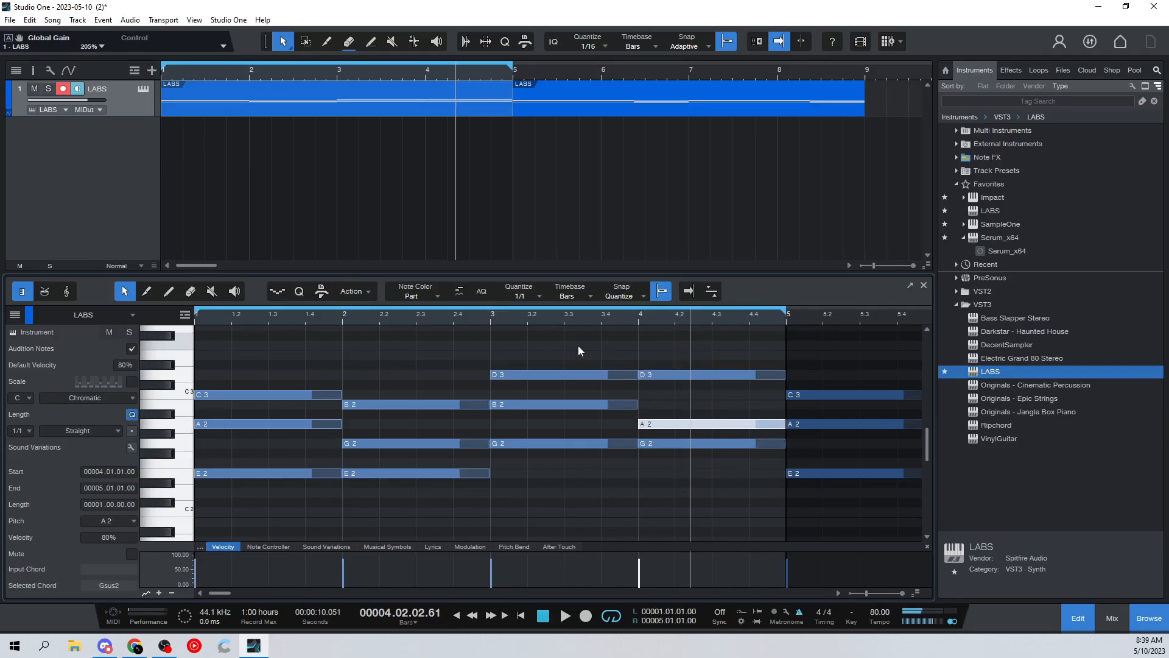
left_click(493, 319)
key("space")
left_click(639, 322)
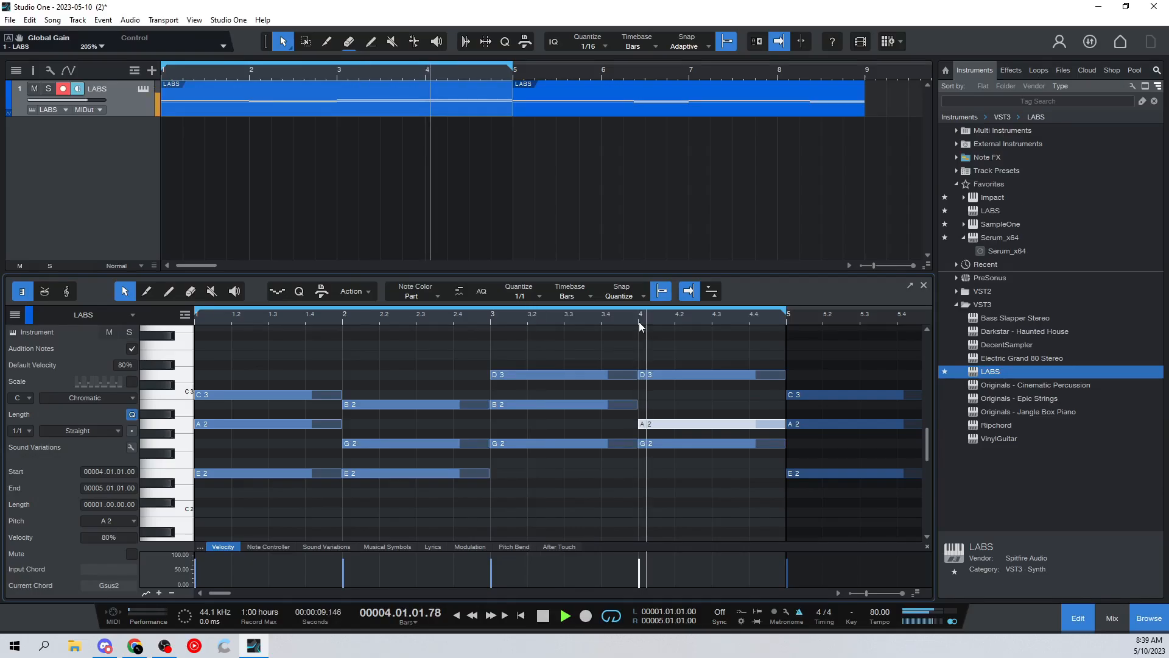
key("space")
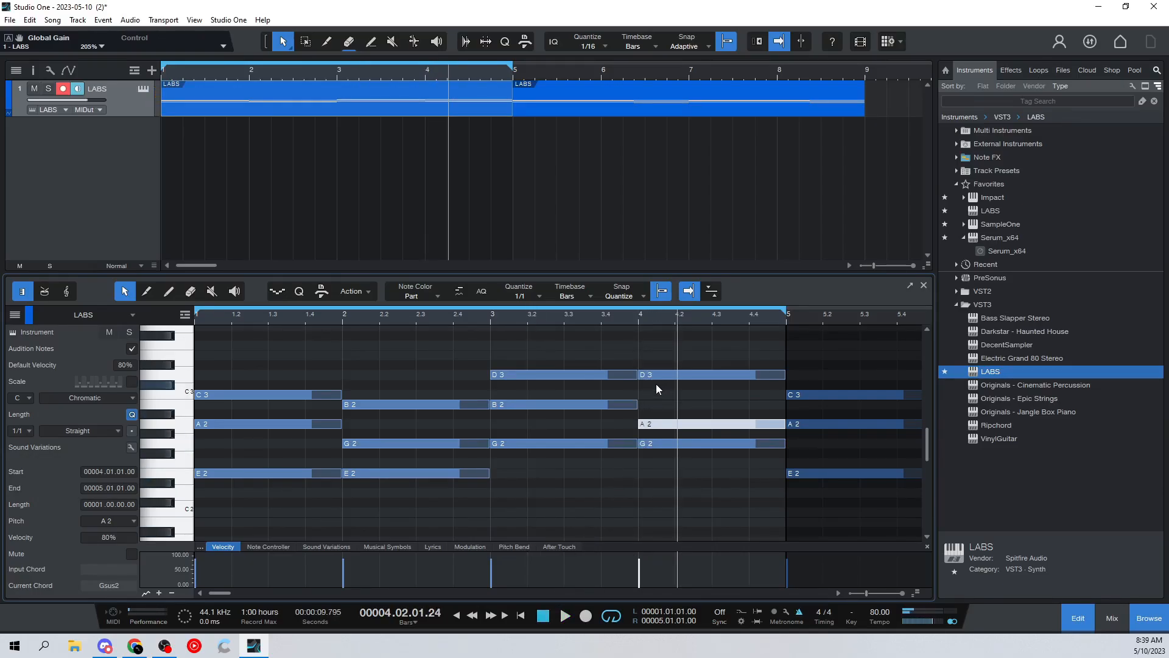
Undo the last two pitch changes in bar 4 and reapply them, moving F#2 to G2 and C#3 to D3.
key("ctrl+z")
key("ctrl+z")
left_click_drag(678, 455, 676, 444)
left_click_drag(676, 386, 676, 375)
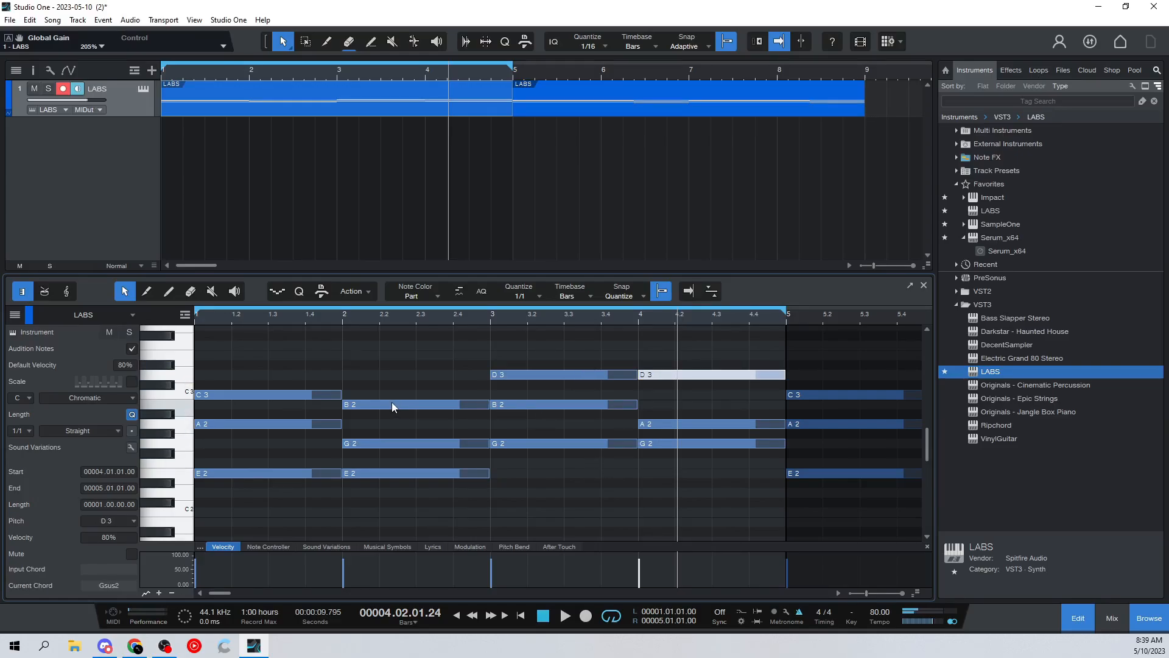
Select the three notes of the bar 1 chord to check its chord name, and clear the selection.
left_click(279, 423)
left_click_drag(496, 424, 280, 426)
left_click_drag(263, 350, 250, 491)
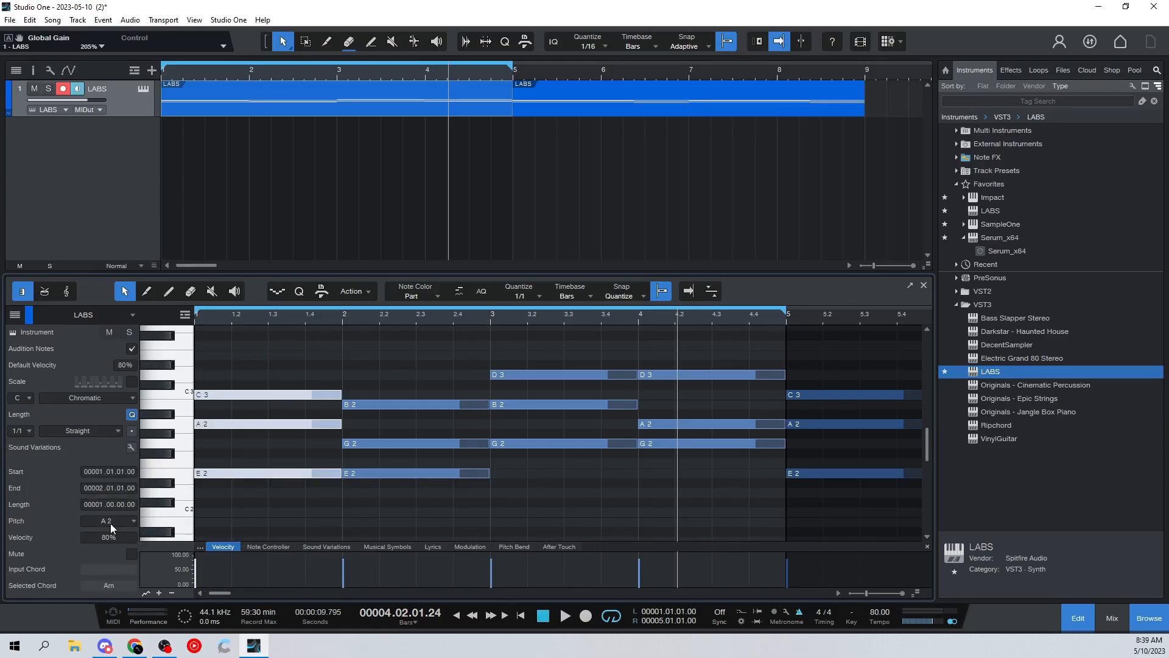
left_click(270, 489)
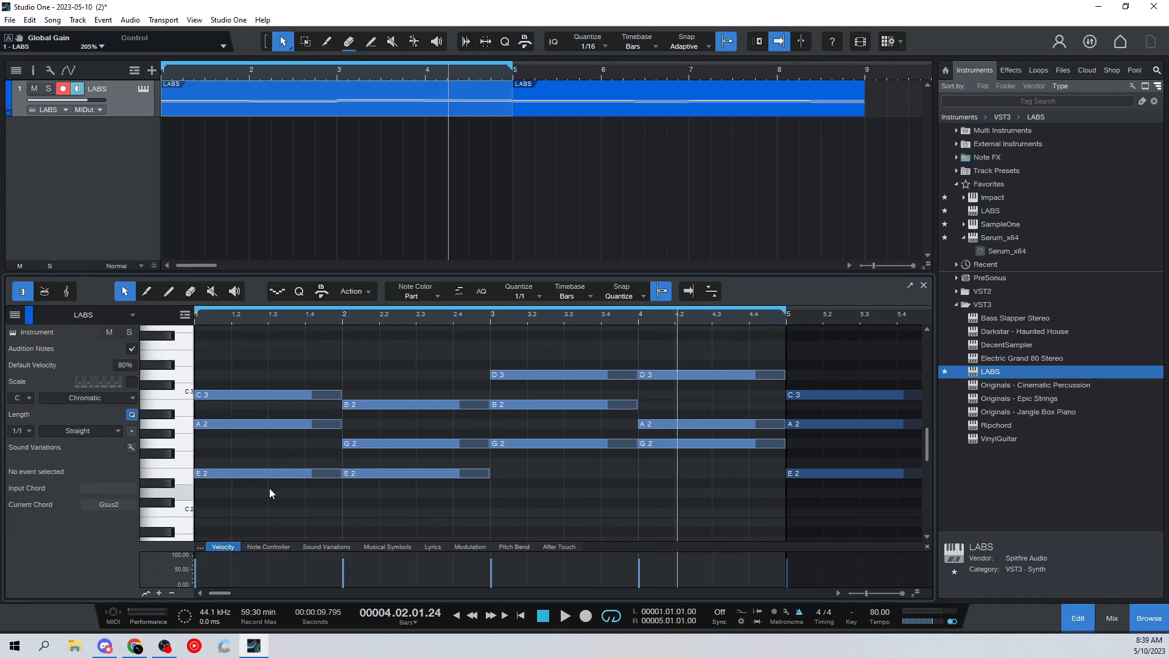
Play back the revised four-chord progression from the start, skipping from chord to chord.
left_click(457, 616)
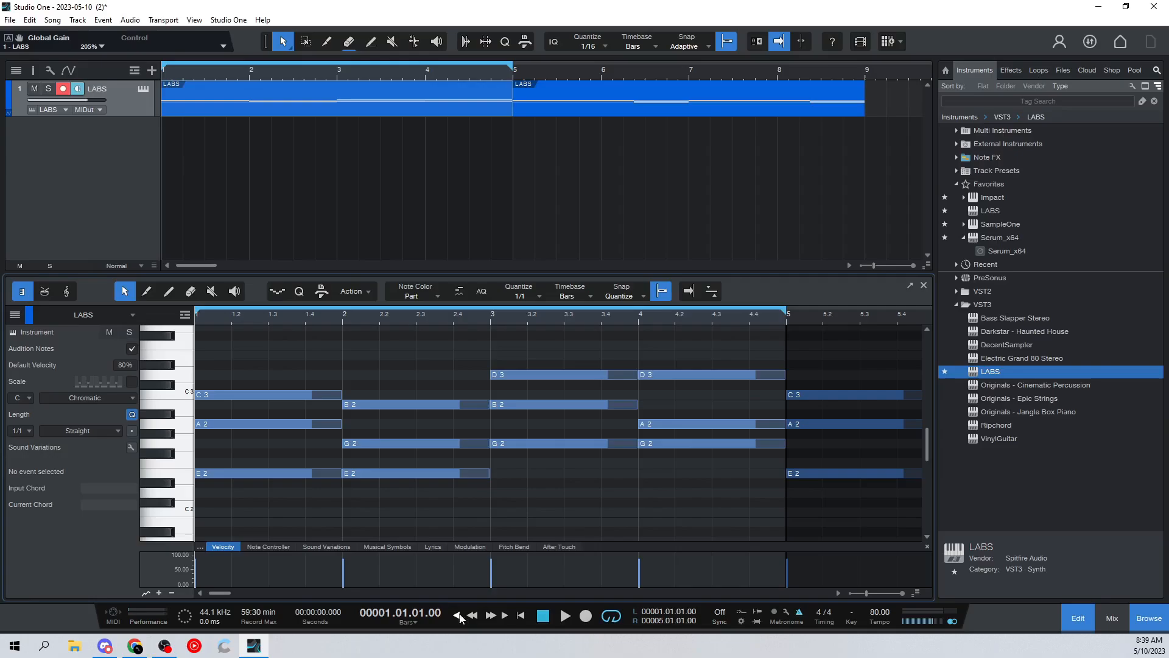
key("space")
left_click(342, 321)
left_click(492, 319)
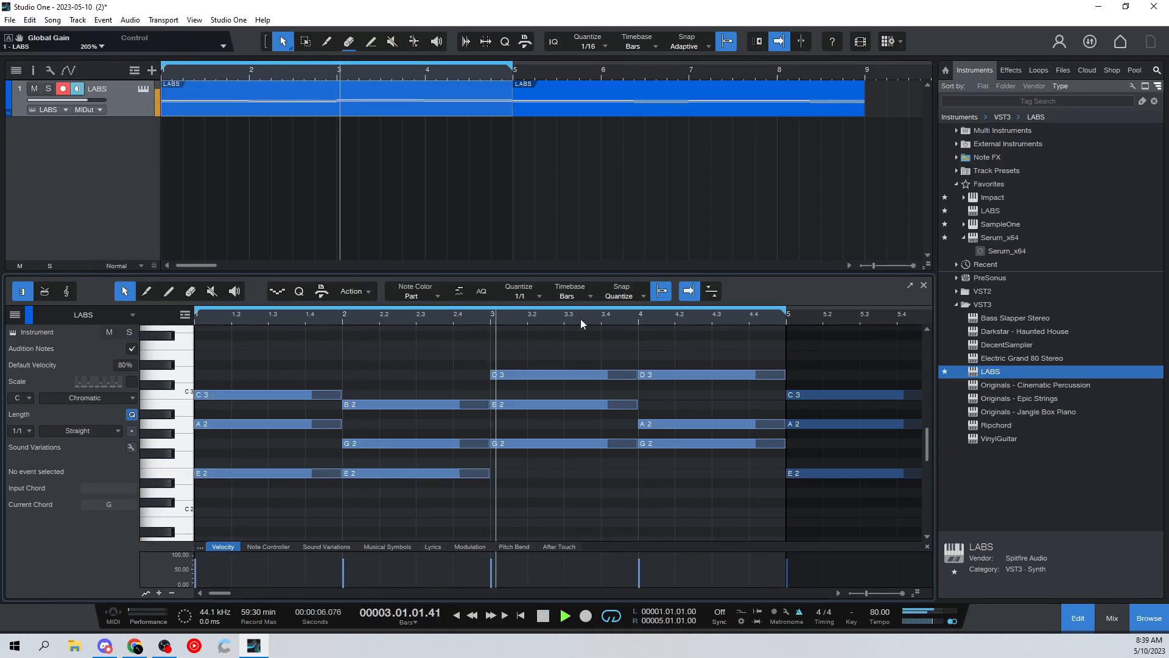
left_click(641, 319)
key("shift+f")
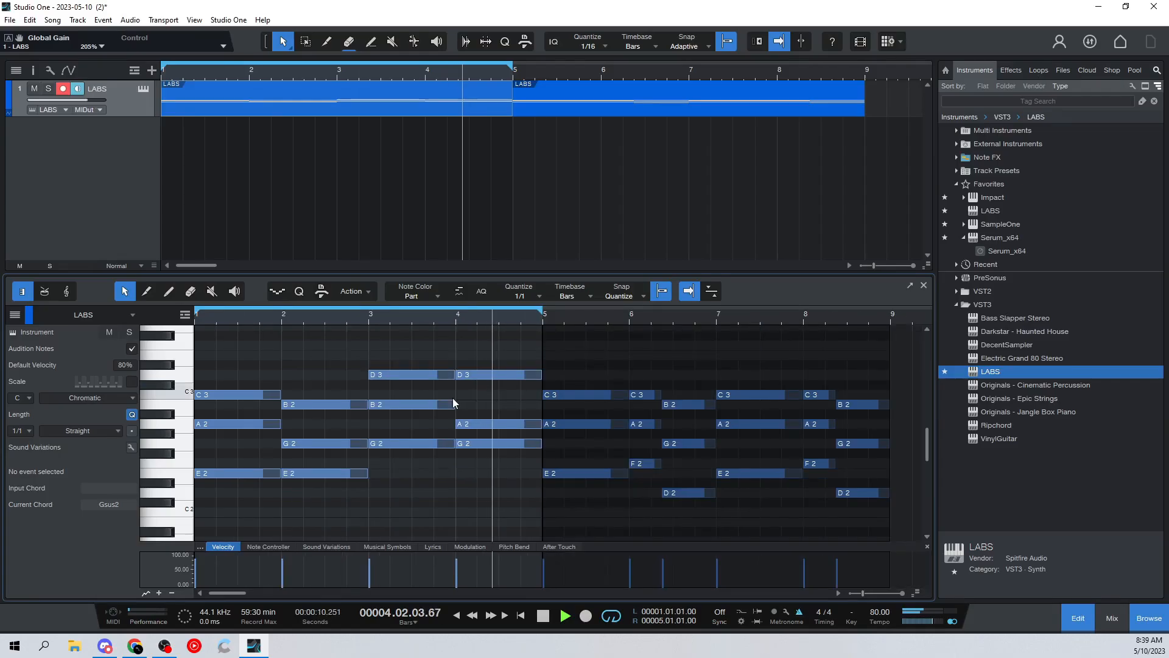
key("space")
Move the first LABS part to bar 9 in the arrangement and the second LABS part to bar 1.
key("w")
left_click_drag(196, 110, 607, 110)
left_click_drag(386, 106, 234, 111)
Delete the LABS part at bar 9 and return the playhead to the start of the song.
left_click(681, 102)
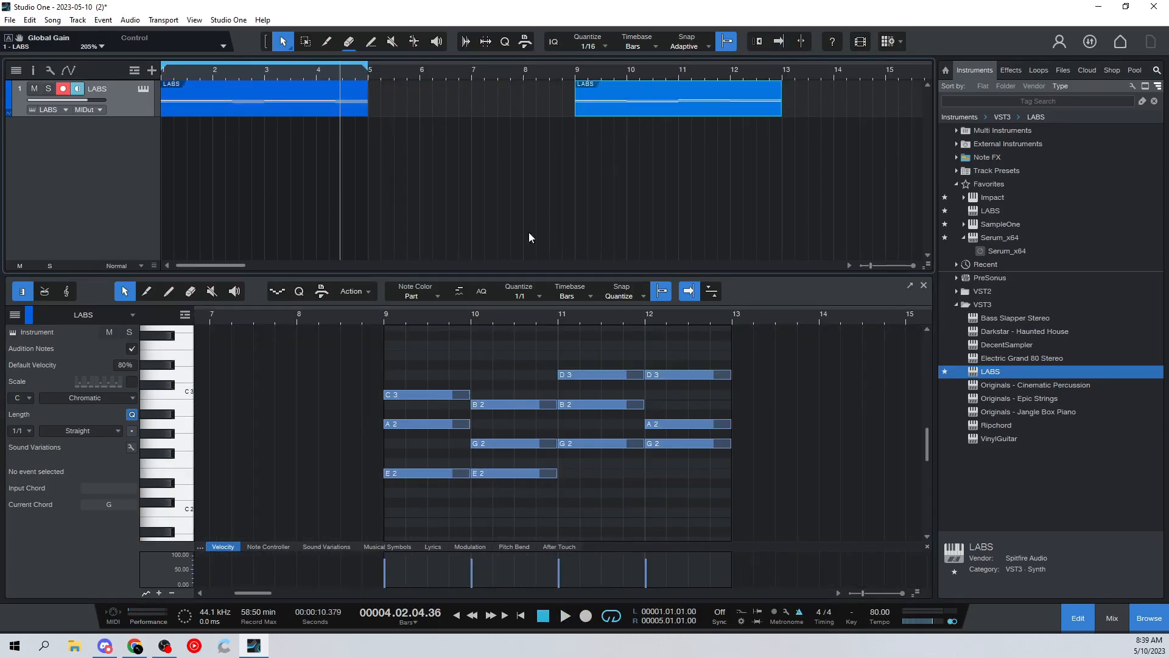
key("Delete")
left_click(458, 616)
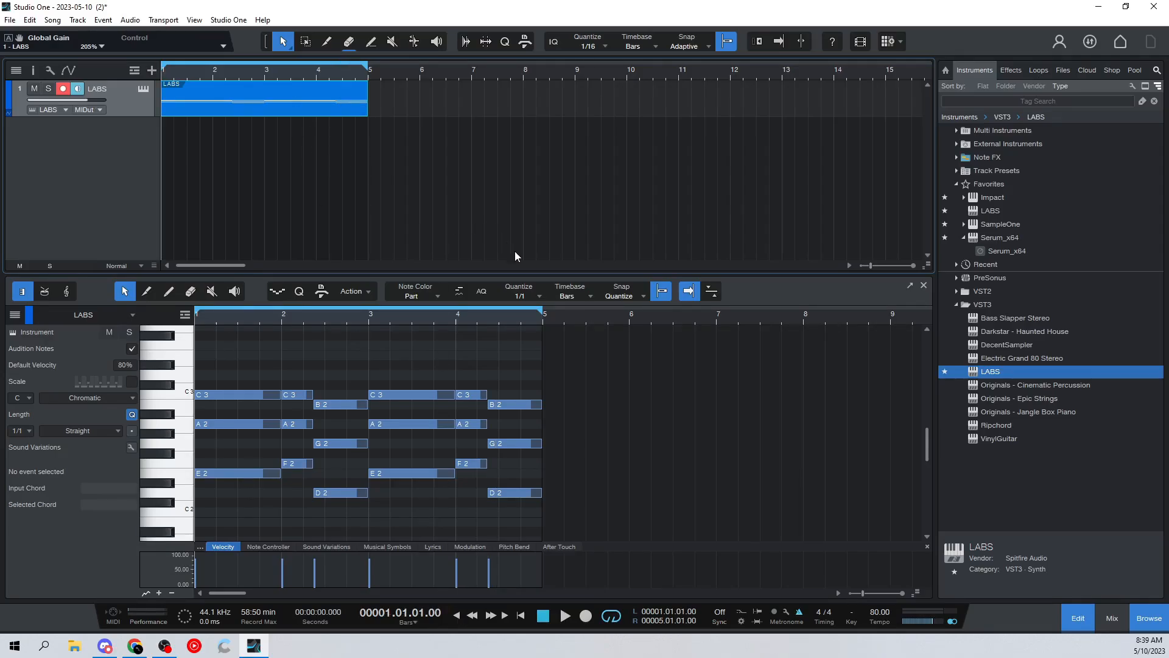
Start playback from the song start, add an Impact drum sampler track below LABS, and reposition its instrument window.
key("space")
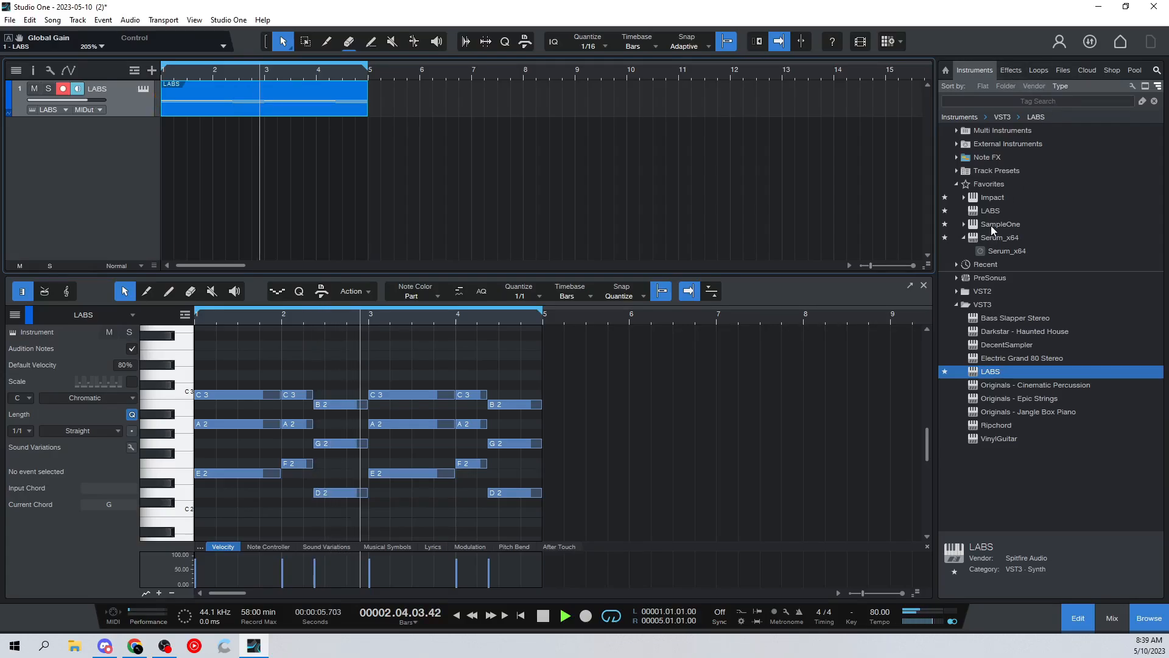
left_click(989, 197)
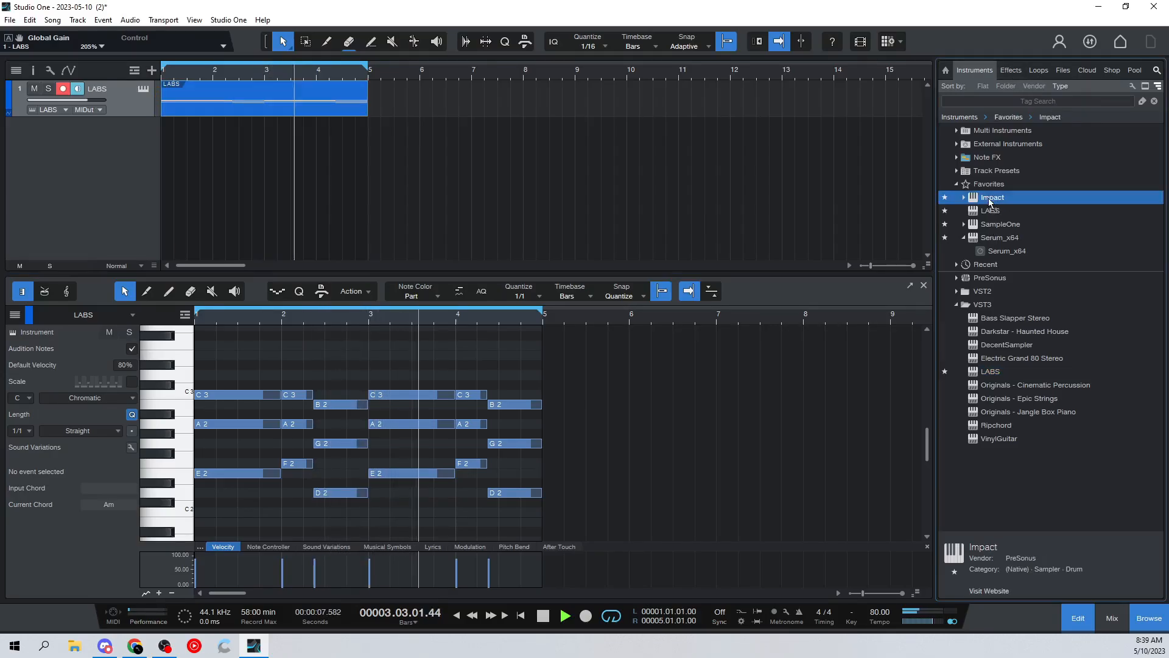
left_click_drag(989, 199, 75, 182)
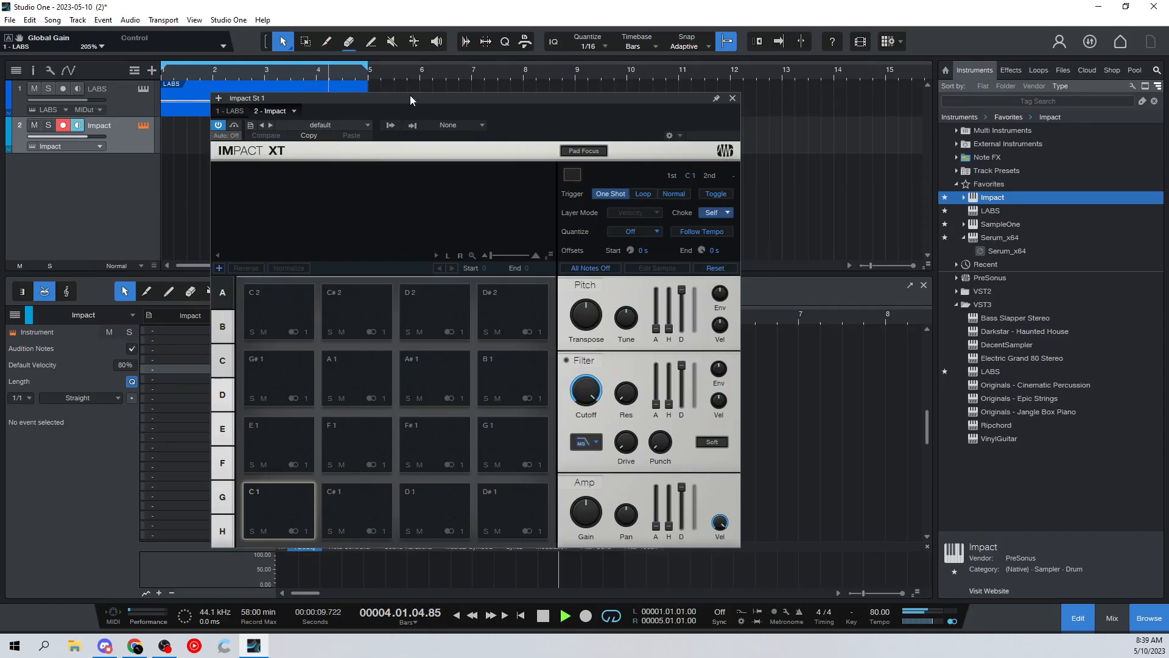
left_click_drag(410, 98, 480, 93)
Try several sample files on pad C#2, including MALAY_snare_short_lofi and OLIVER_fx_noise_lofi_C, auditioning each over the looping chords.
key("super+e")
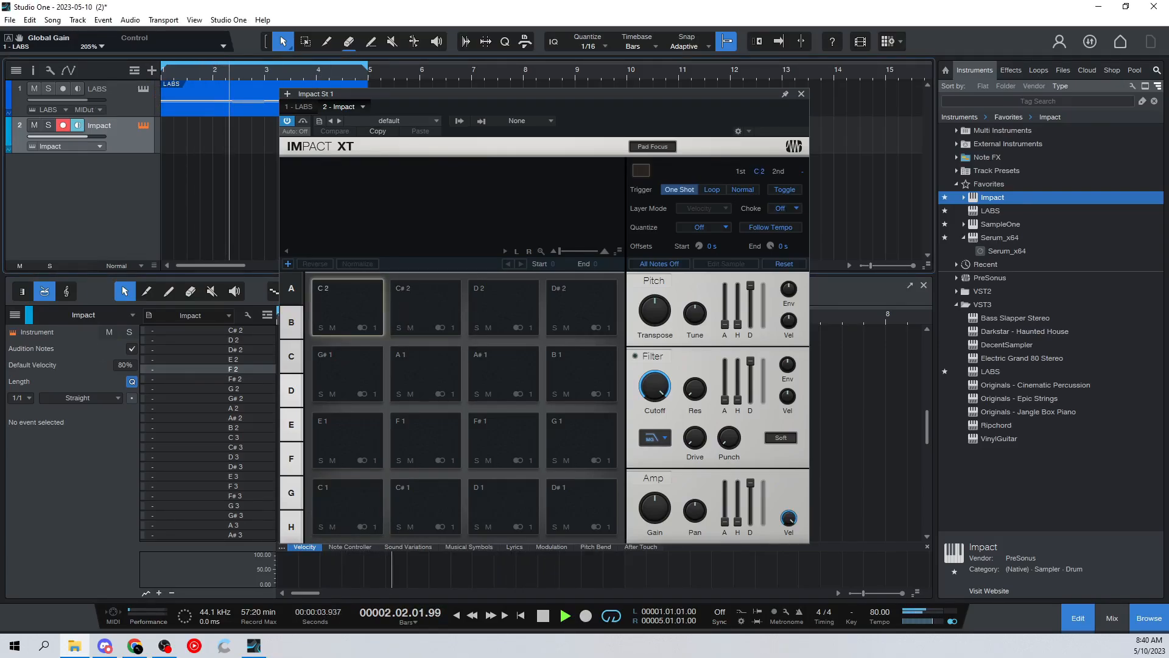
left_click_drag(469, 313, 419, 310)
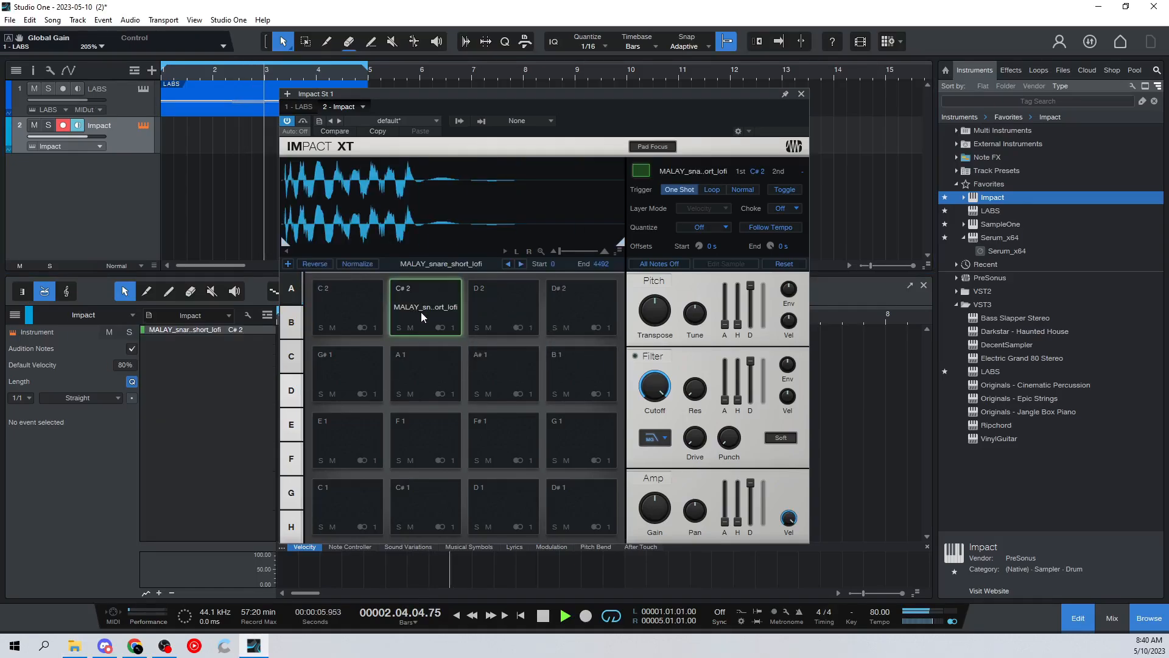
left_click(422, 311)
left_click_drag(2, 262, 420, 301)
left_click(420, 302)
left_click_drag(1, 262, 427, 310)
left_click(434, 311)
left_click_drag(1, 322, 428, 315)
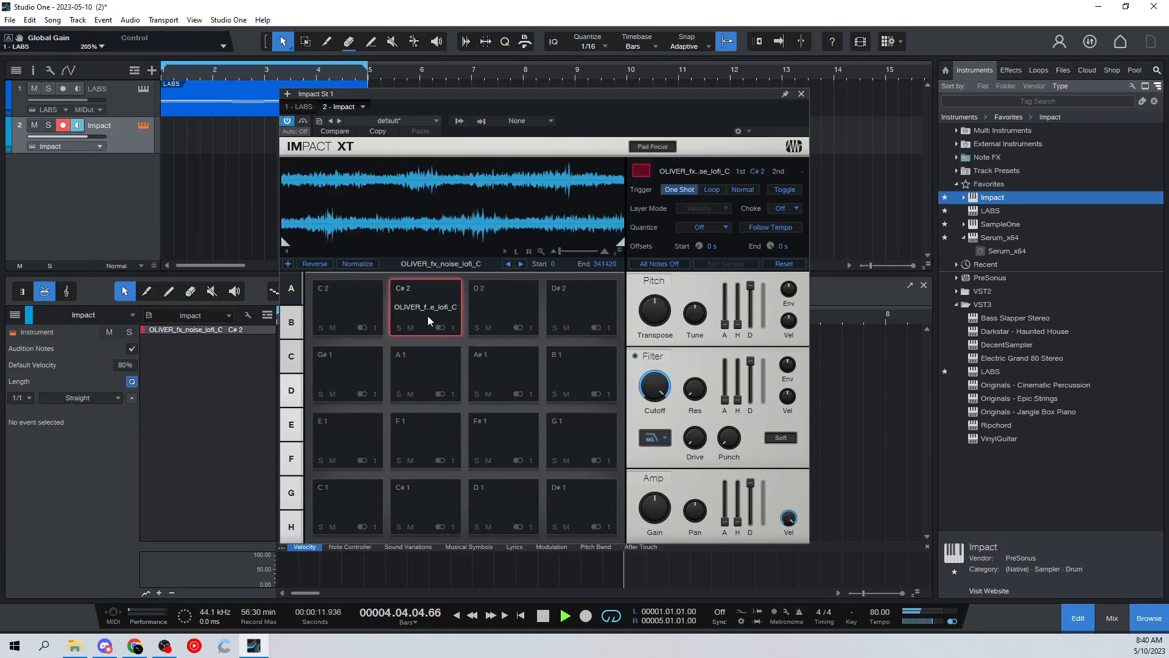
left_click(427, 316)
left_click(426, 297)
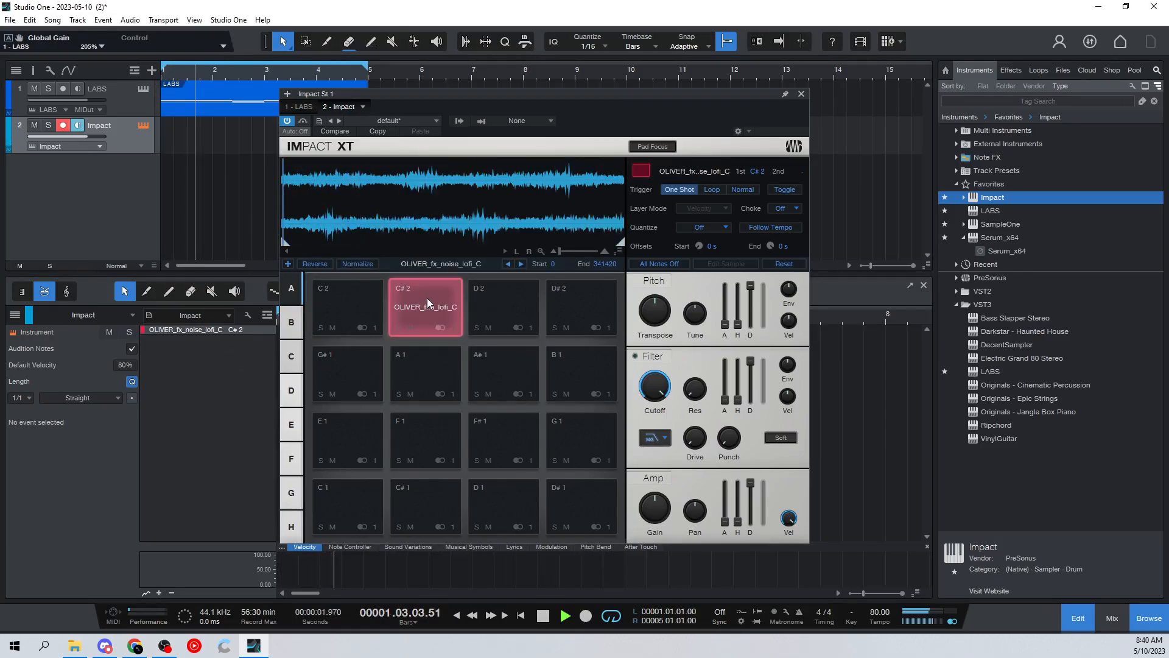
Try OLIVER_snare_short_lofi, a LoFi machine percussion sample, two CLF snaps, CLF_Clap_Vintage and CLF_95_HiHat_Perc_LongGong on pad C#2.
left_click_drag(1, 323, 434, 319)
left_click(434, 317)
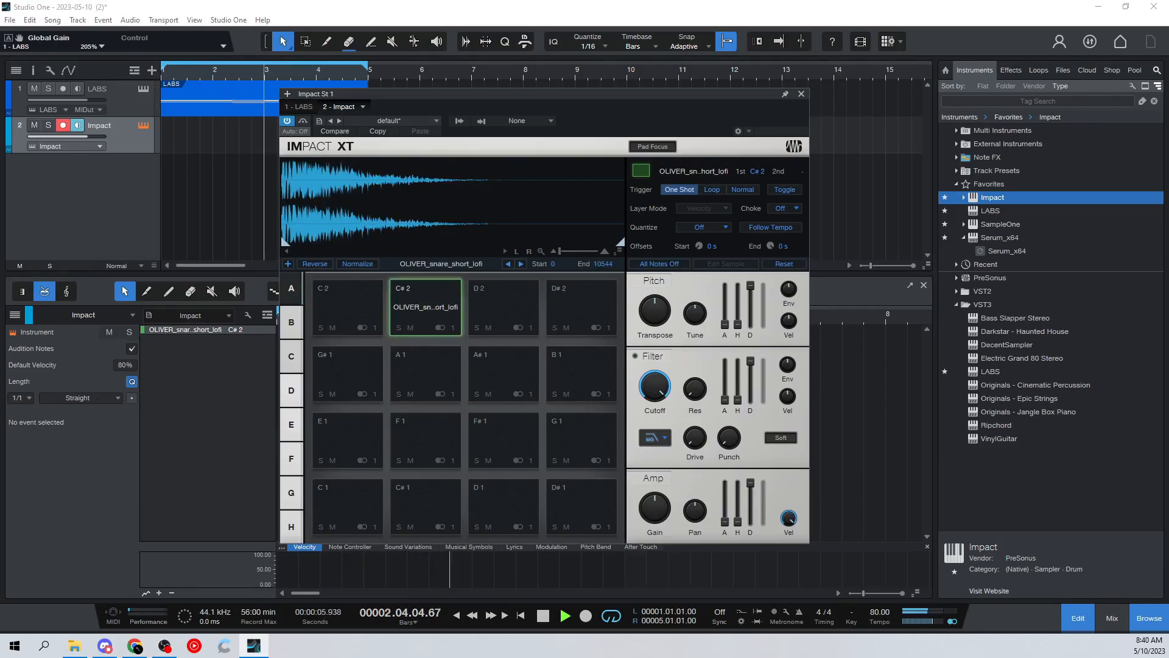
left_click_drag(1, 322, 429, 311)
left_click(432, 307)
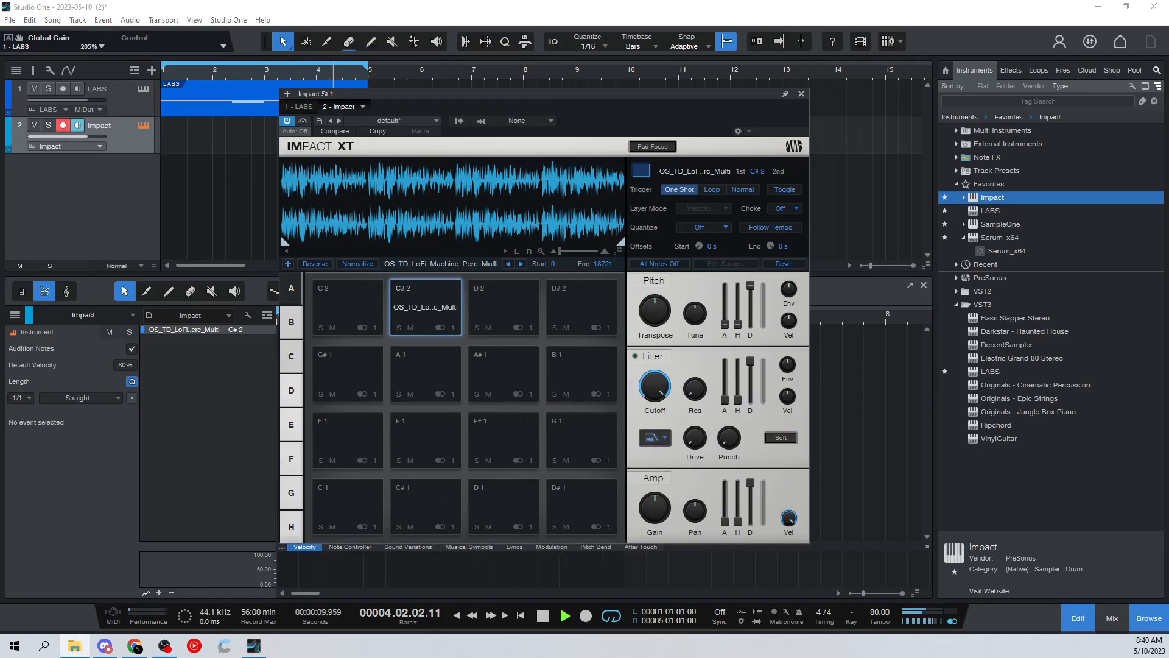
left_click_drag(1, 323, 426, 307)
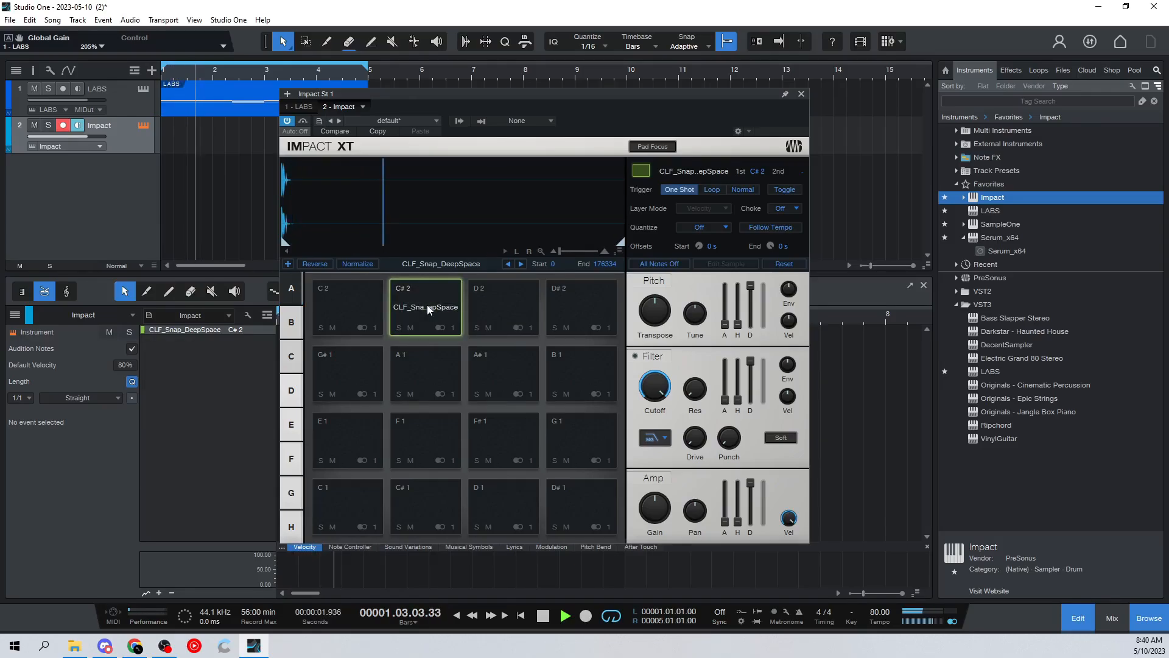
left_click_drag(1, 305, 434, 305)
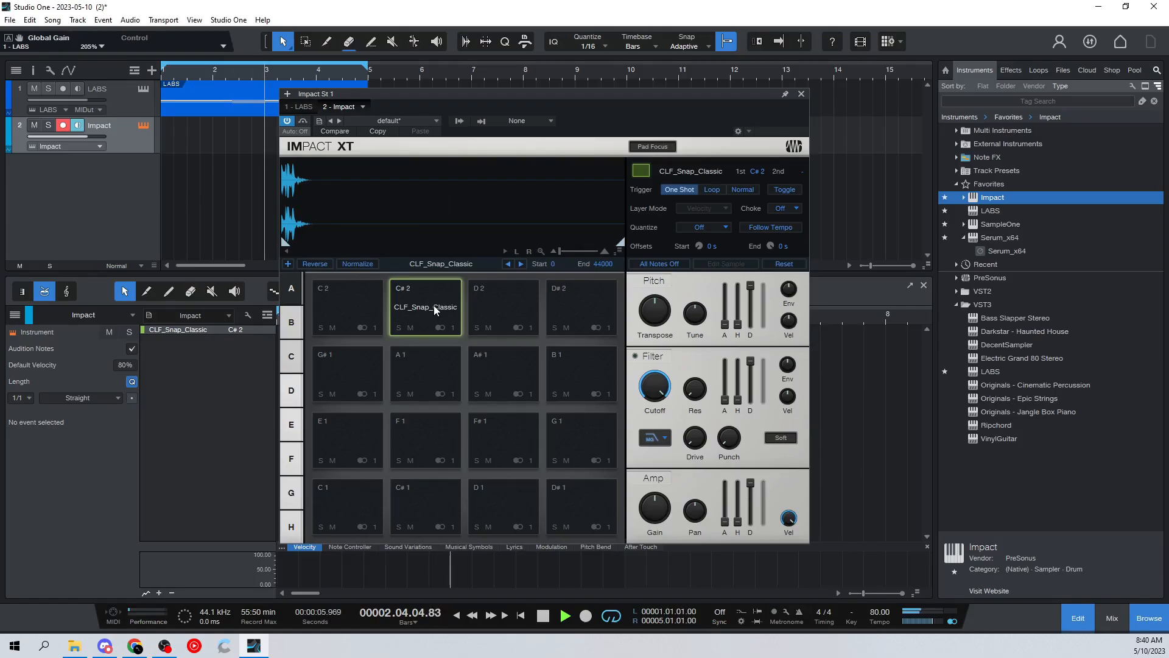
left_click_drag(2, 305, 416, 306)
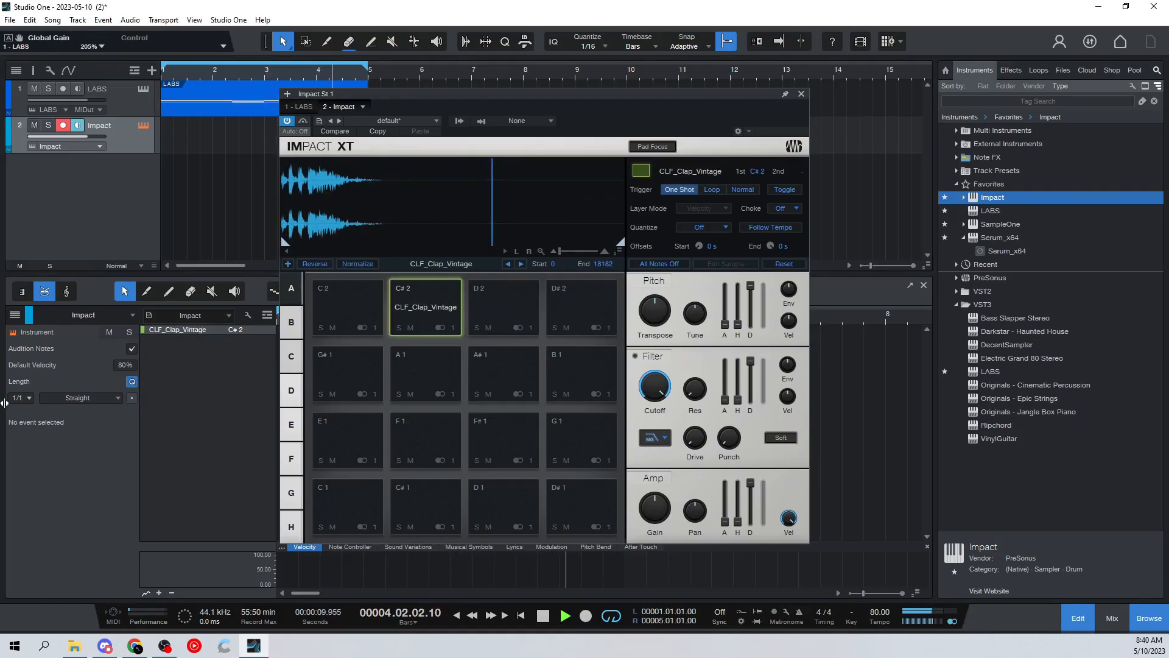
left_click_drag(2, 305, 425, 301)
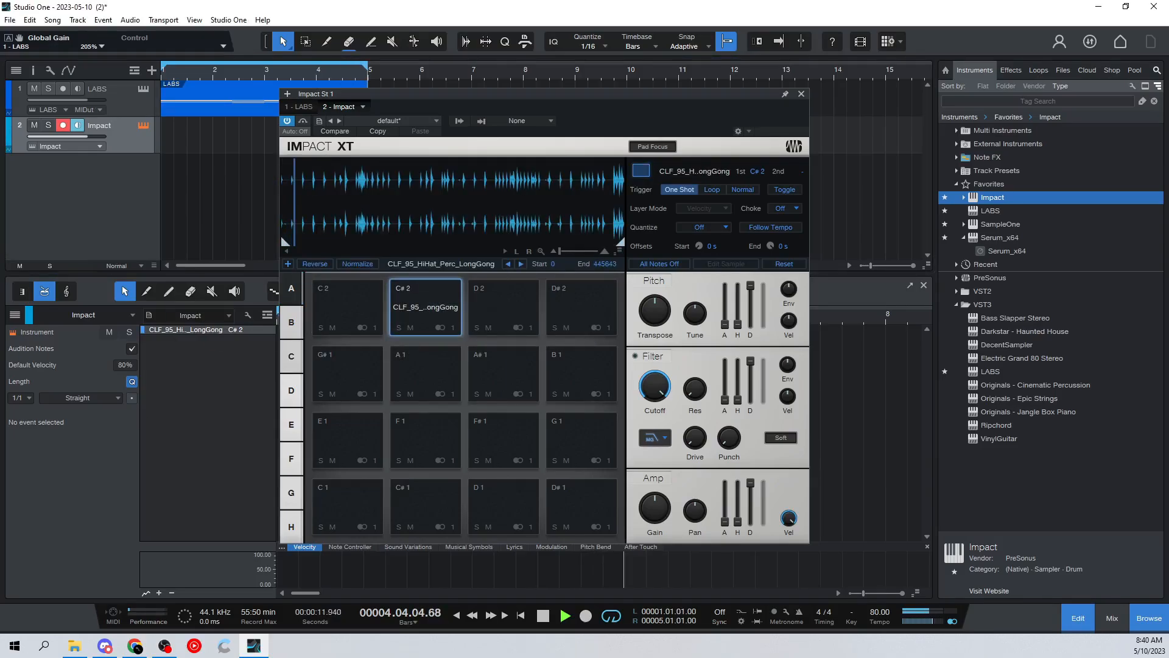
Load the lh3_snare low_buddah sample onto pad C#2, enable the filter, and lower its cutoff to about 3 kHz while auditioning.
left_click_drag(1, 305, 419, 312)
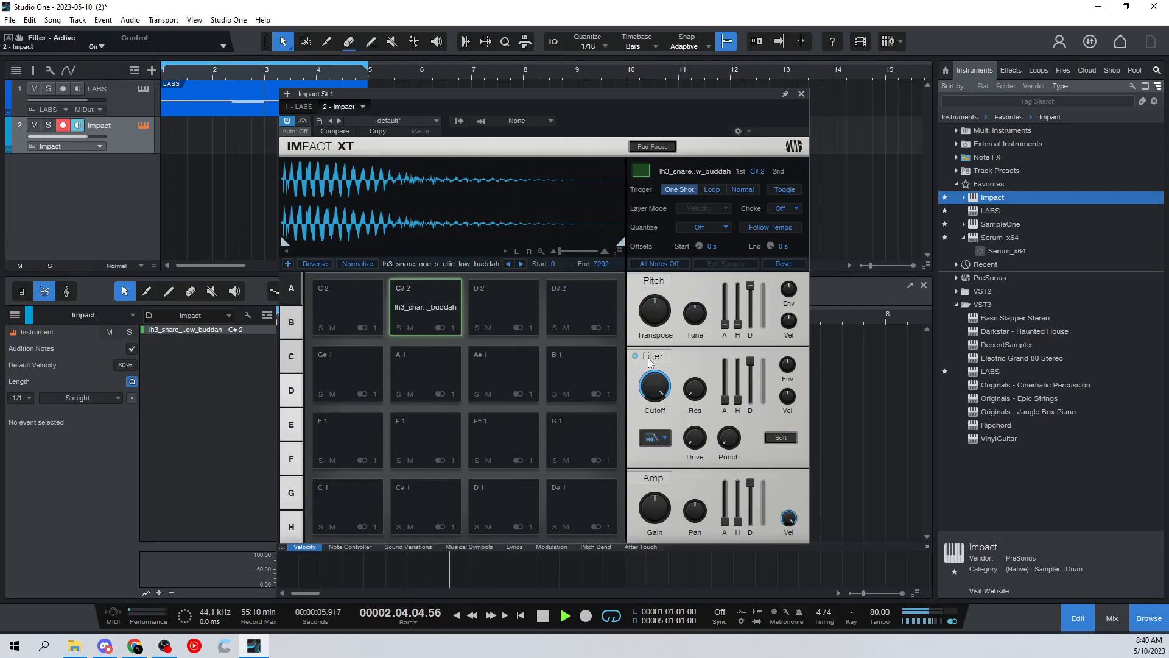
left_click(427, 312)
left_click_drag(655, 385, 655, 398)
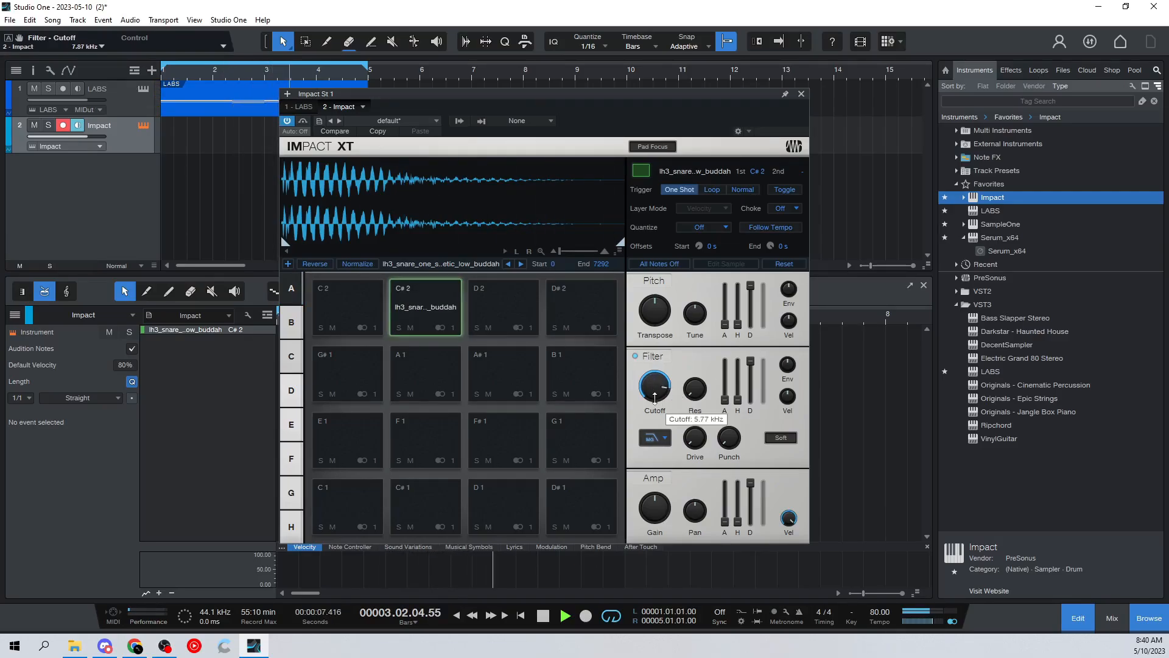
left_click(437, 314)
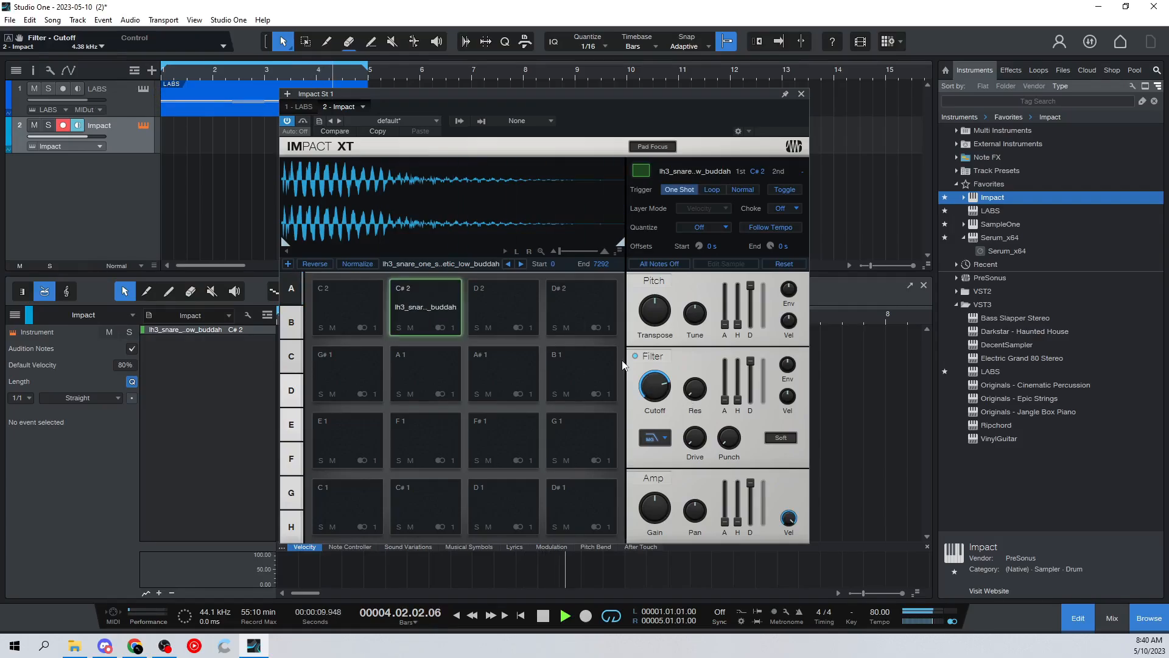
left_click_drag(670, 404, 669, 410)
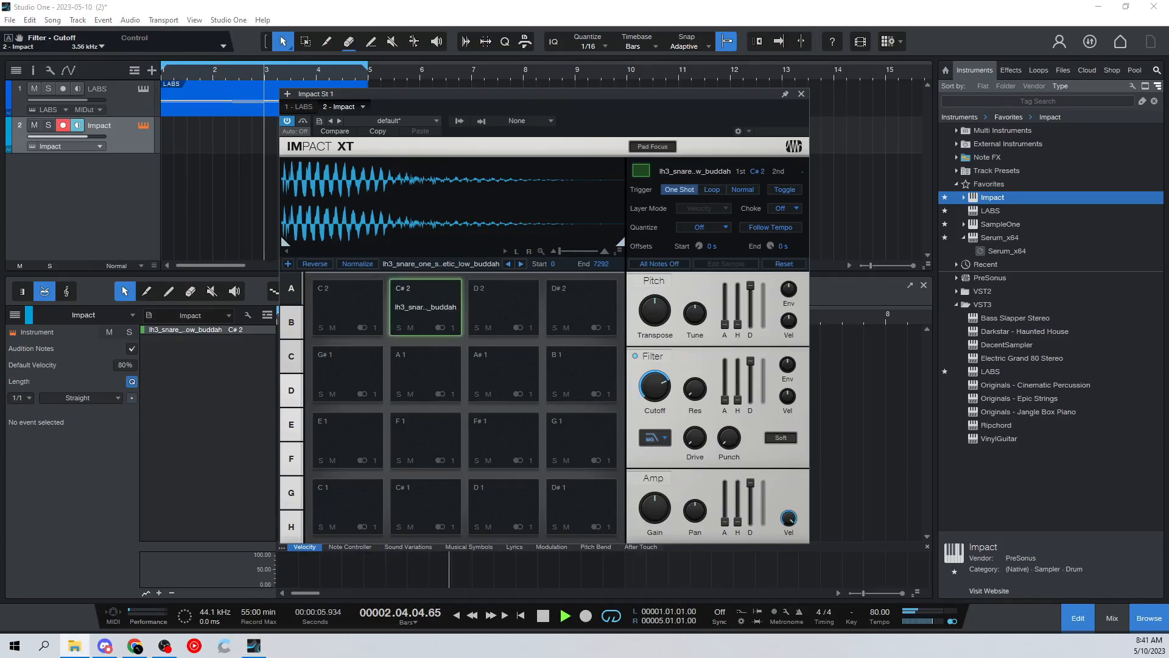
Load MO_ELX_kick_soft onto pad C2 and rss_hat_vinyl onto pad D2, audition the kick with the snare, and close the Impact window.
left_click_drag(312, 309, 340, 310)
left_click(339, 309)
left_click(340, 309)
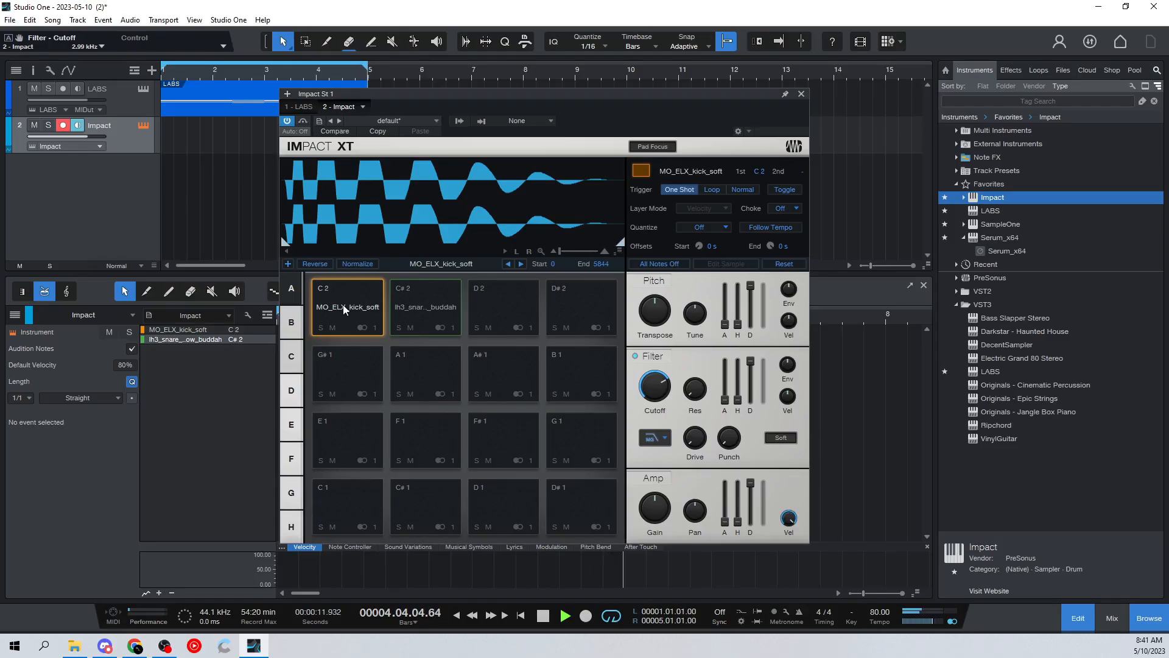
left_click(429, 305)
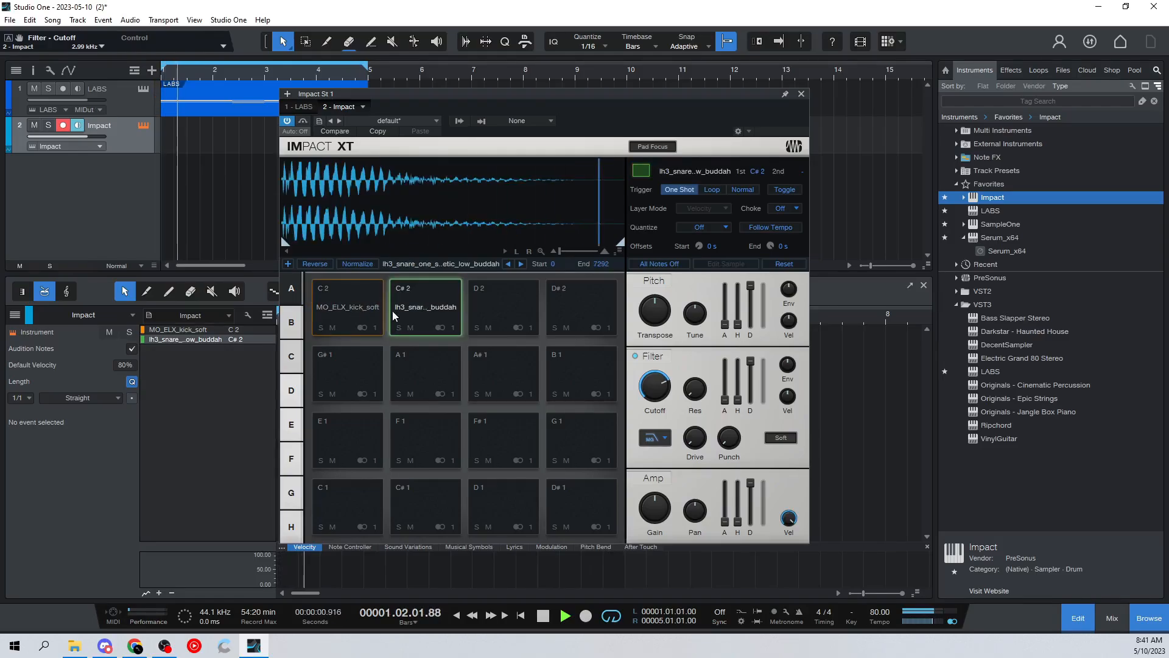
left_click(352, 308)
left_click(425, 308)
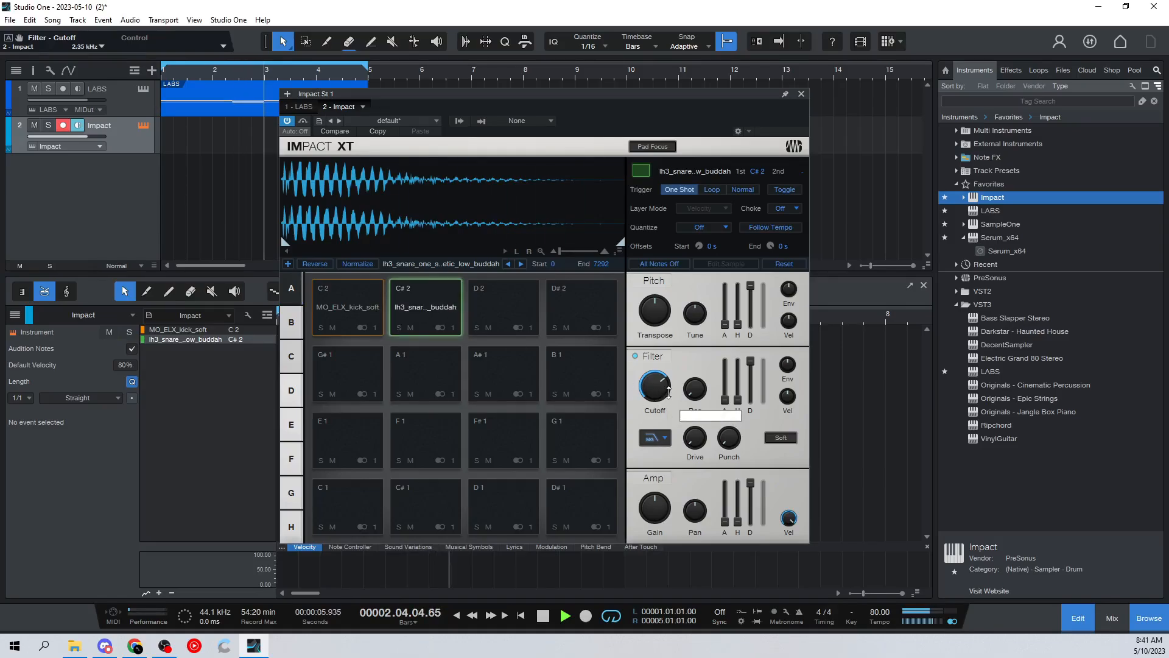
left_click(334, 292)
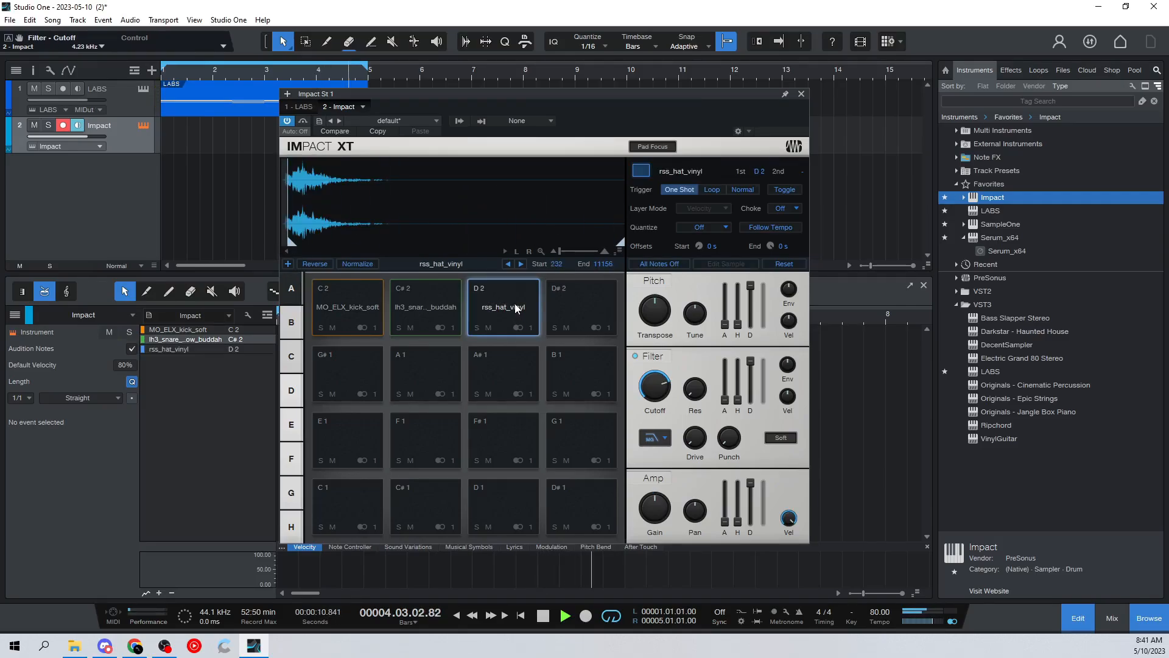
left_click(801, 94)
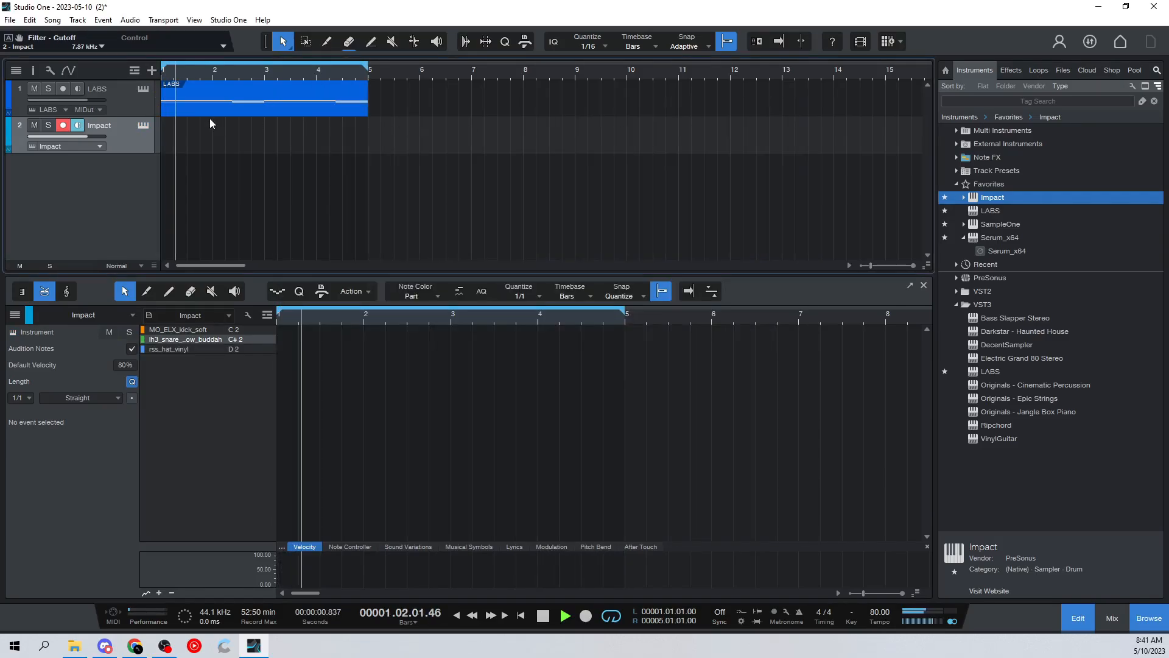
Paint a kick on beat 1 of a four-bar Impact part, and snares on beats 2 and 4 of every bar at 1/8 quantize.
left_click(169, 292)
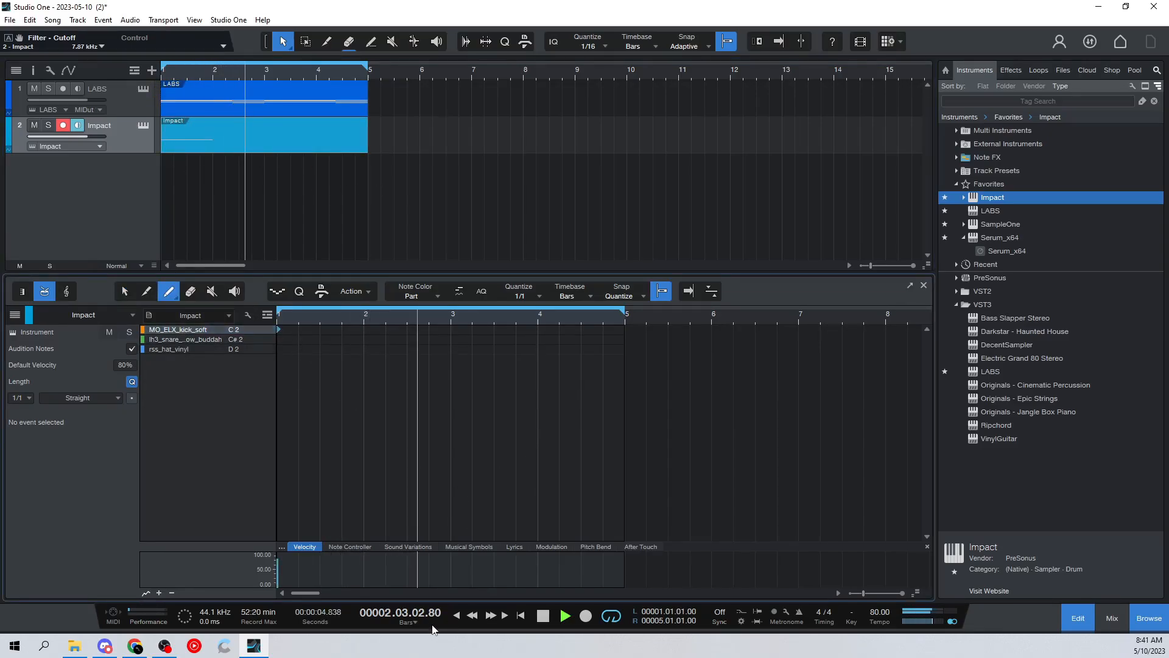
key("f")
left_click(540, 296)
left_click(599, 316)
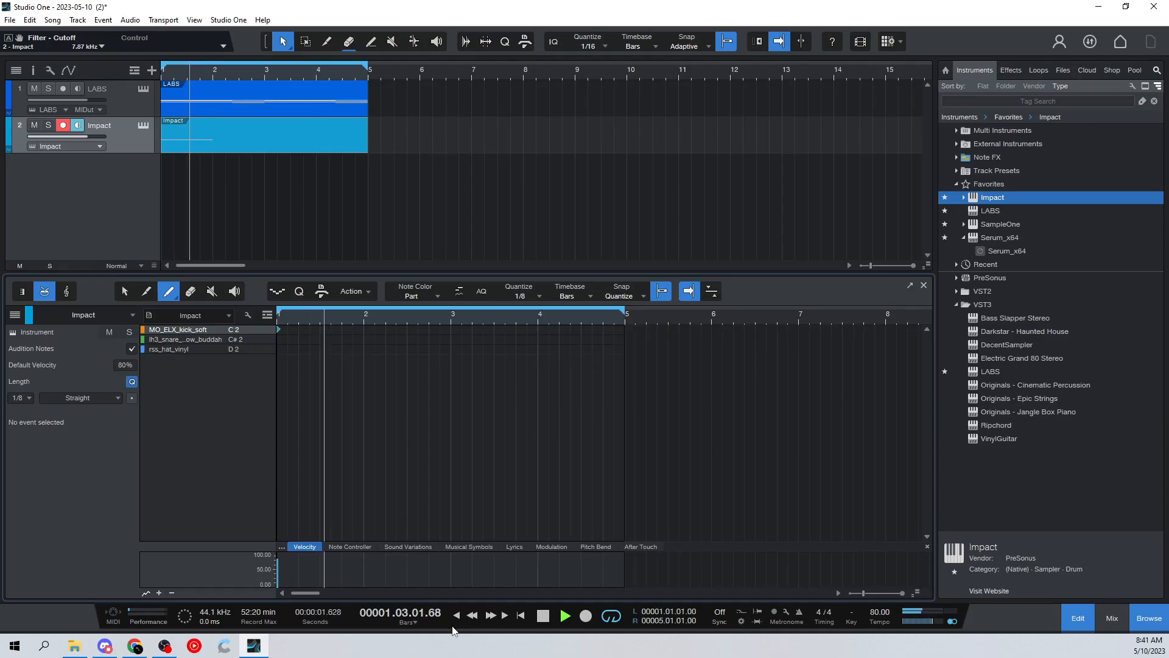
left_click(300, 338)
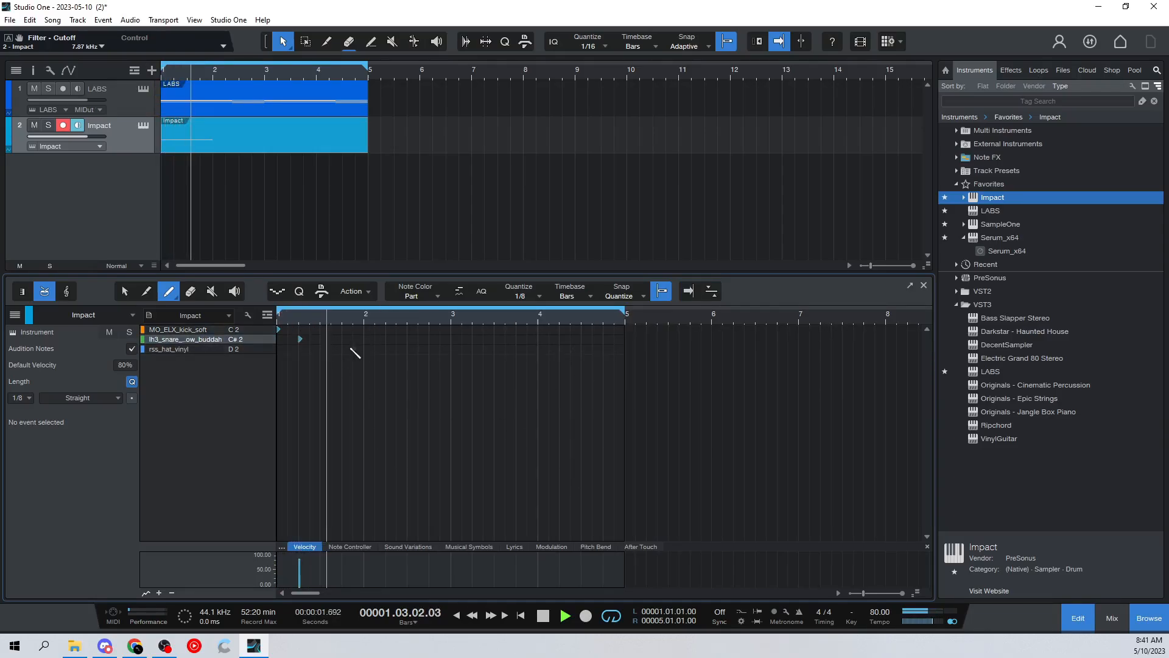
left_click_drag(343, 340, 604, 341)
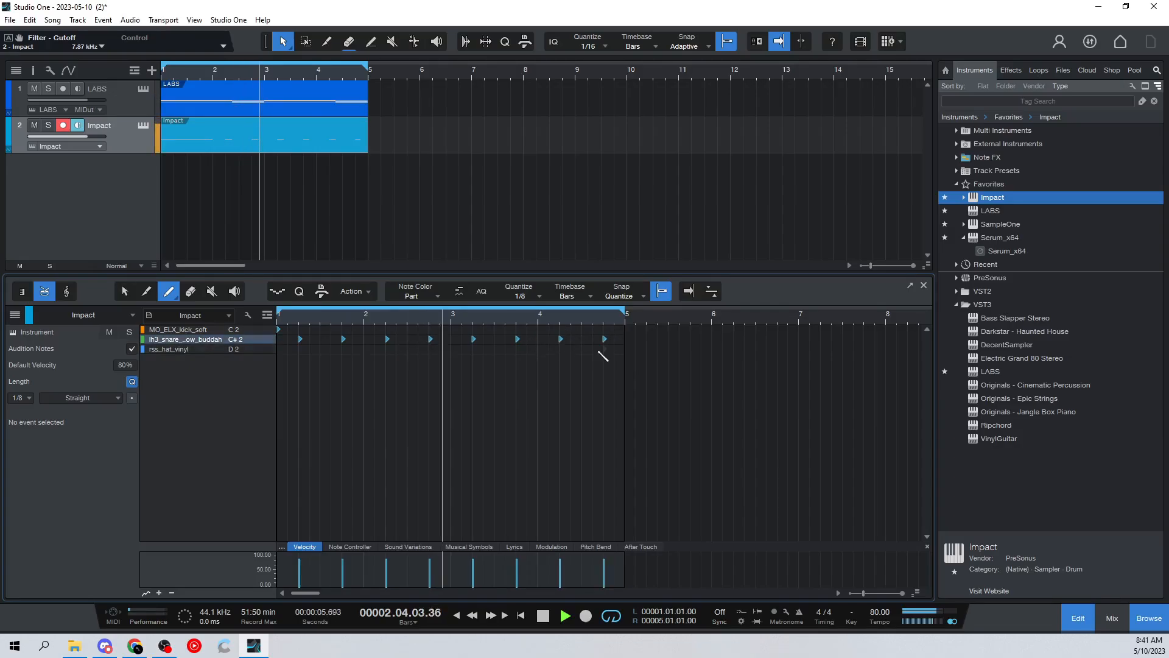
left_click(531, 296)
left_click(566, 322)
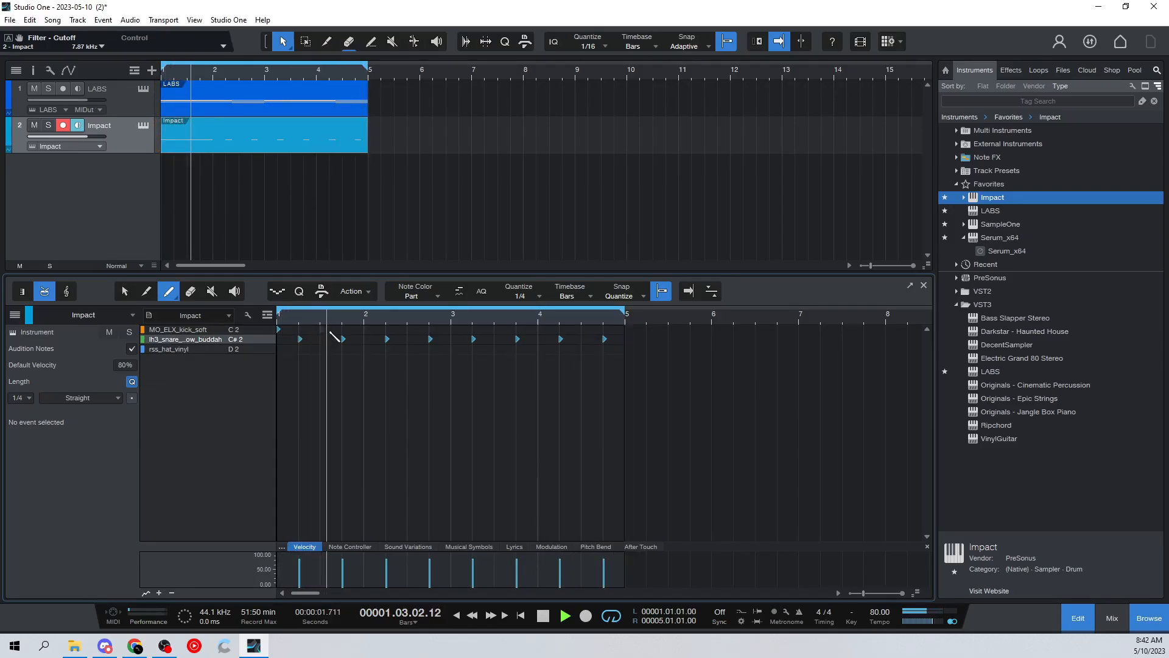
left_click(518, 295)
left_click(601, 317)
Add kicks on the downbeats of bars 2 to 4, the eighth after beat 3 in every bar, and the last eighth of bar 4.
left_click(332, 328)
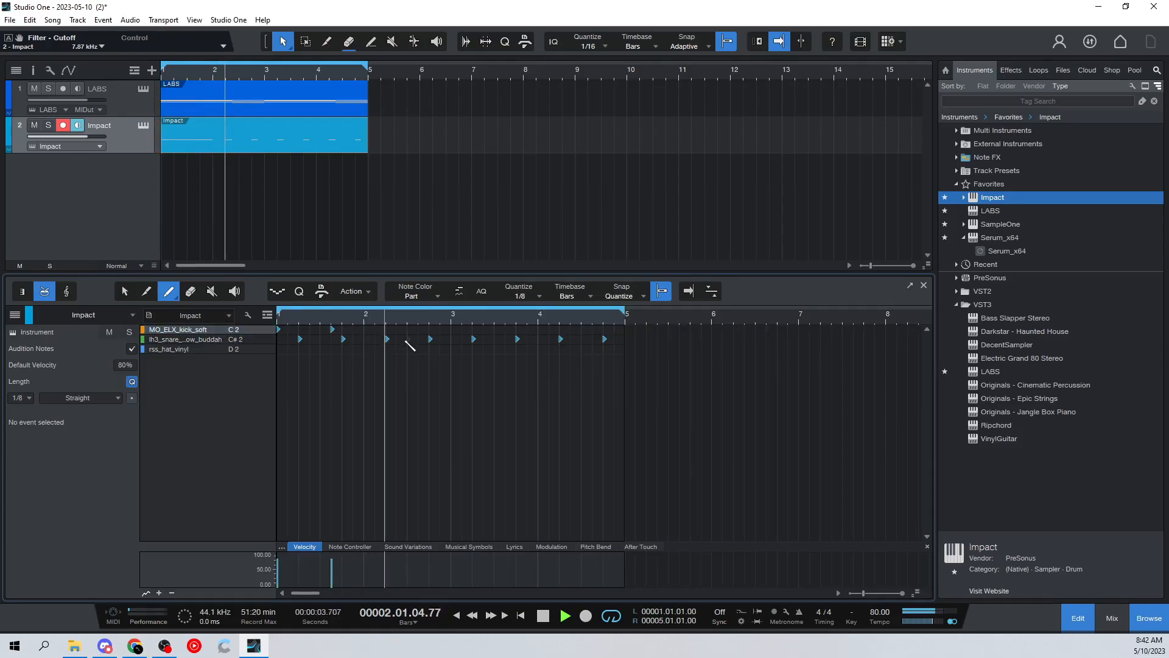
left_click(419, 330)
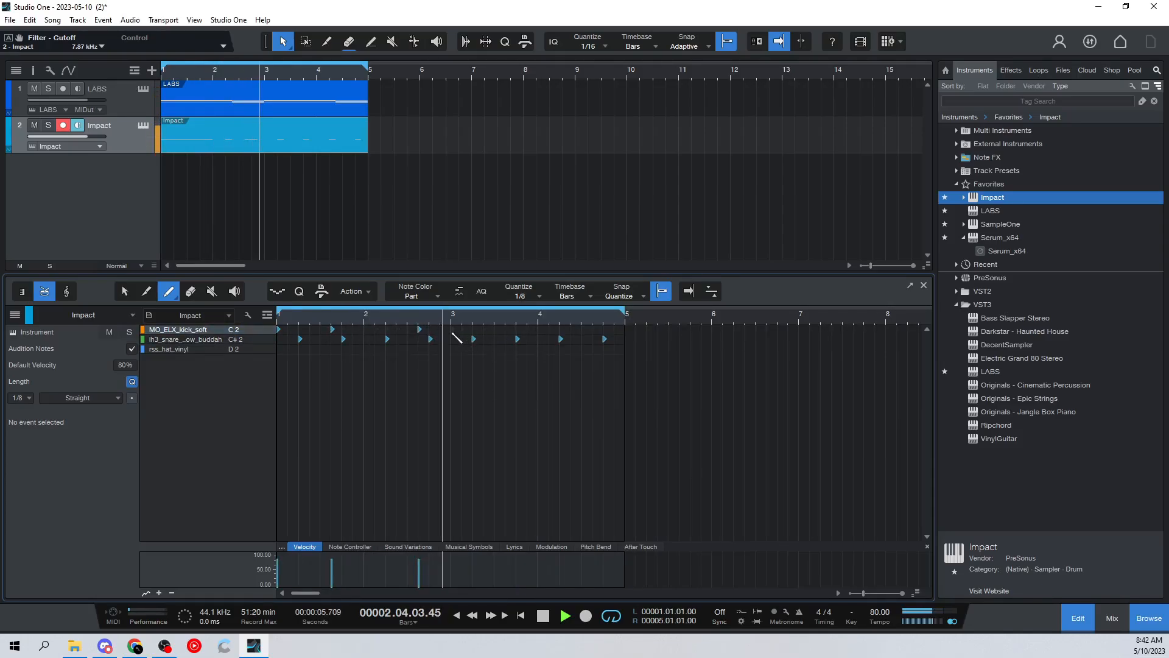
left_click(452, 329)
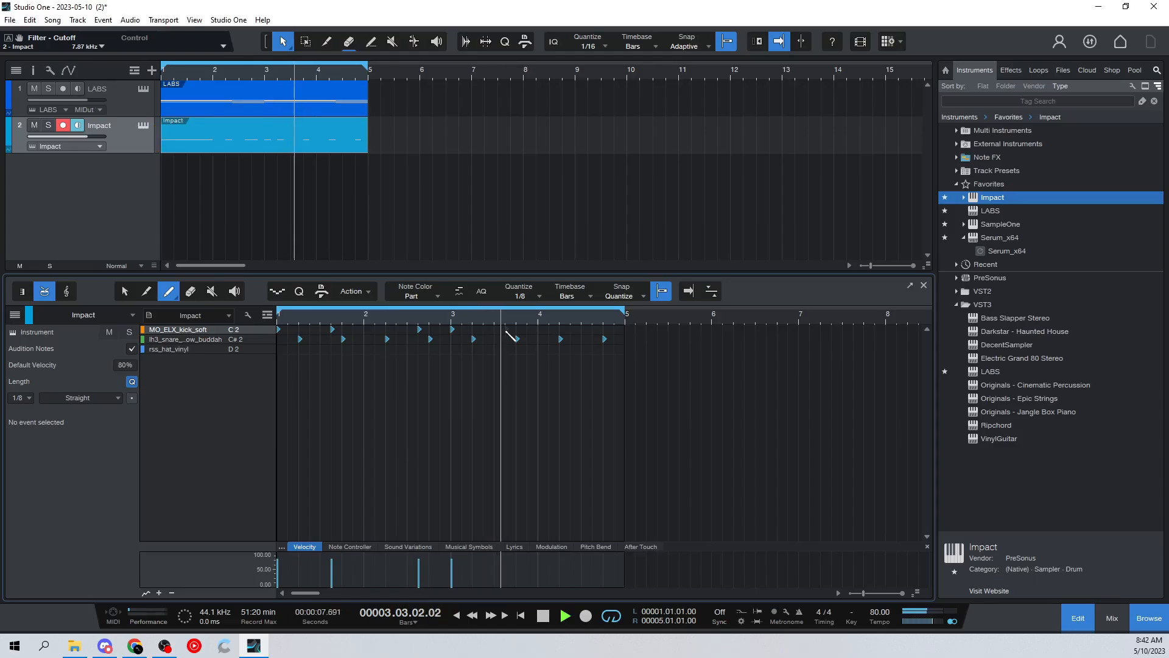
left_click(506, 330)
left_click(539, 329)
left_click(561, 339)
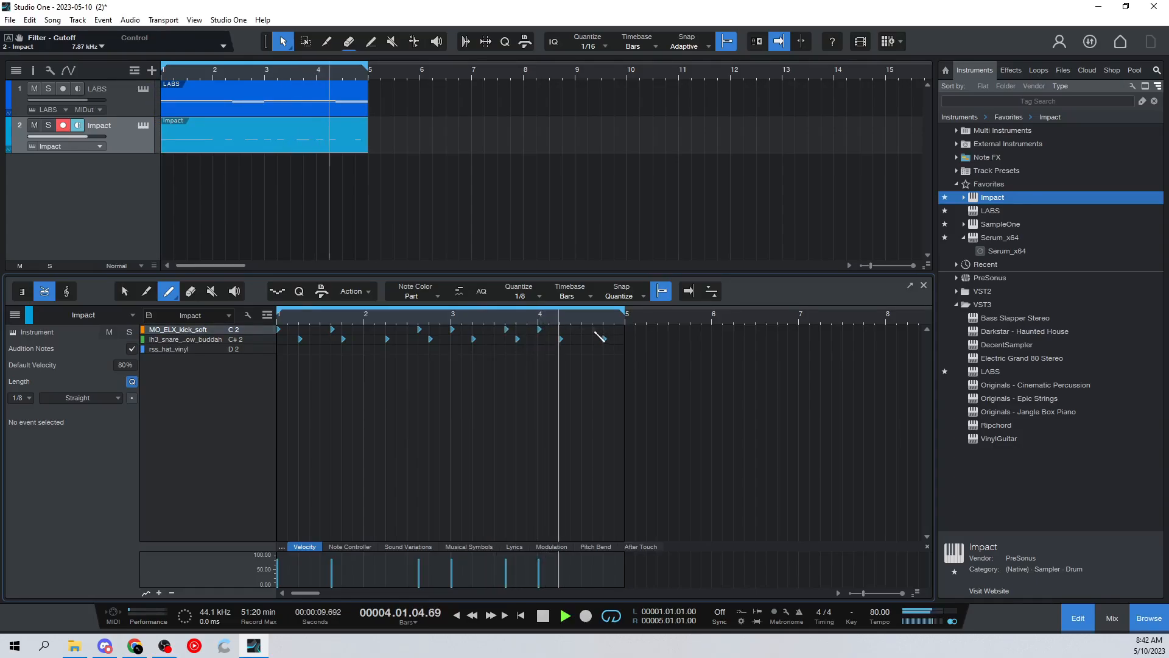
left_click(594, 329)
left_click(365, 329)
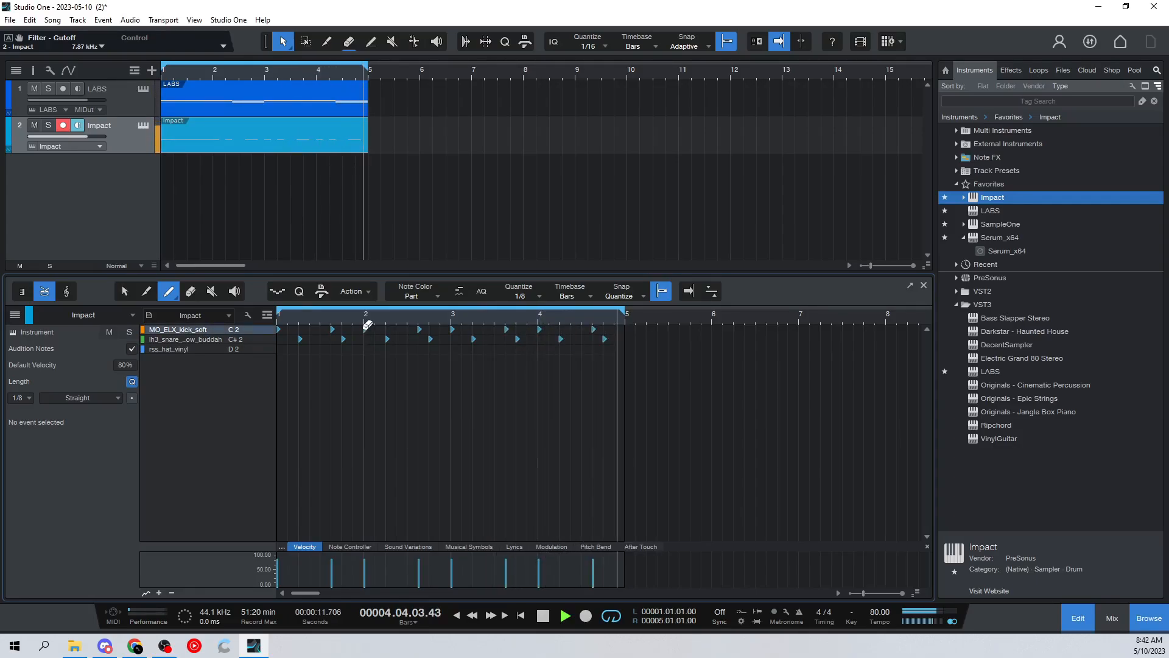
left_click(613, 329)
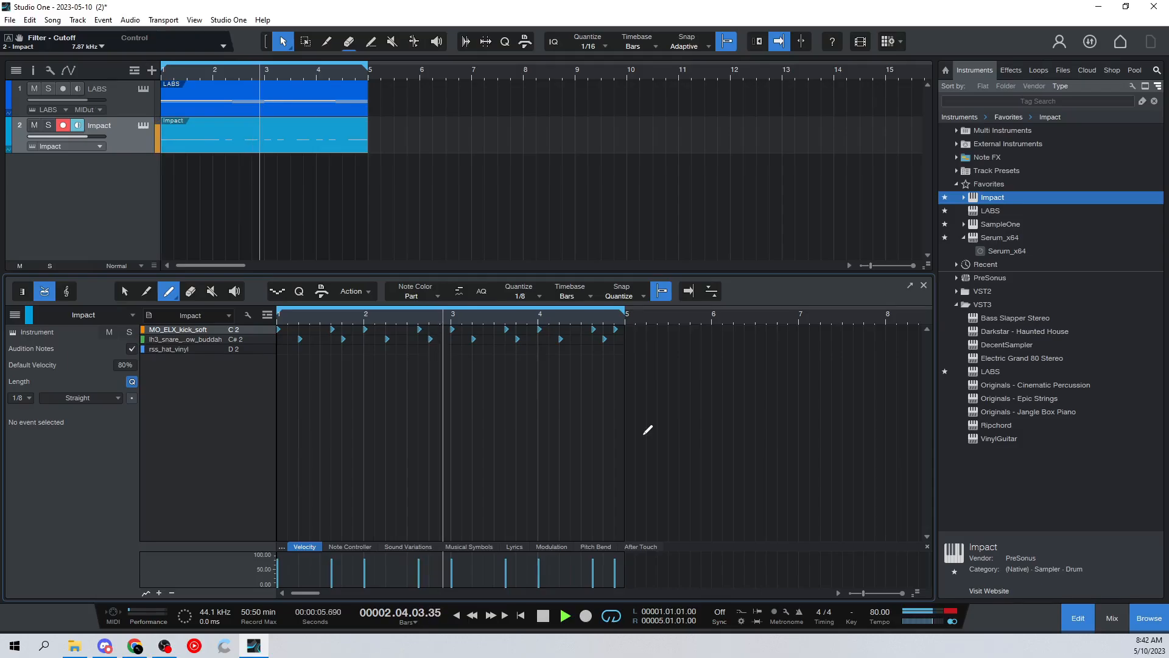
Paint rss_hat_vinyl hits on the four offbeat eighths of bar 1 in the Impact part.
left_click(290, 349)
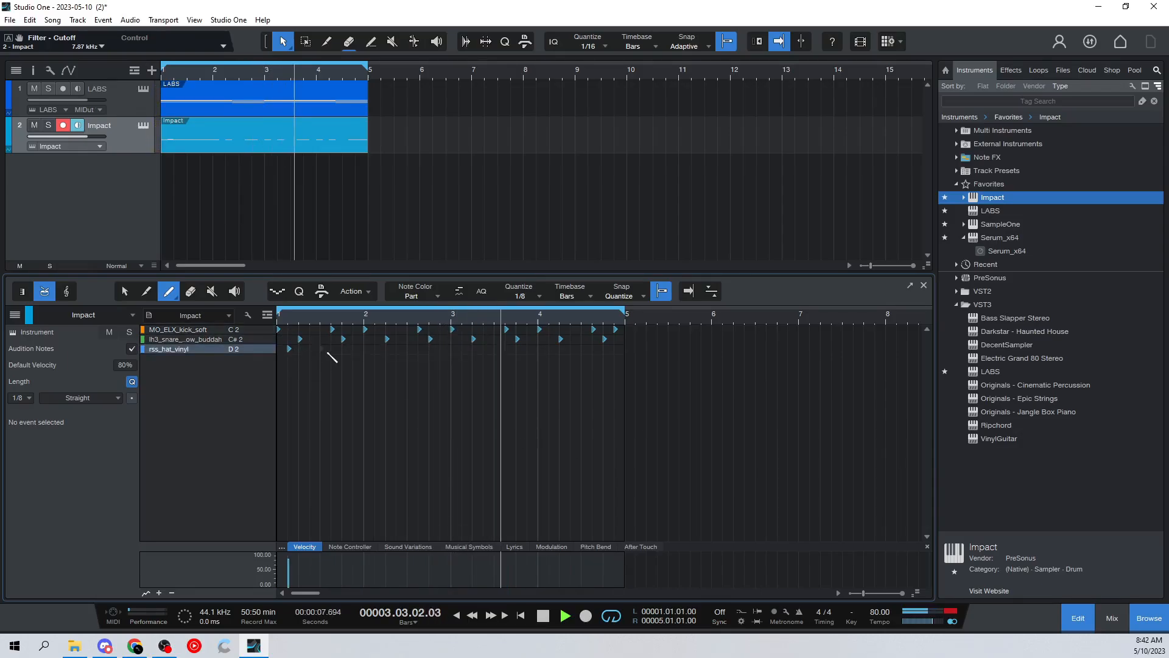
left_click(311, 349)
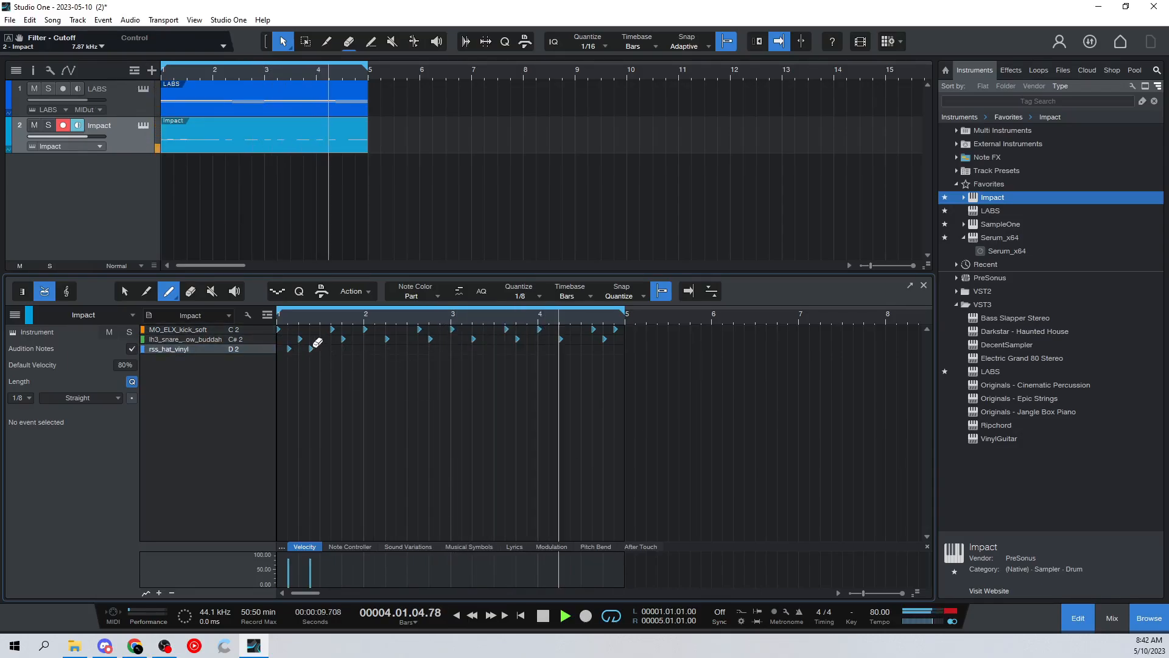
left_click(332, 349)
left_click(355, 349)
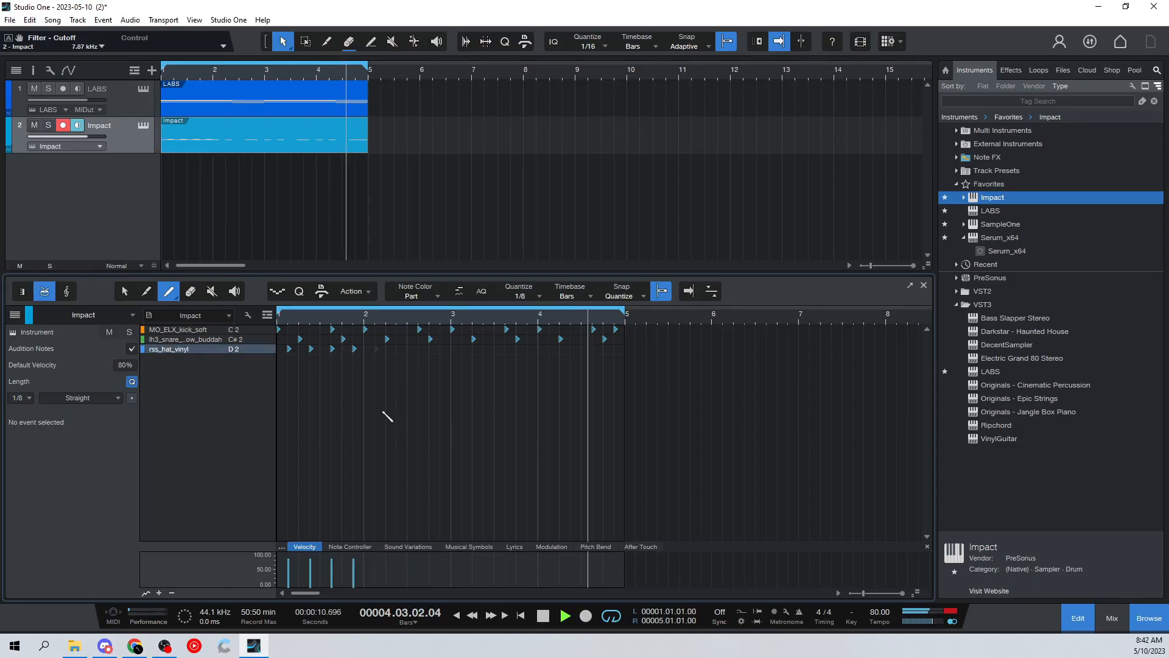
Select the four bar 1 hi-hats and duplicate them through bars 2, 3 and 4.
left_click(127, 294)
left_click_drag(372, 360, 254, 352)
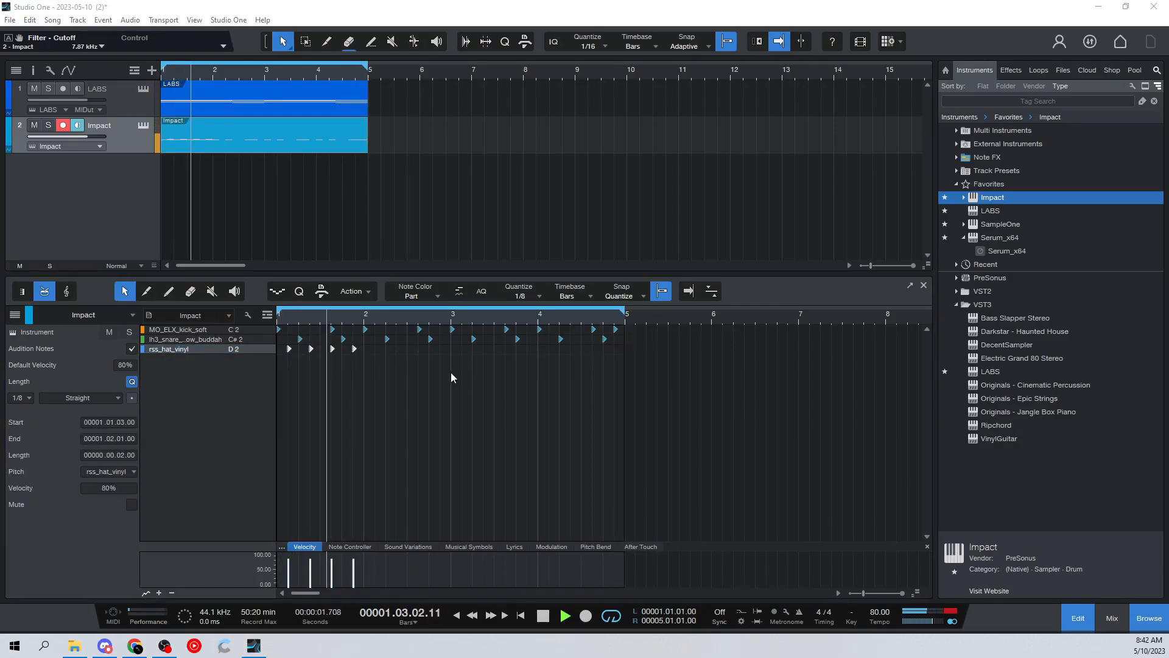
key("d")
key("d")
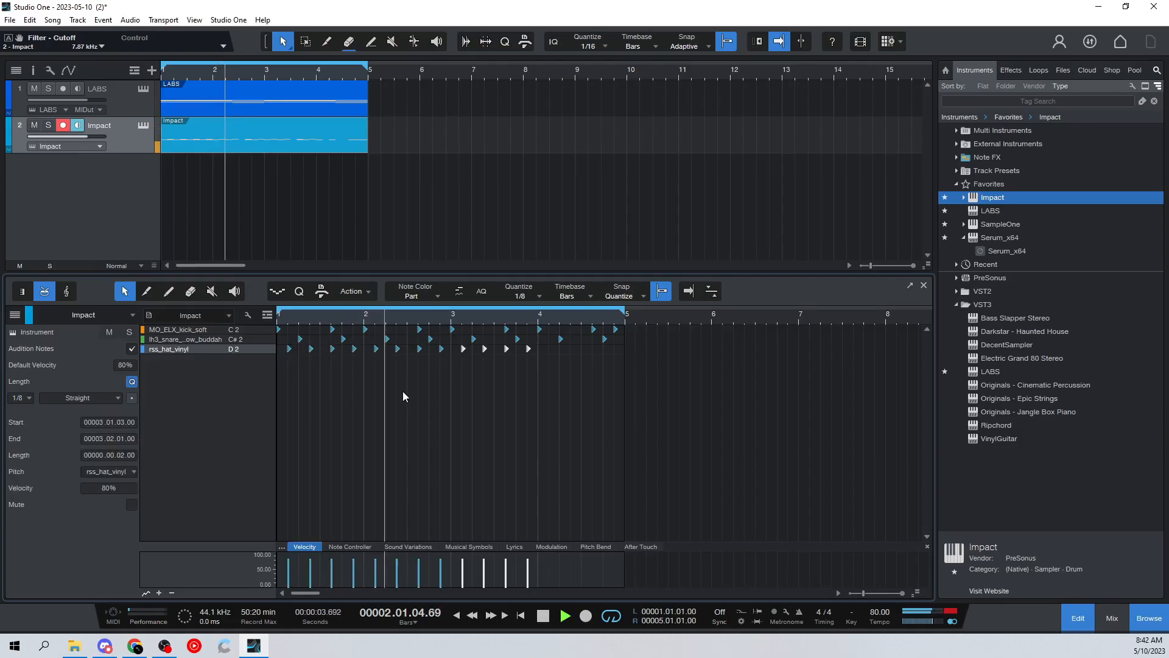
key("d")
Audition OS_TD_Touch_Hat and OS_TD_Run_Hat_Multi on Impact pad D2, and replace them with the OS_RCK headtop hi-hat sample.
left_click(144, 125)
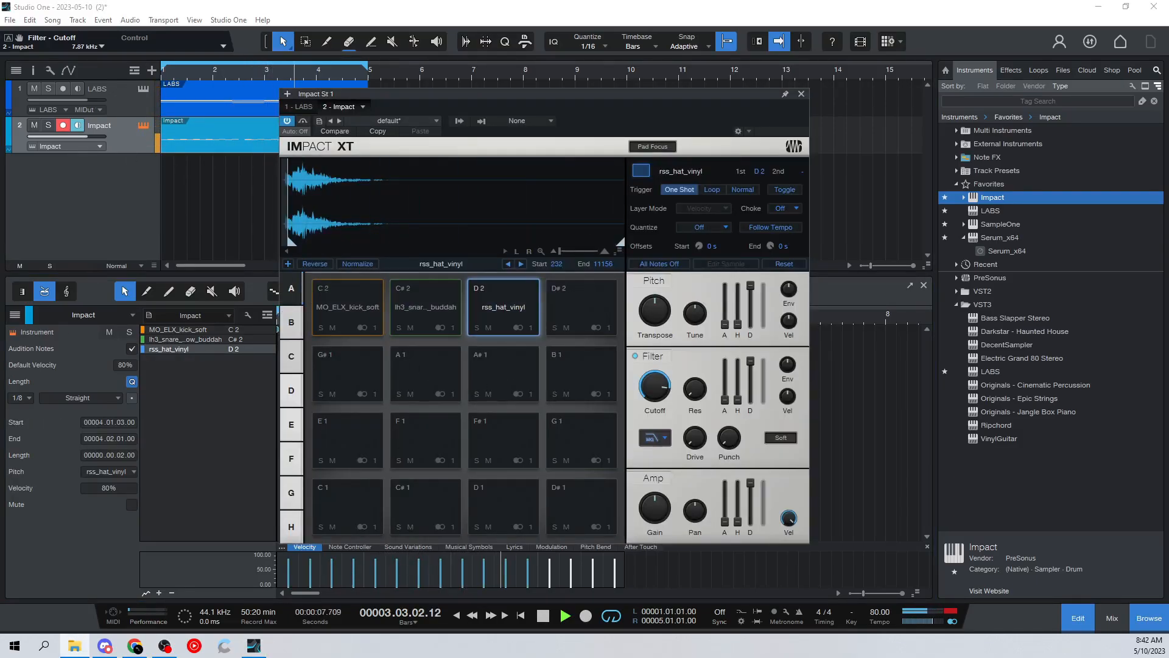
left_click_drag(0, 305, 517, 303)
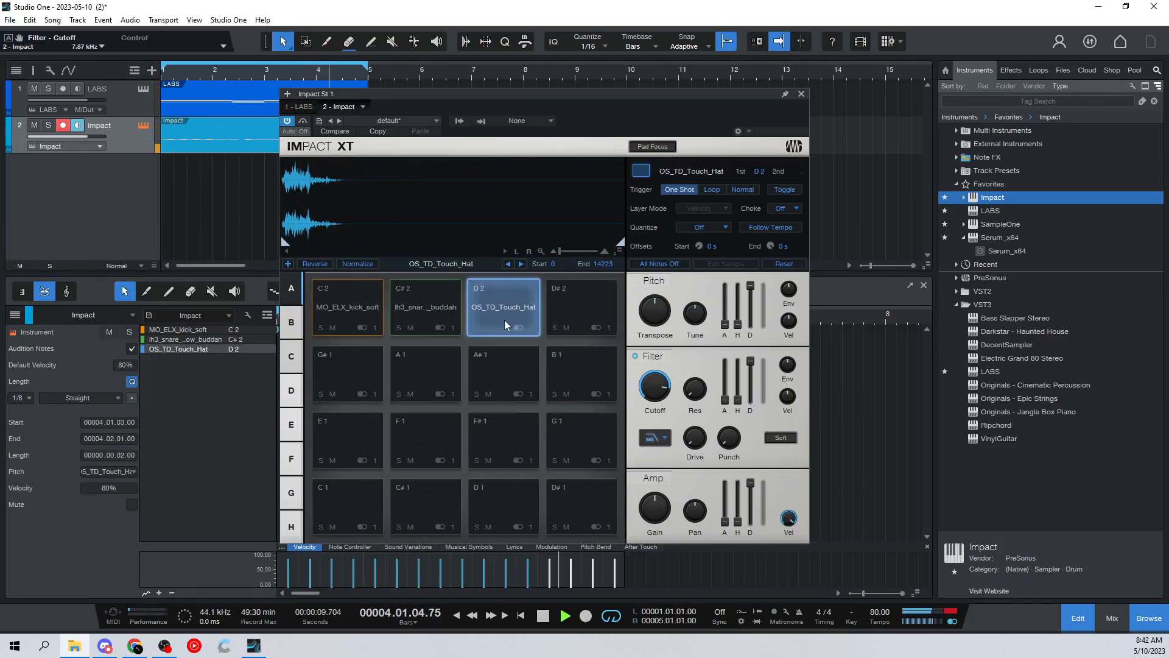
left_click_drag(0, 317, 503, 307)
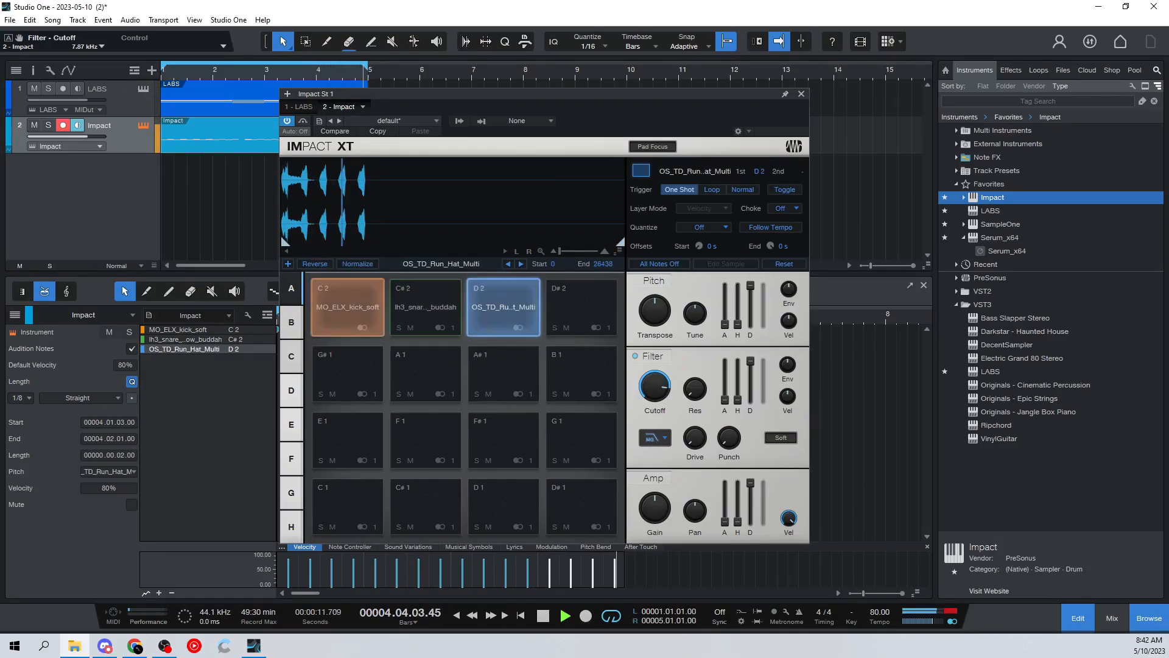
left_click_drag(0, 323, 490, 317)
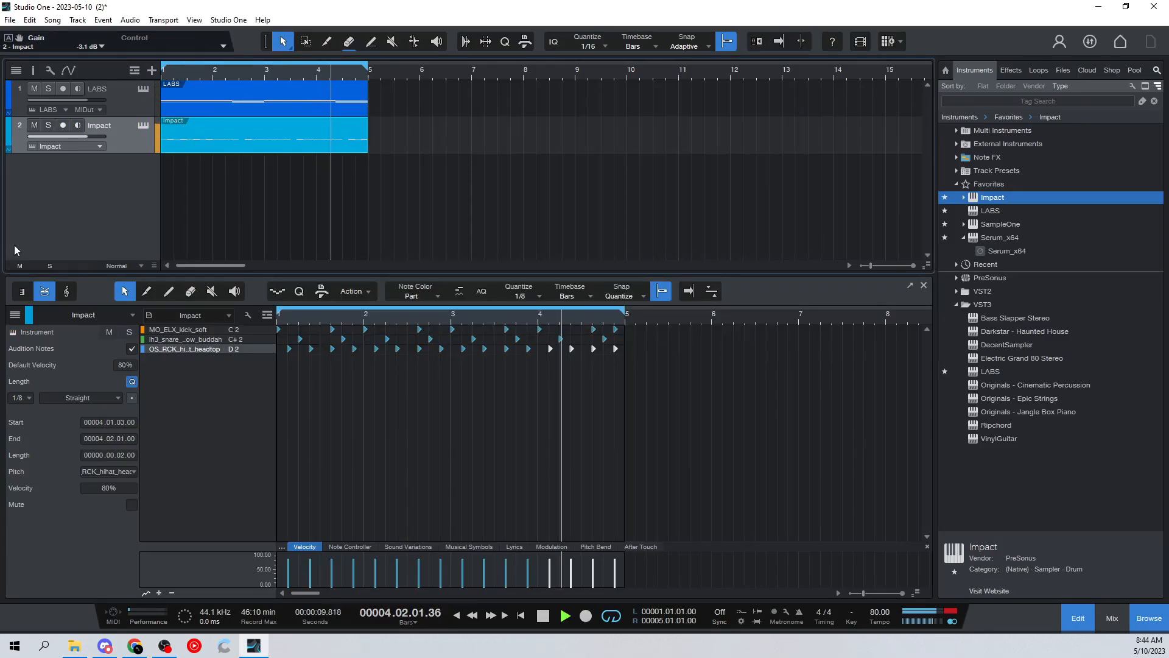
Solo the LABS track, load its Electric Piano: Chorus preset, and raise the dynamics to 19%.
left_click(48, 88)
left_click(143, 89)
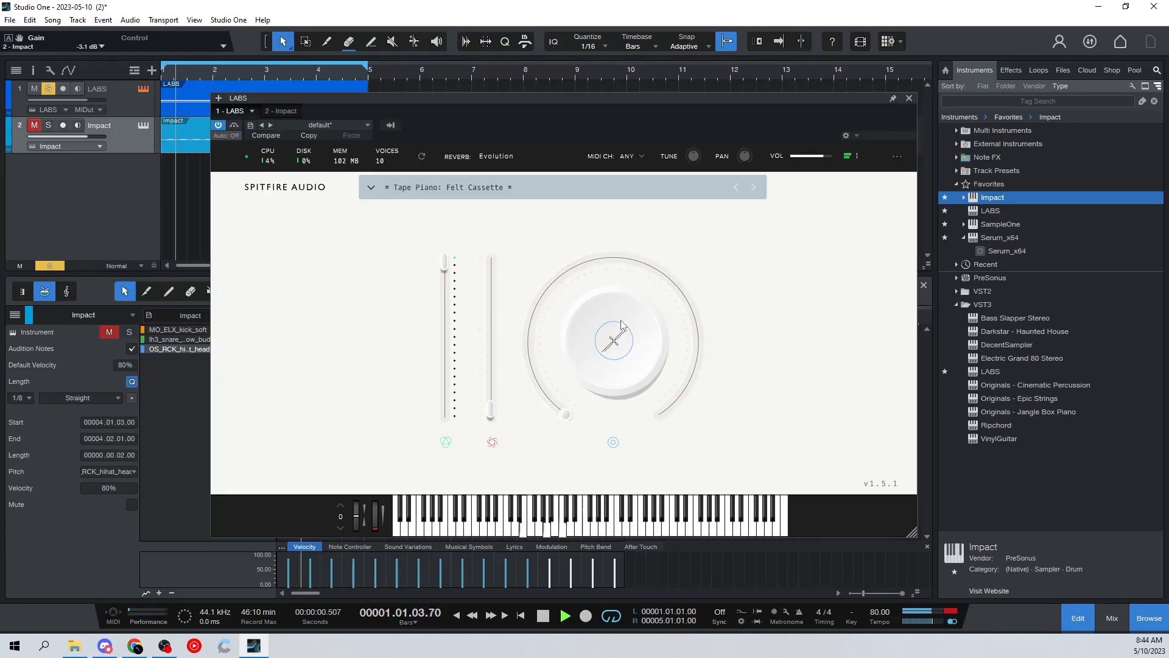
left_click(543, 188)
scroll(562, 273, "up", 10)
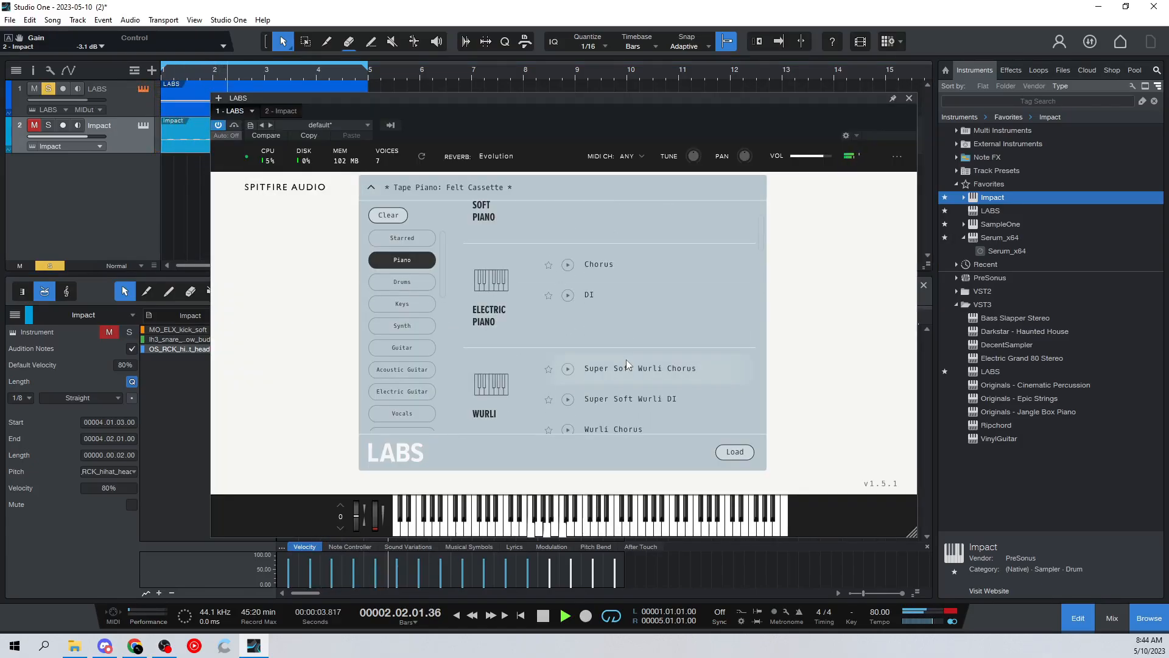
left_click(612, 265)
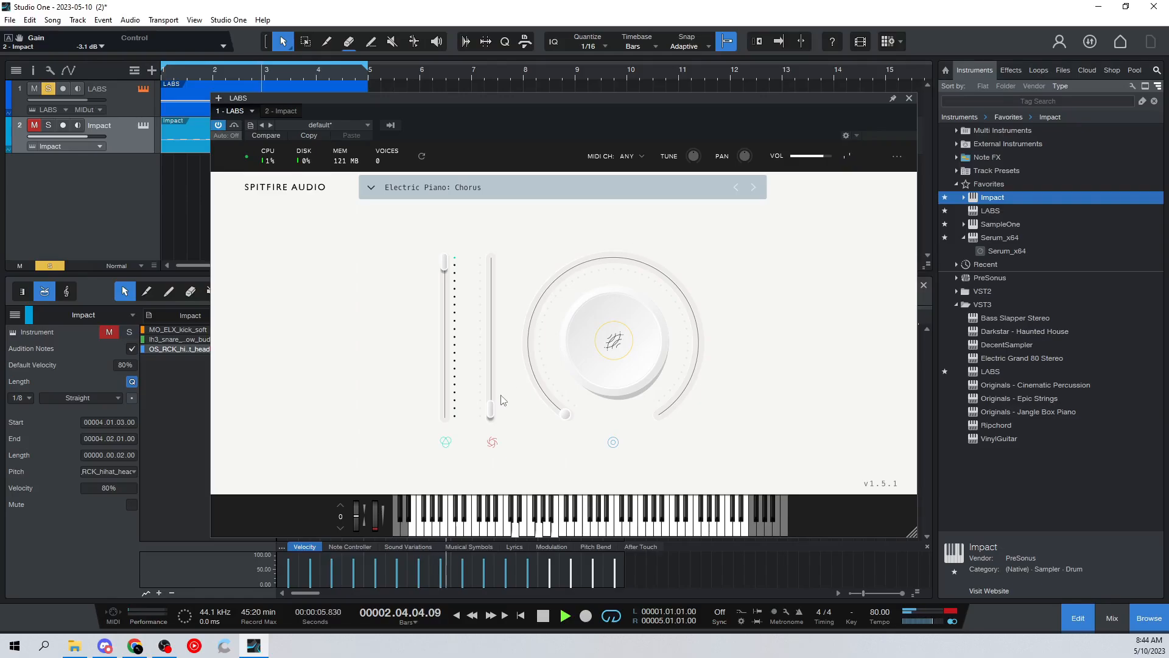
left_click_drag(493, 409, 538, 255)
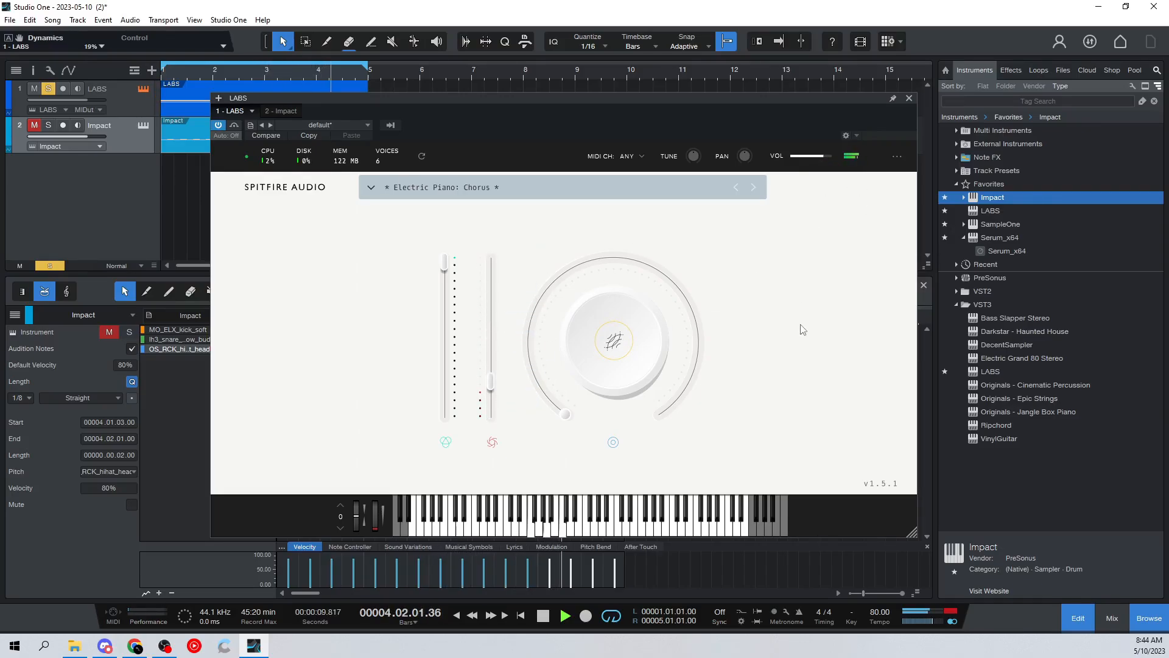
Browse the LABS presets and the effects library for another way to shape the chord sound.
left_click(512, 186)
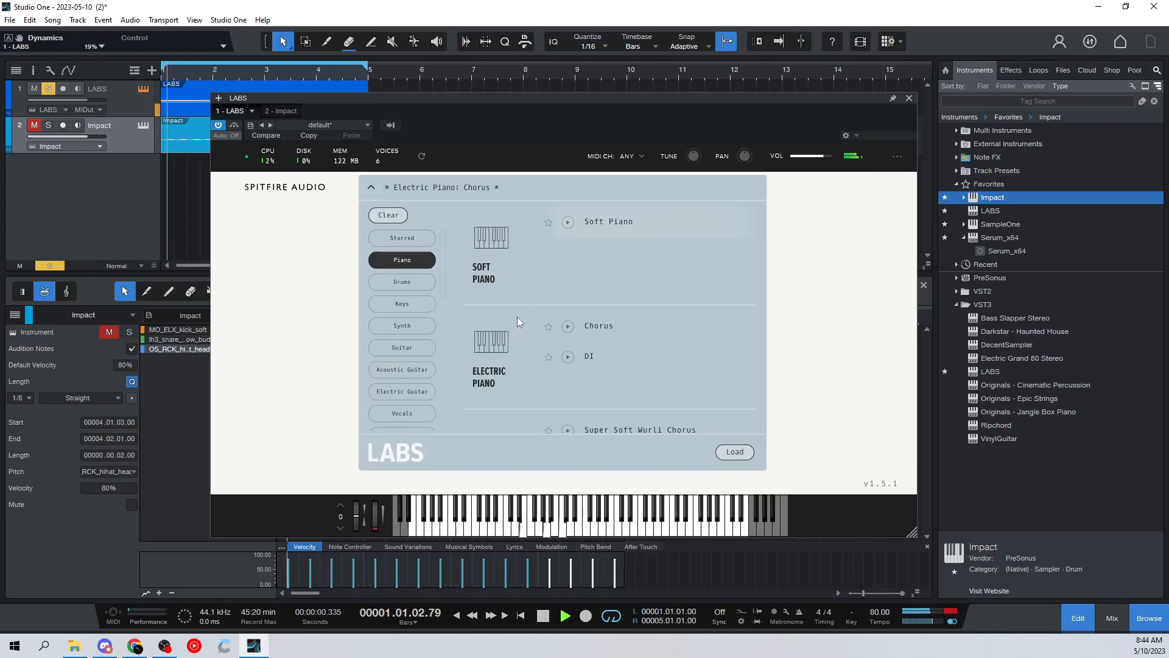
left_click(402, 265)
scroll(407, 353, "down", 4)
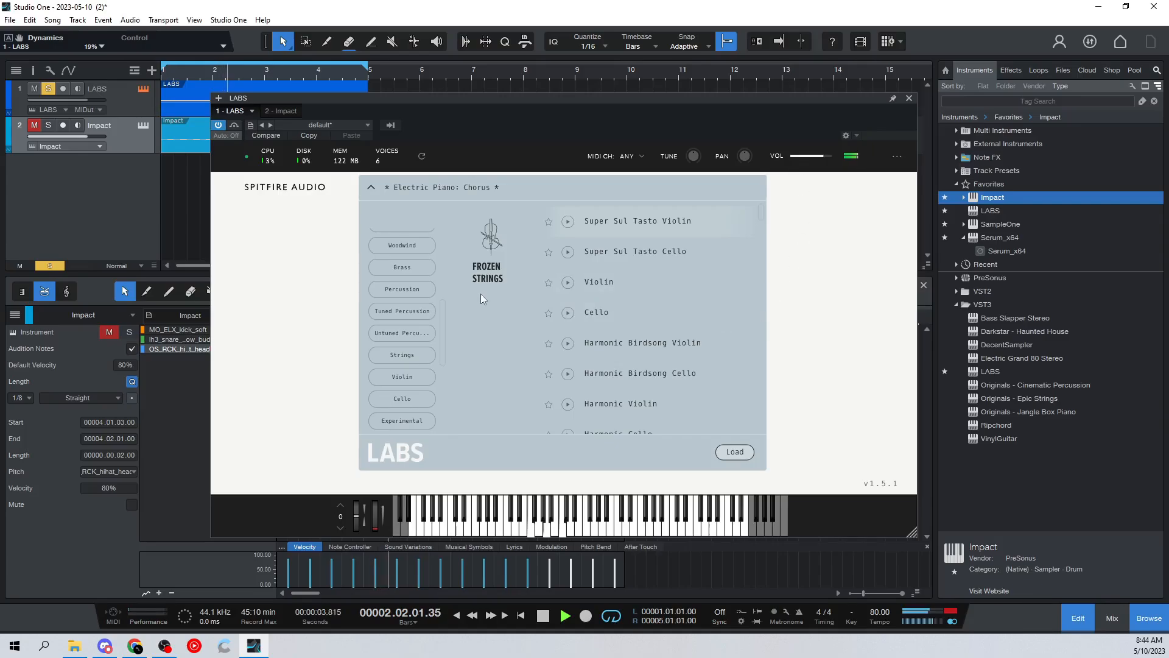
left_click(908, 99)
left_click(1003, 70)
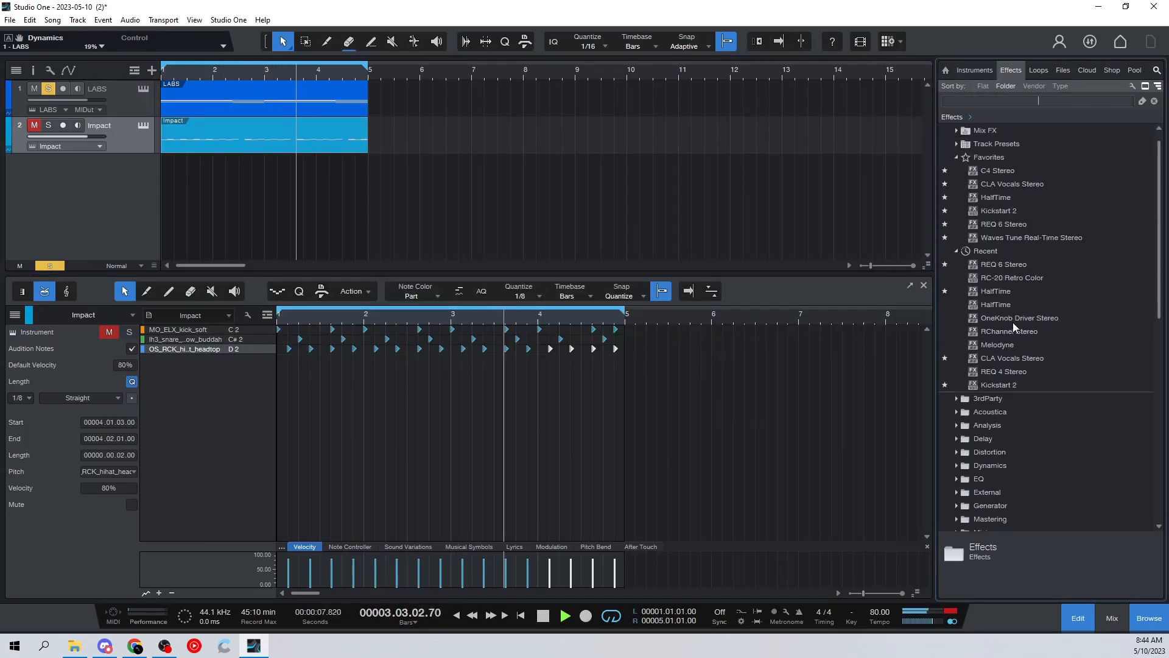
scroll(1013, 323, "down", 15)
Stop playback and replace the LABS instrument on track 1 with Serum_x64.
left_click(981, 69)
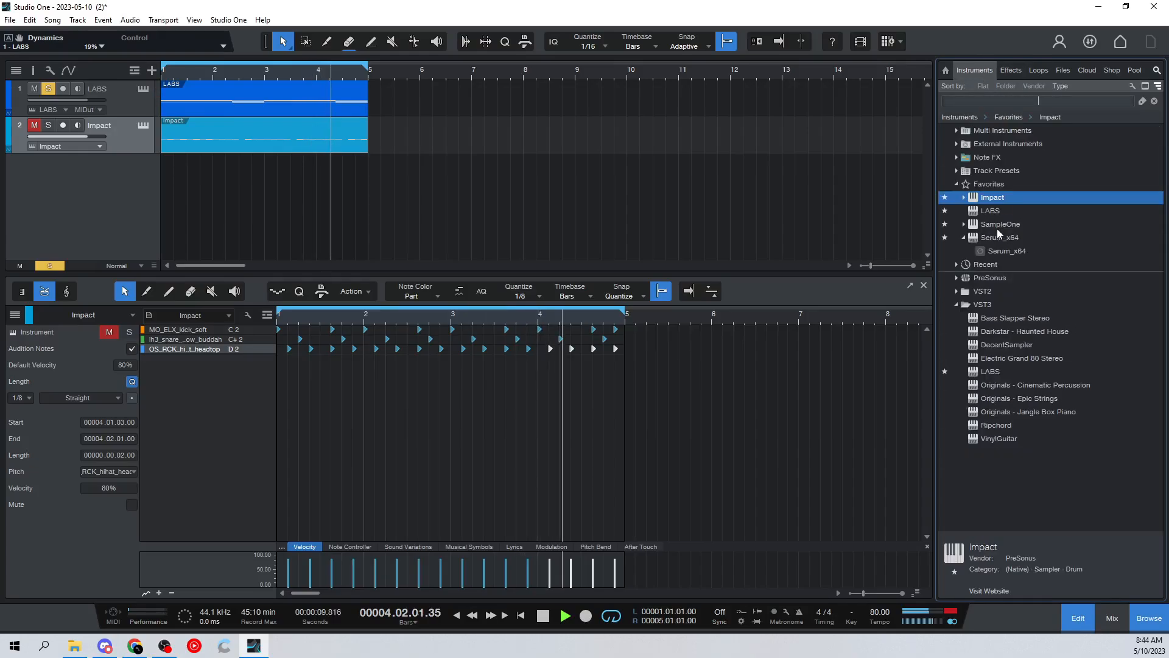
key("space")
left_click_drag(1011, 242, 91, 97)
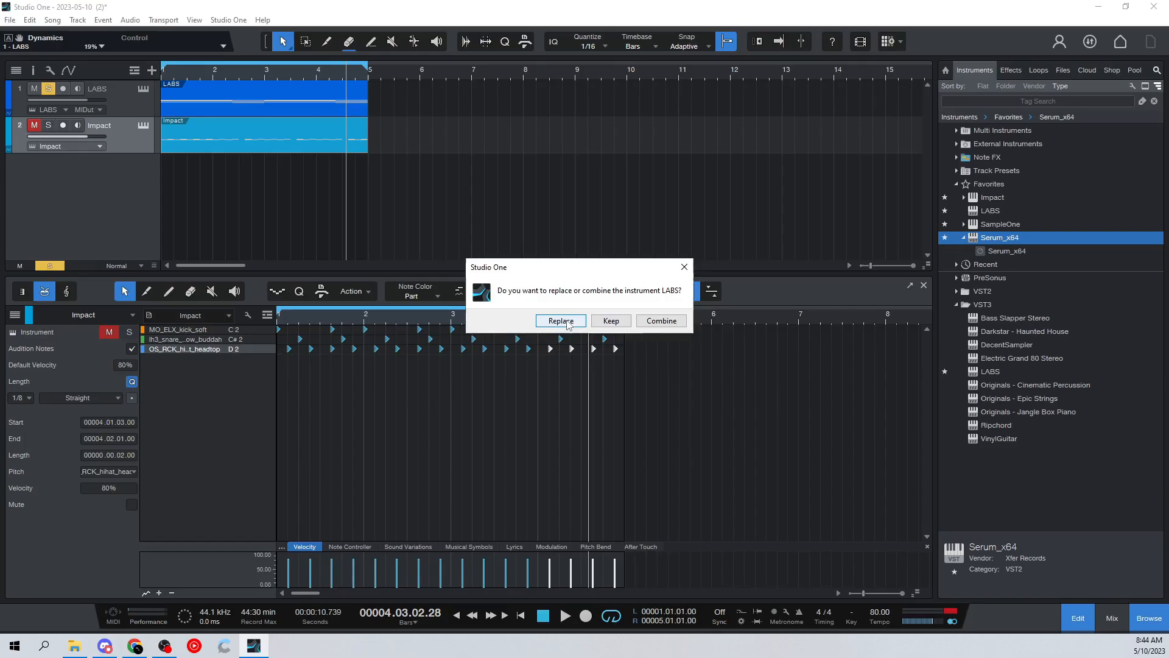
left_click(561, 320)
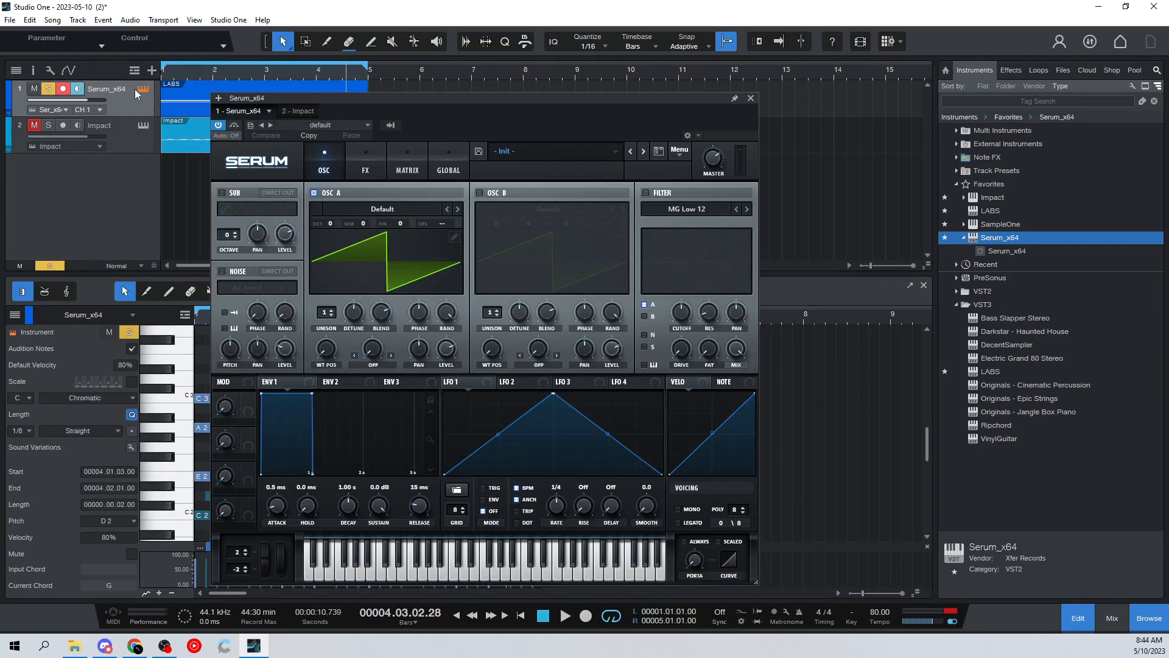
Load the ELS_Keys_Dreamer preset in Serum and play the chords from the start of the song.
left_click_drag(496, 102, 640, 73)
left_click(664, 122)
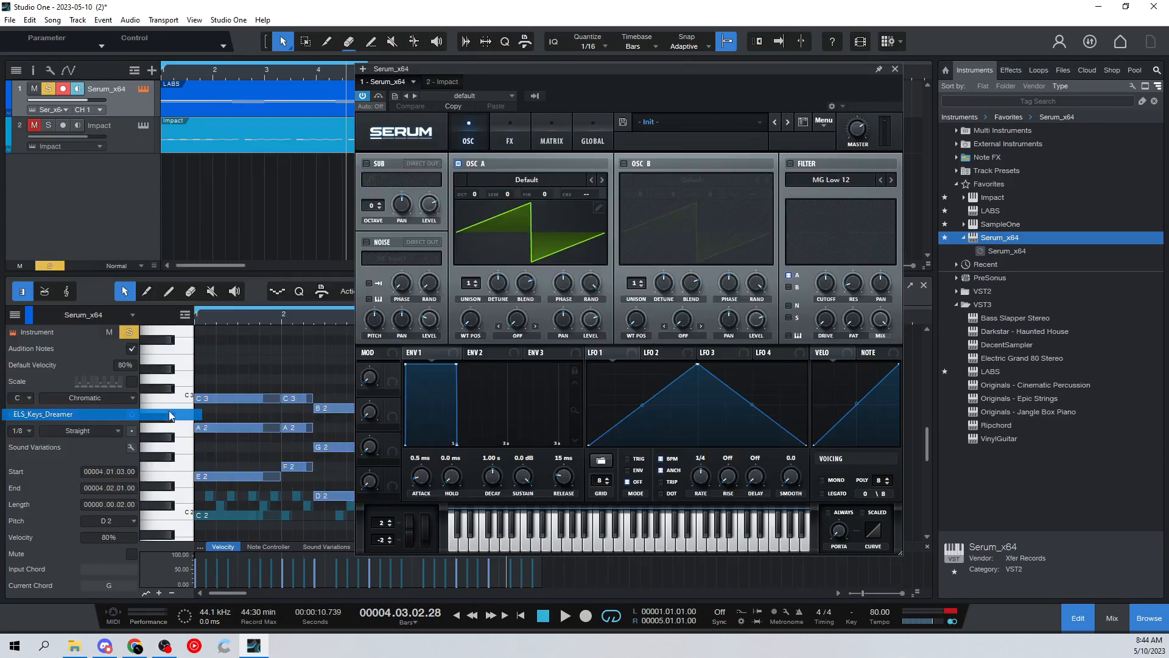
left_click(169, 413)
left_click(457, 615)
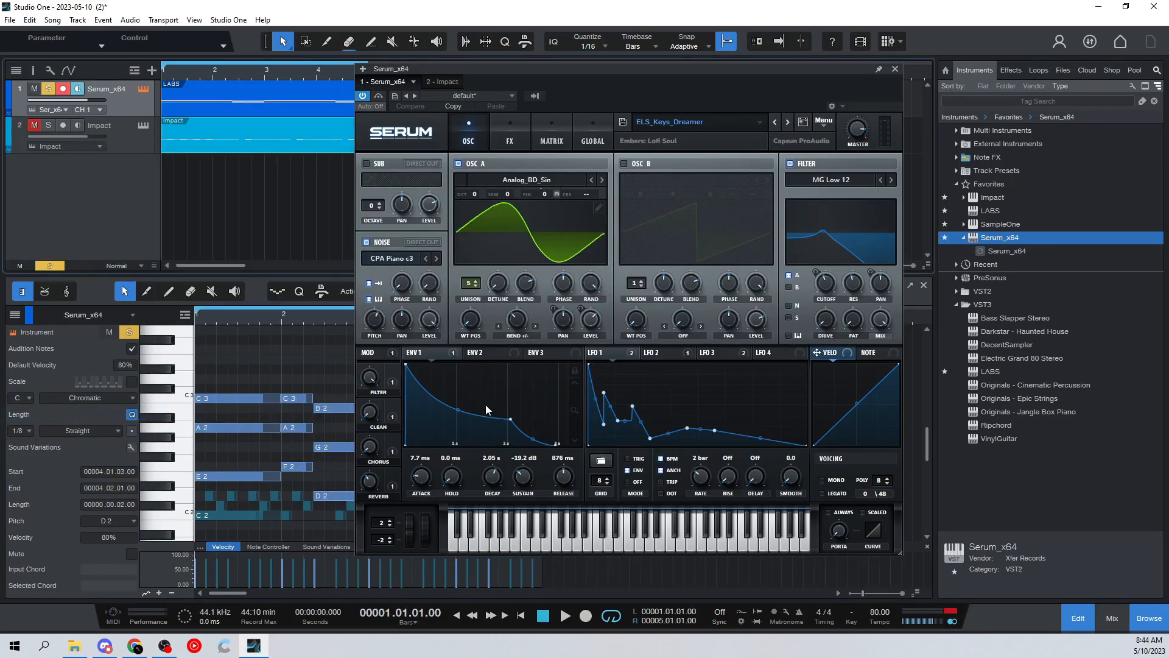
key("space")
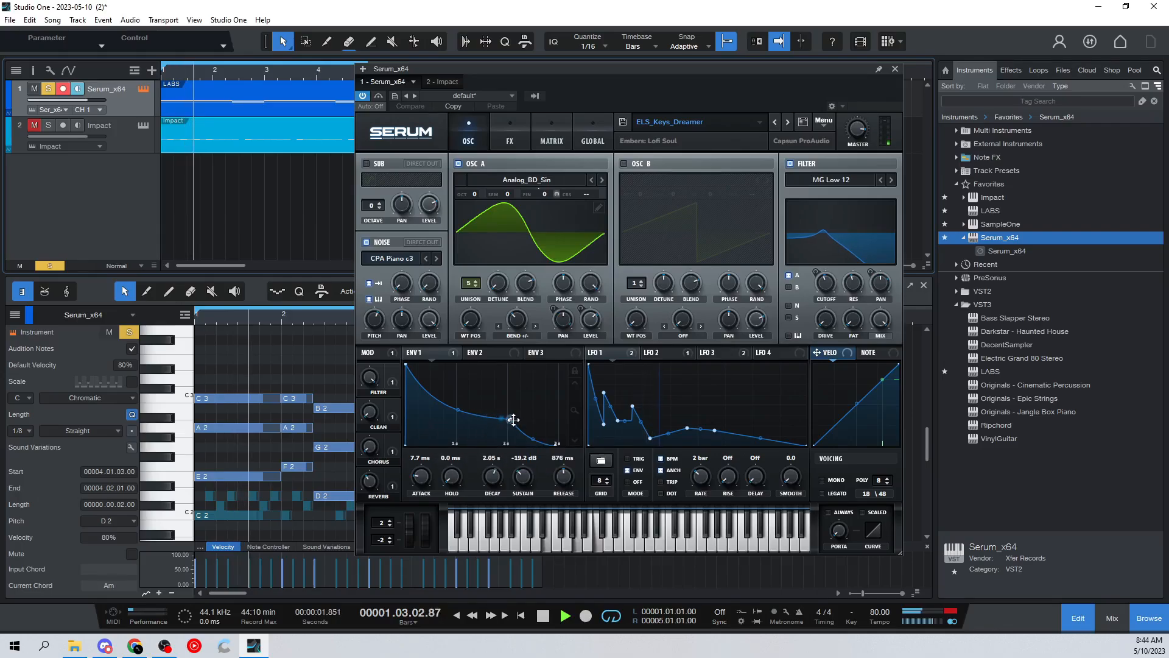
Set Serum's filter to MG Low 24 with a cutoff of about 131 Hz, and route all sound sources through it.
right_click(825, 279)
left_click(845, 317)
left_click_drag(826, 283, 828, 291)
left_click(829, 179)
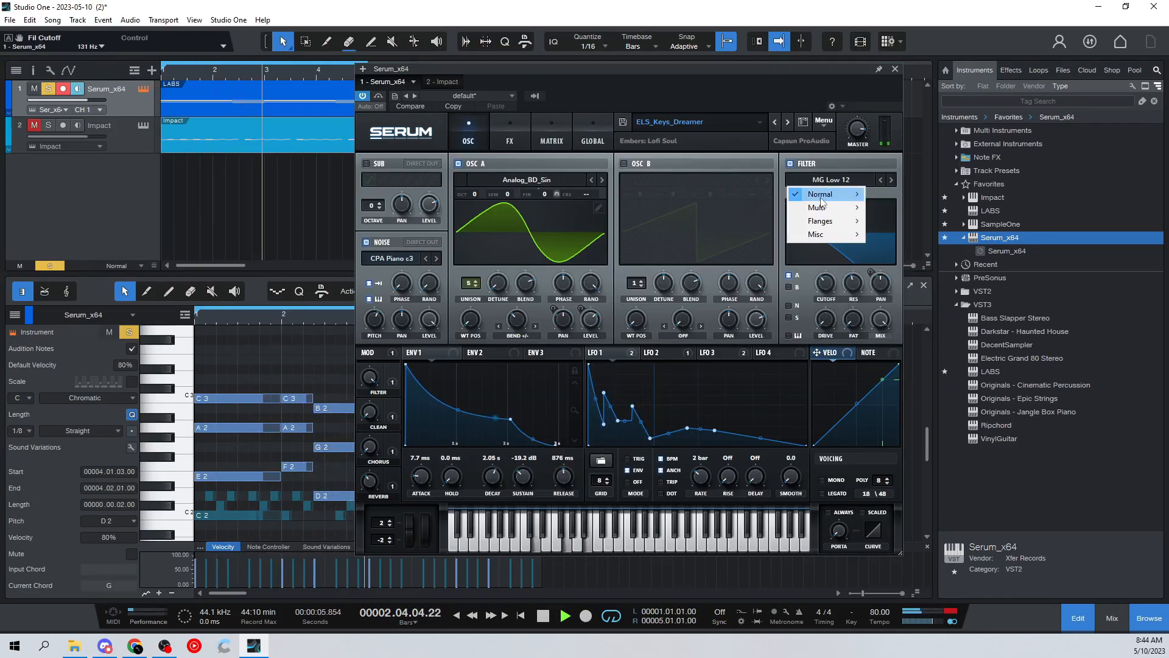
mouse_move(822, 196)
left_click(895, 233)
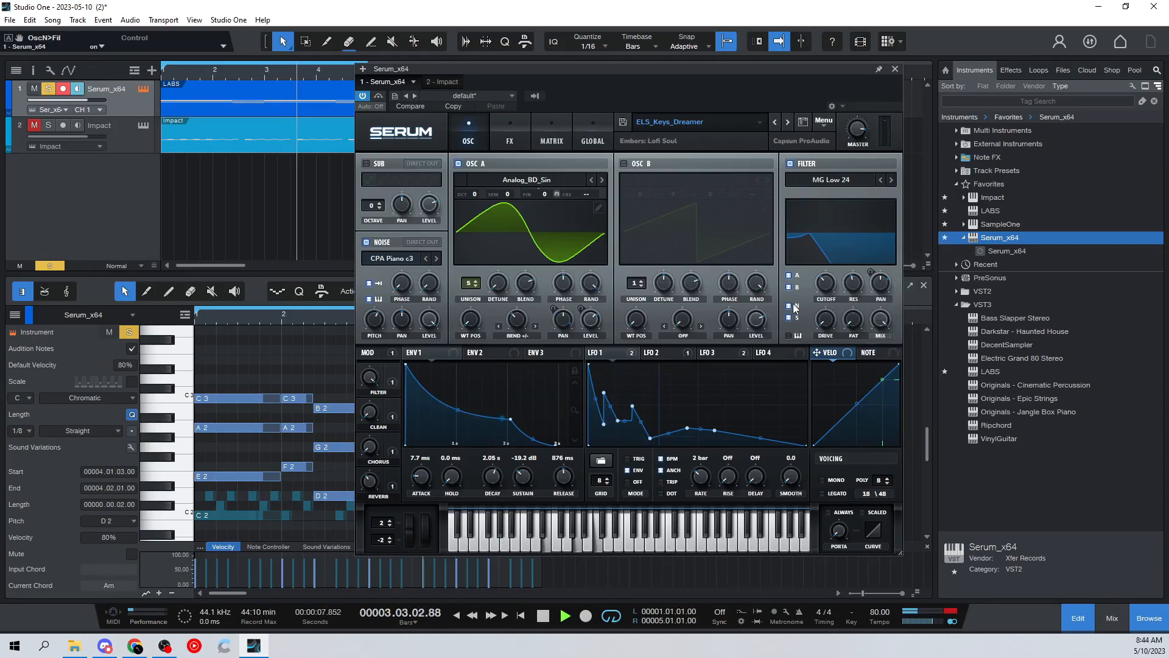
Remove the modulation from Serum's filter pan and raise the filter cutoff to 488 Hz.
right_click(878, 281)
left_click(902, 318)
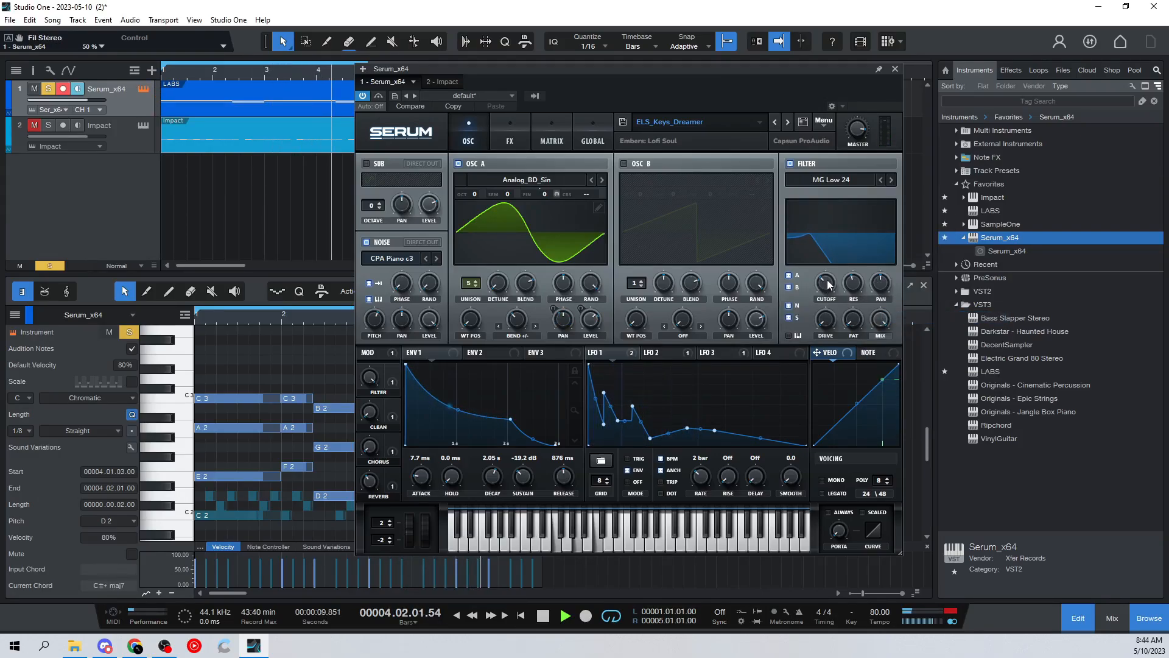
left_click_drag(828, 285, 831, 266)
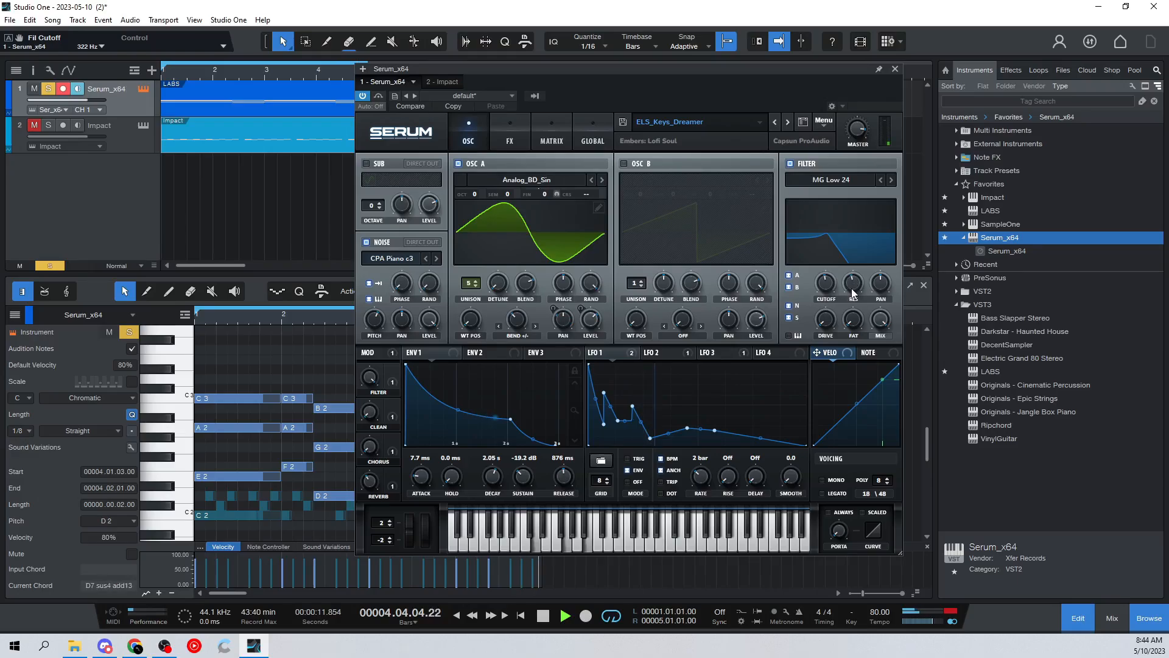
left_click_drag(827, 286, 831, 279)
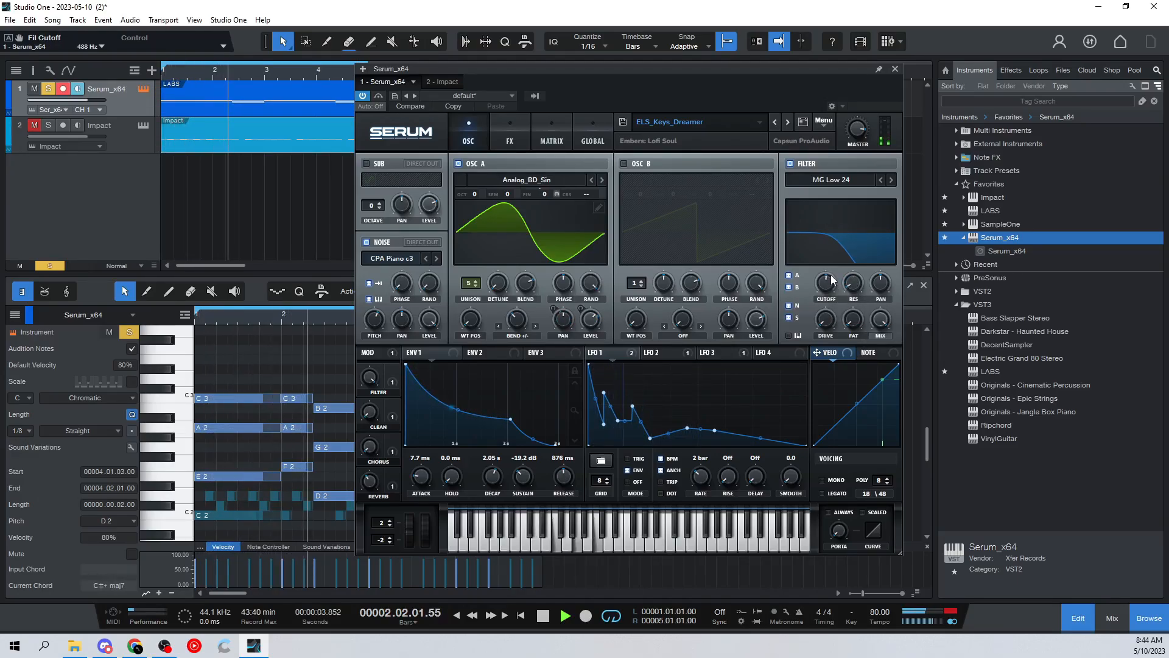
Unsolo the keys track, lower Serum's filter cutoff to 345 Hz against the drums, and close the instrument window.
left_click(48, 89)
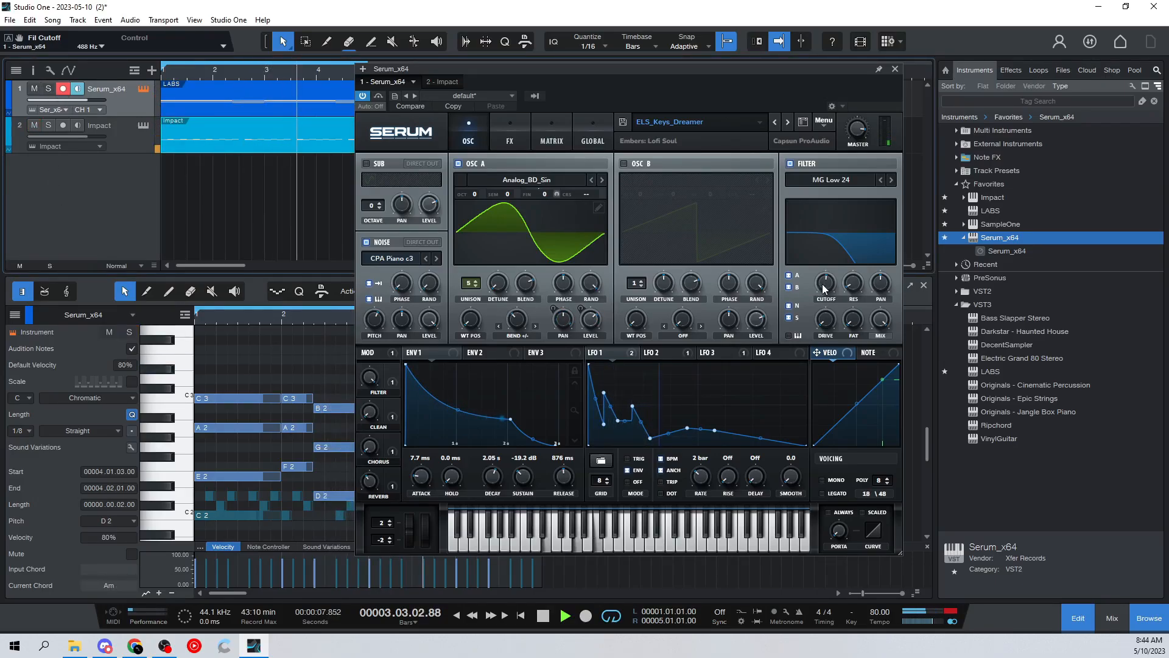
left_click_drag(824, 290, 824, 299)
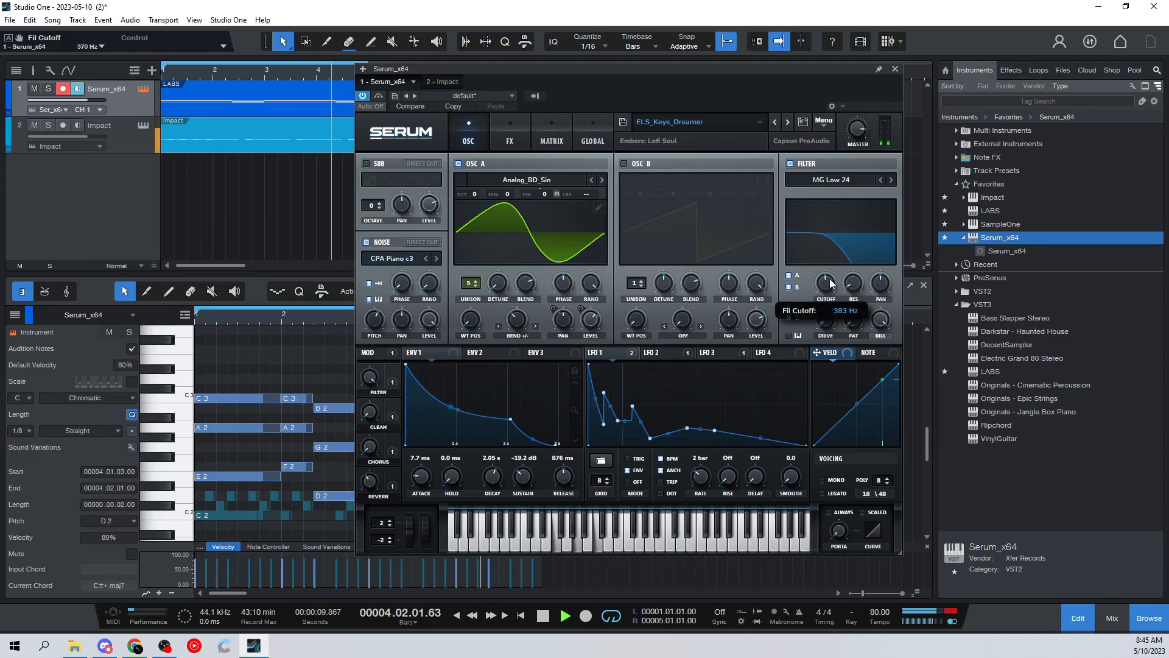
left_click(895, 69)
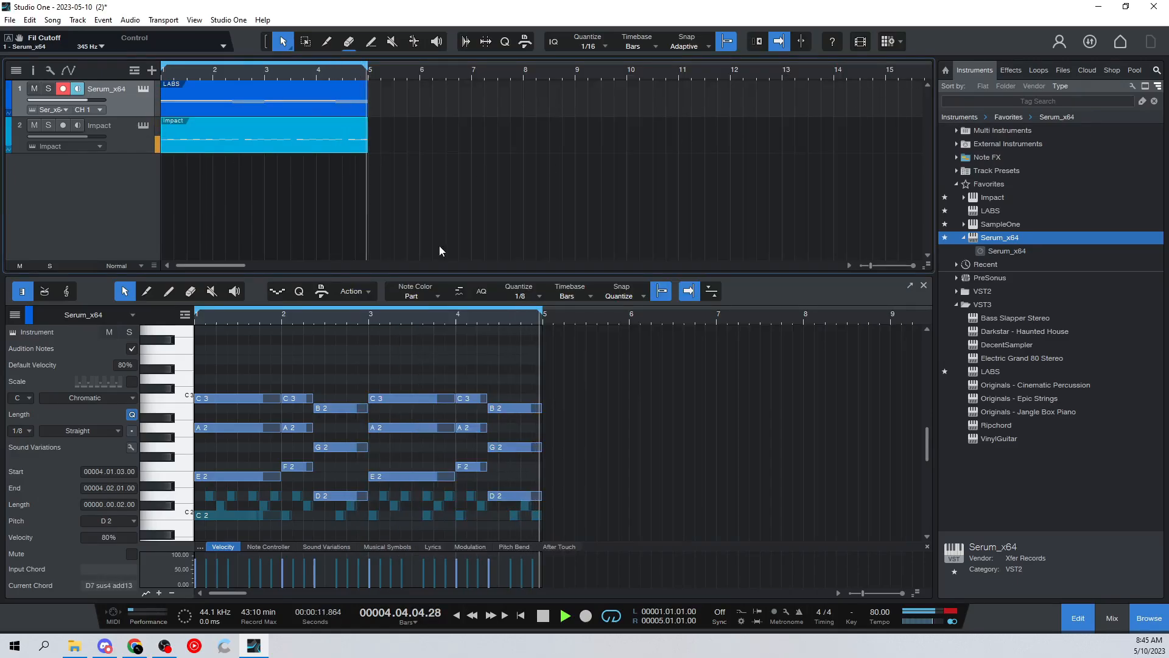
Set the song tempo to 70 BPM and play the loop briefly to check the feel.
key("space")
key("Return")
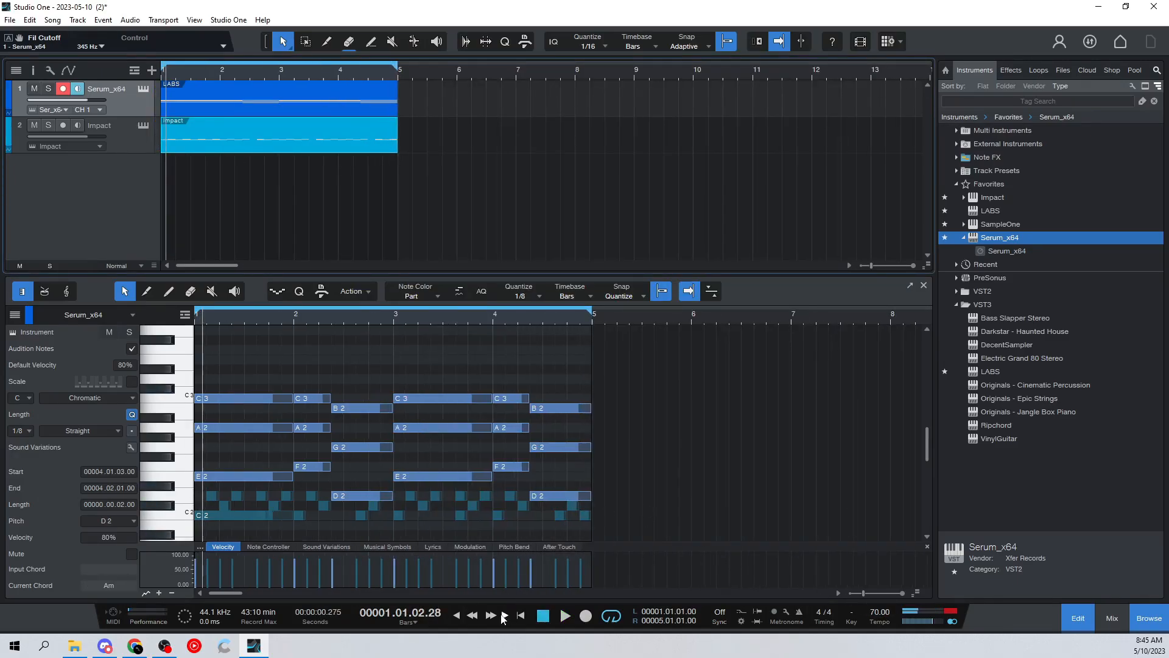
key("space")
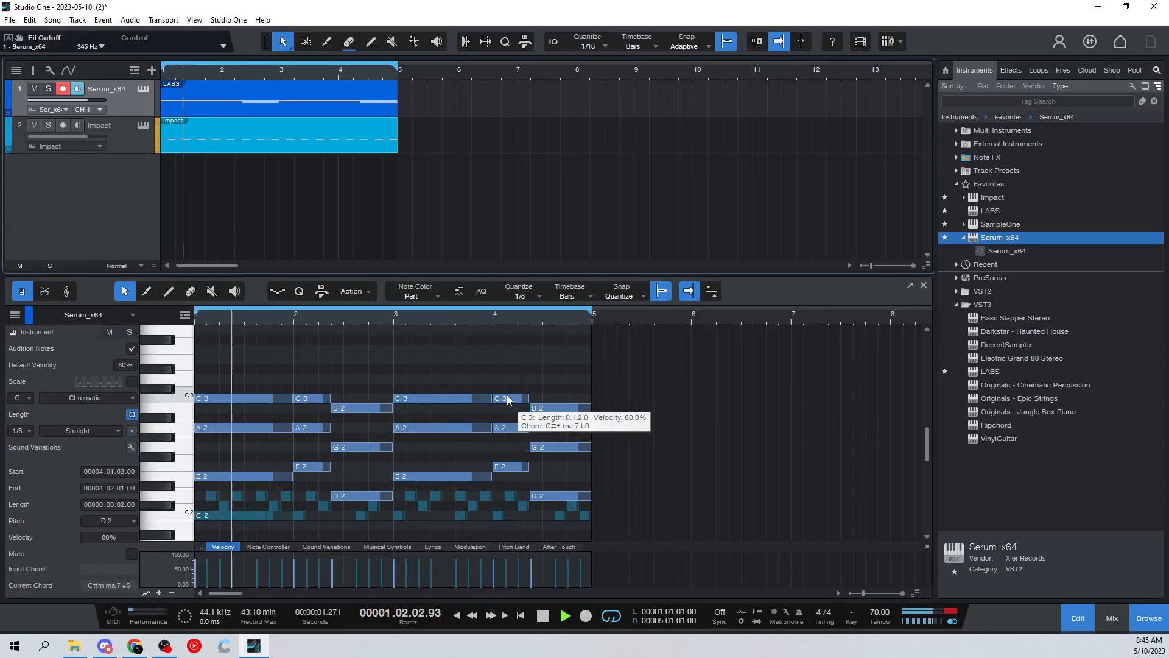
key("space")
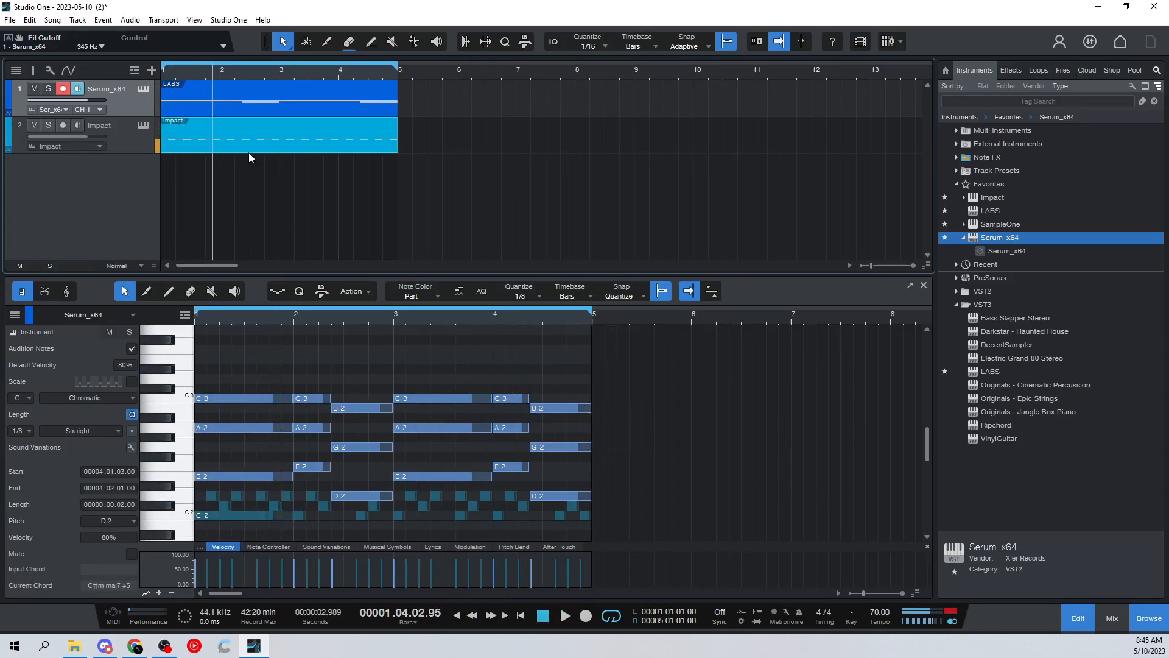
Open the Impact drum pattern and delete the soft kick at beat 3.3 of each of the four bars, checking it in playback.
left_click(272, 224)
left_click(455, 616)
left_click(237, 147)
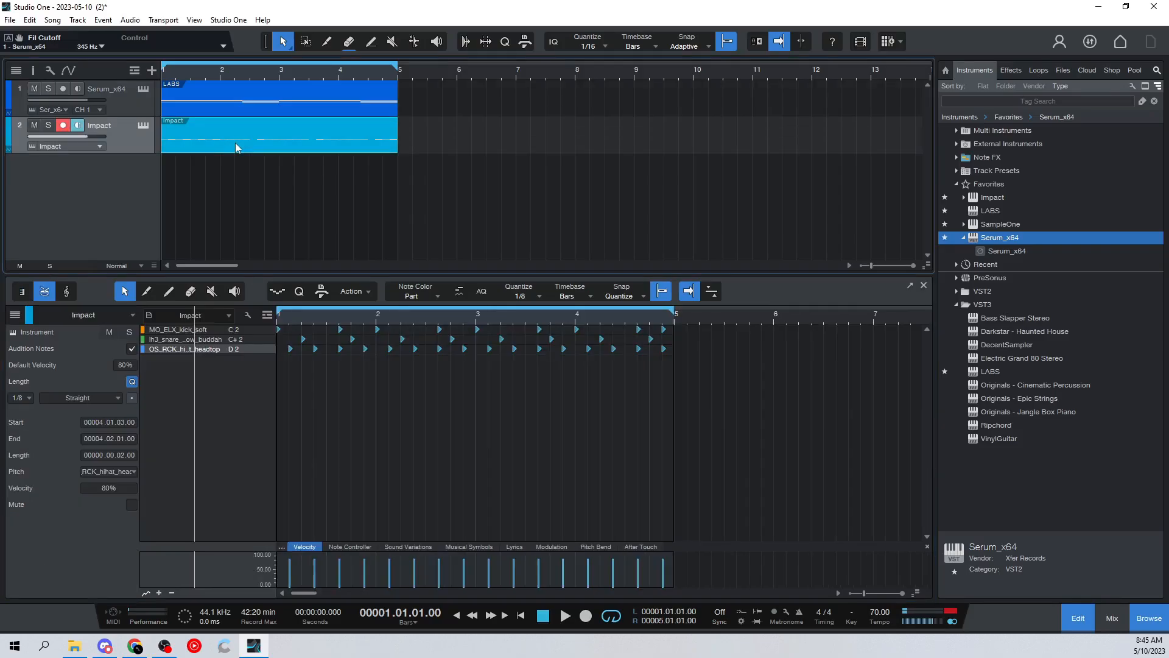
left_click(340, 349)
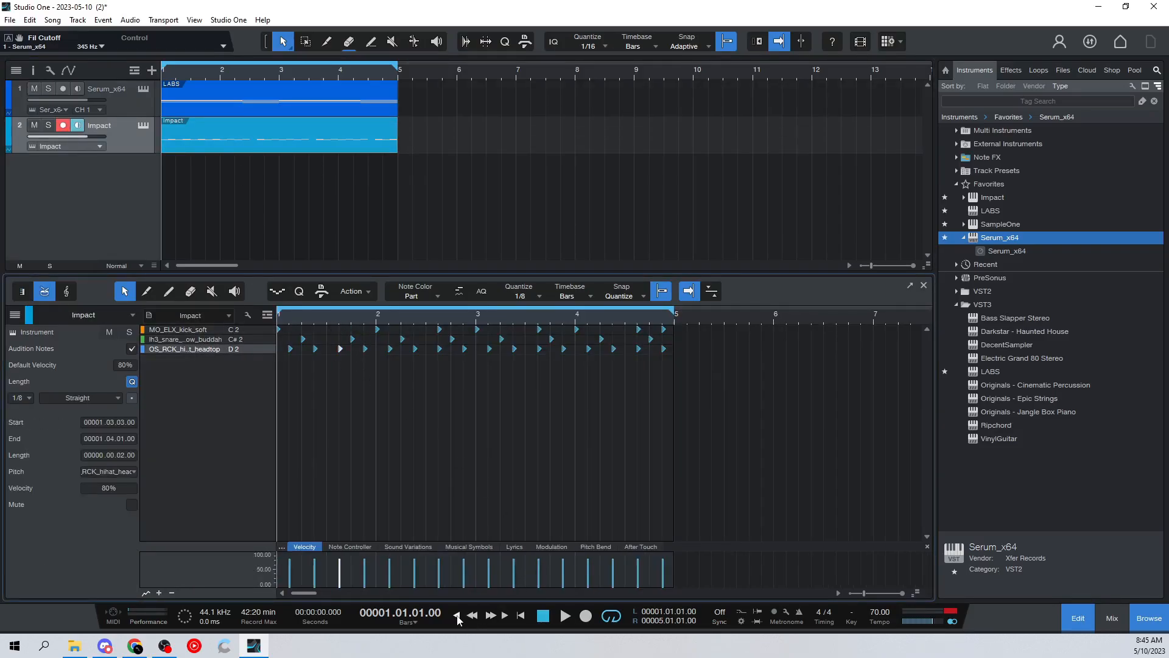
key("space")
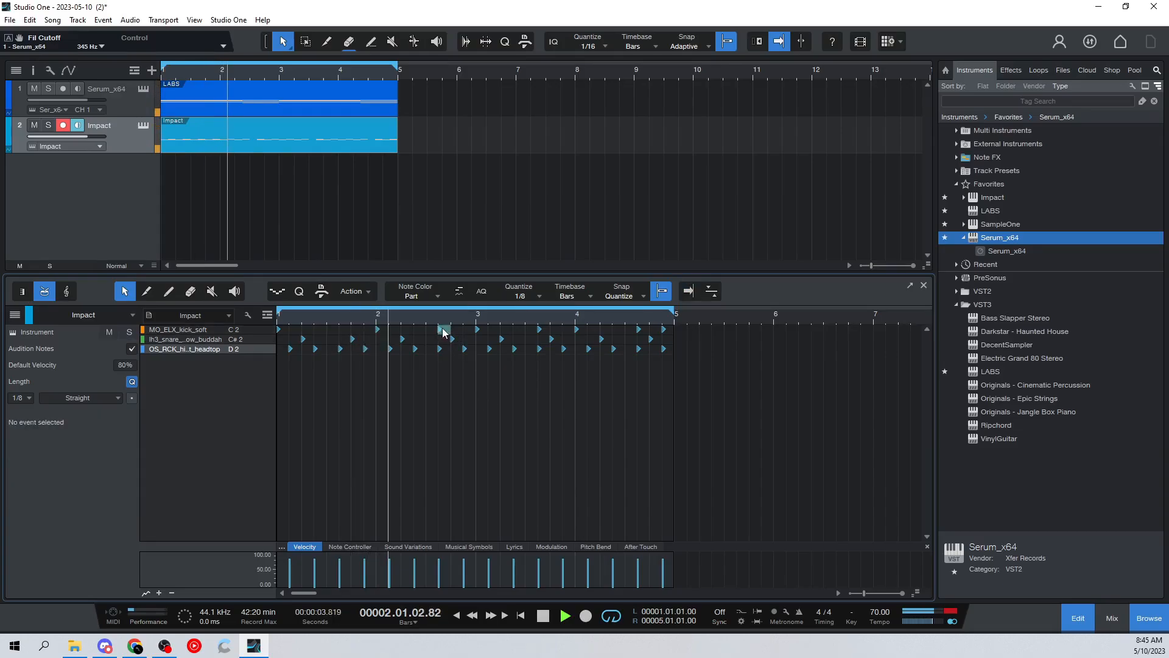
left_click(439, 349)
left_click(538, 348)
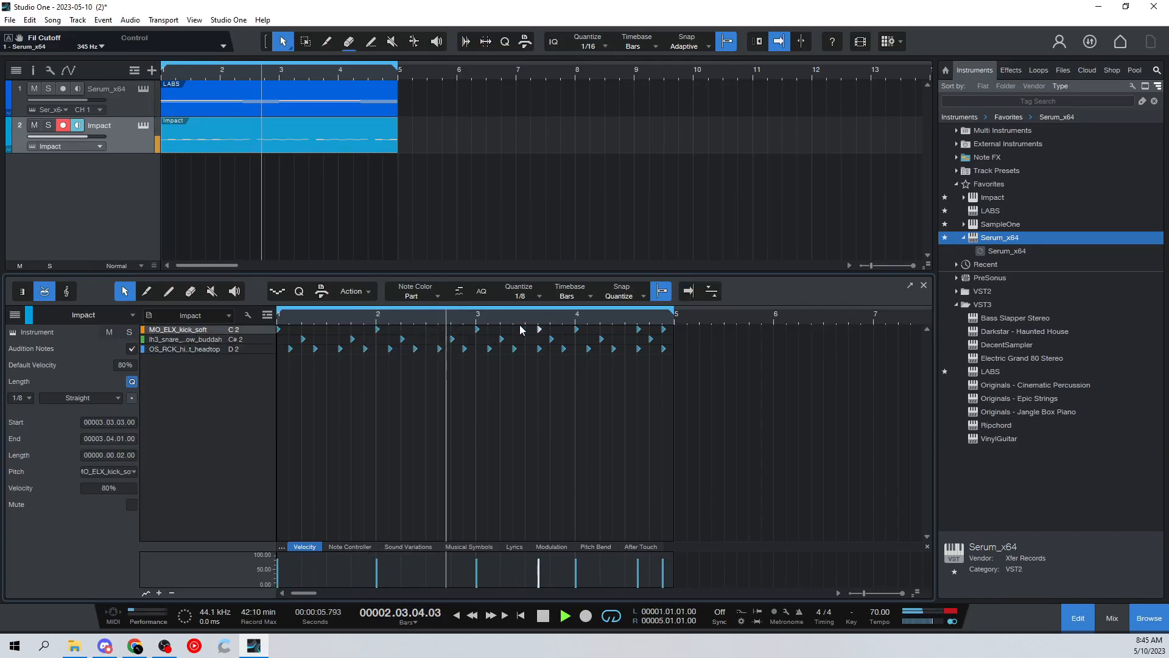
left_click(637, 348)
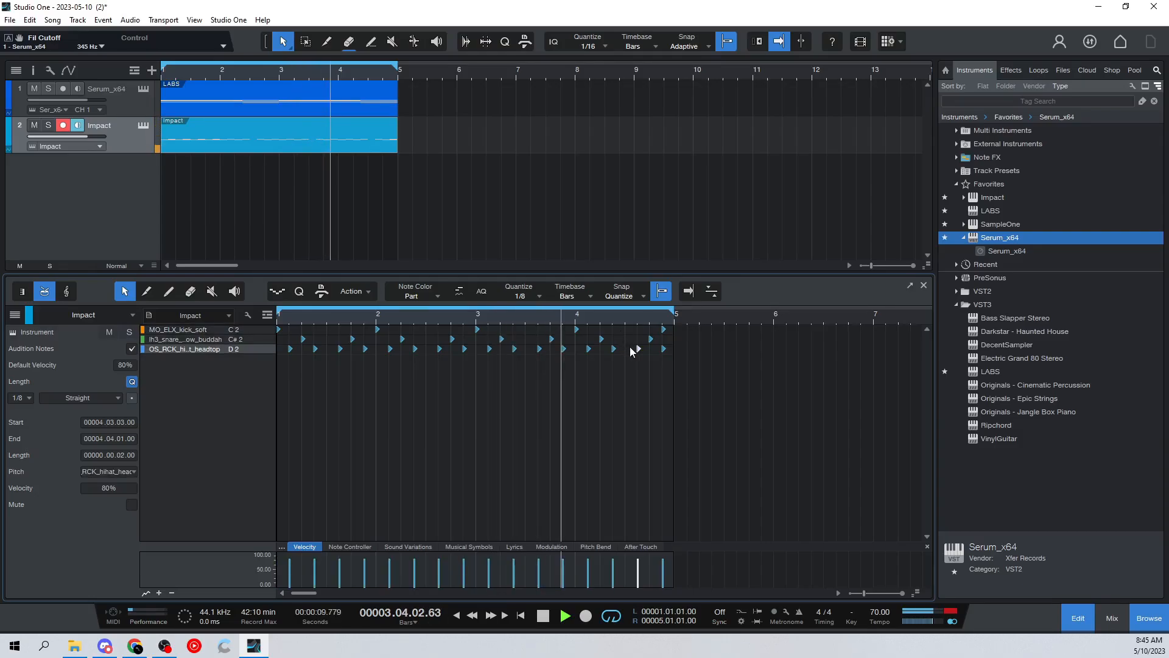
key("space")
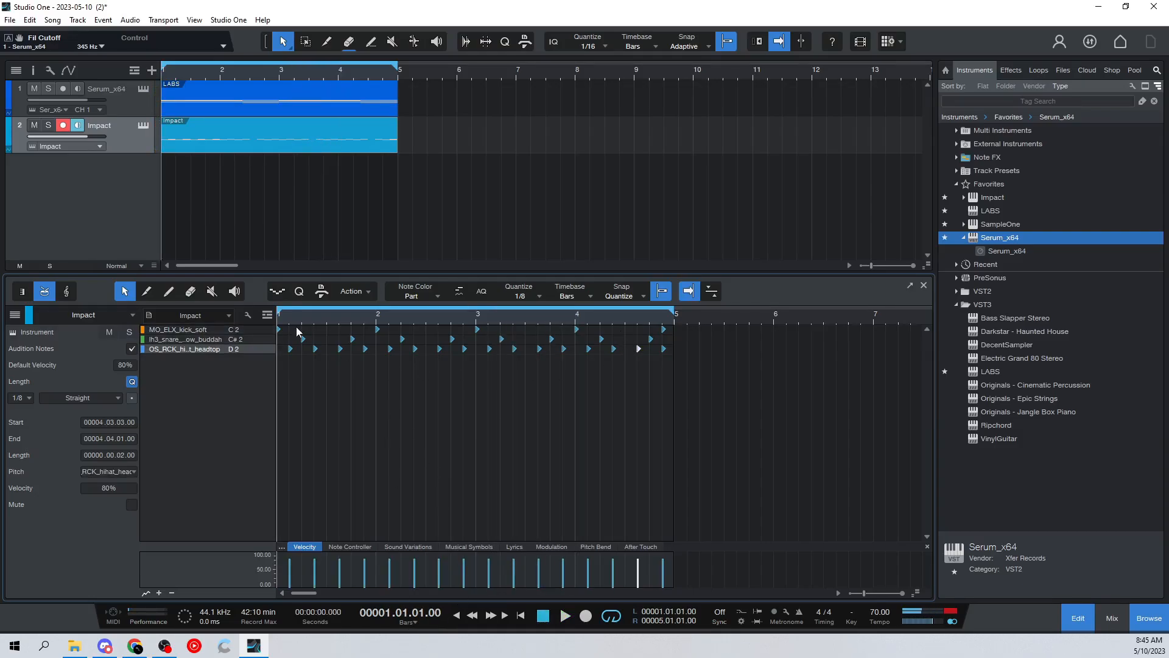
Play the drum pattern again and delete every hi-hat hit across all four bars.
key("space")
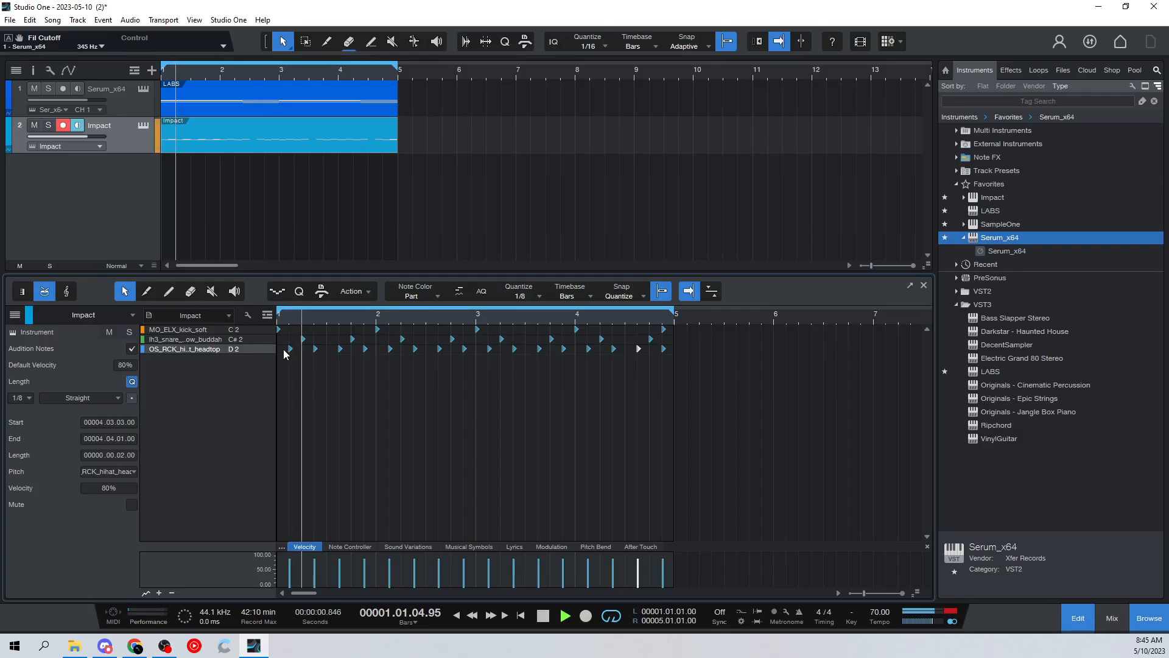
right_click(203, 348)
left_click(293, 349)
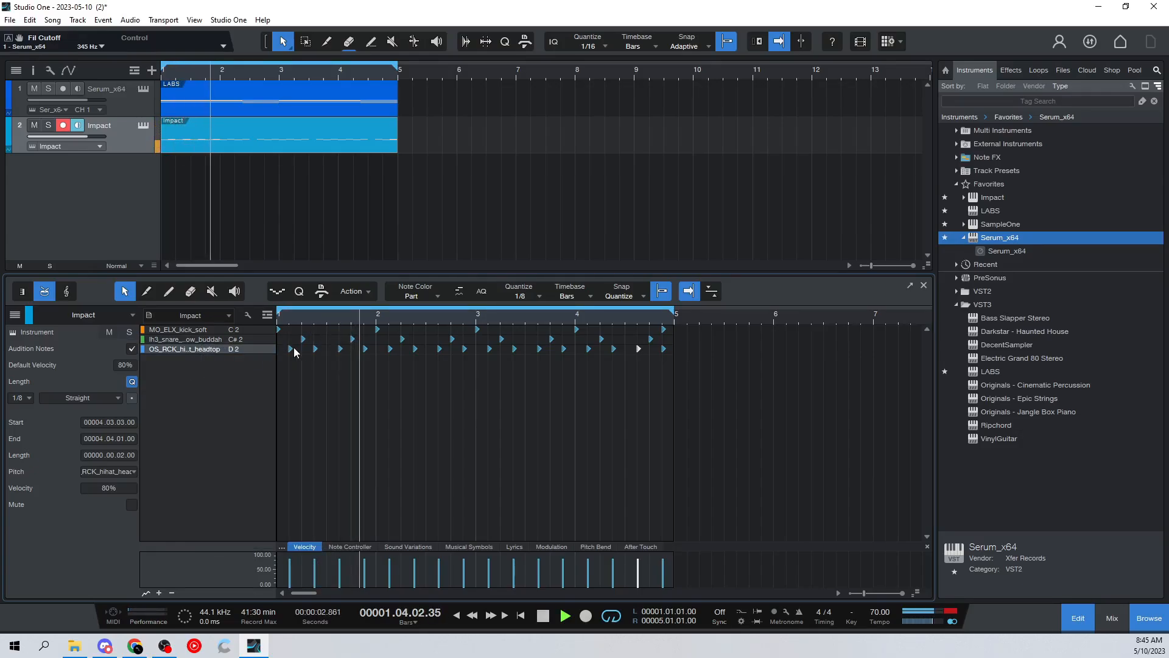
left_click_drag(288, 350, 733, 359)
key("Delete")
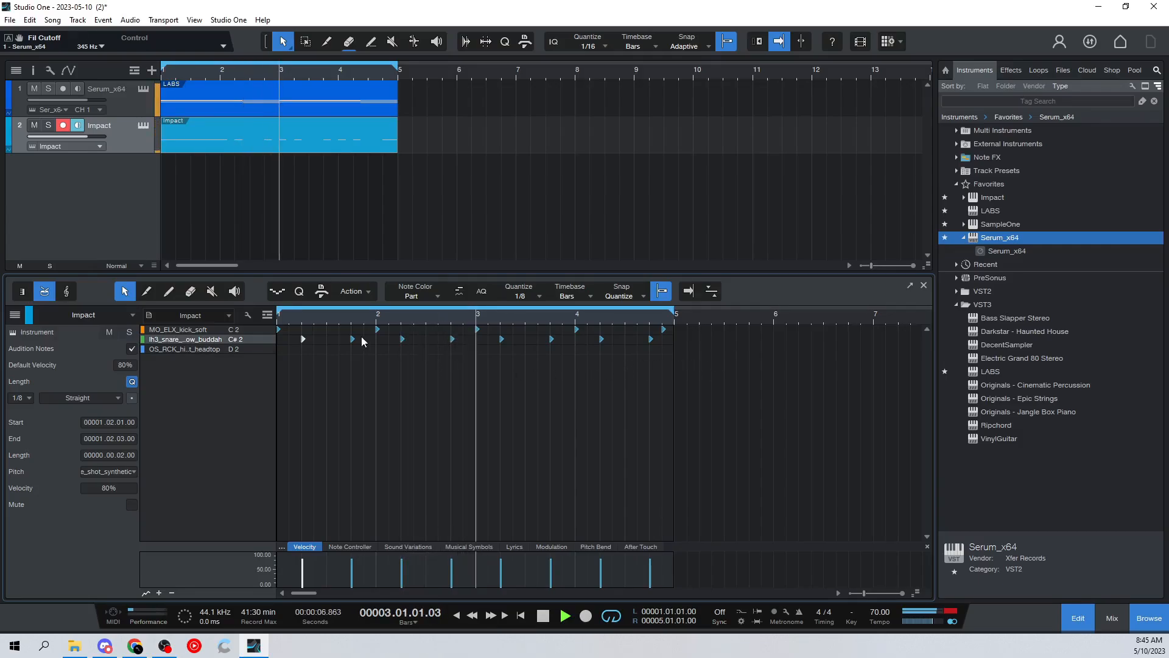
Draw a single hi-hat hit near the end of bar 2, play it back, and open the Impact instrument.
key("f")
key("space")
left_click(465, 349)
key("space")
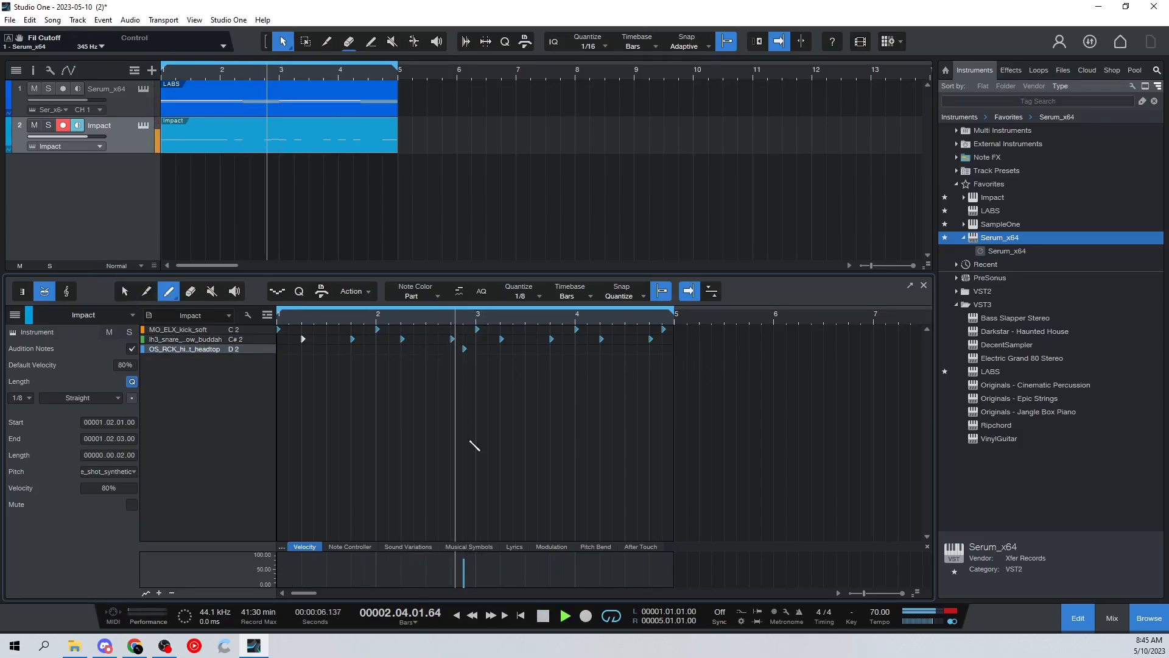
left_click(143, 125)
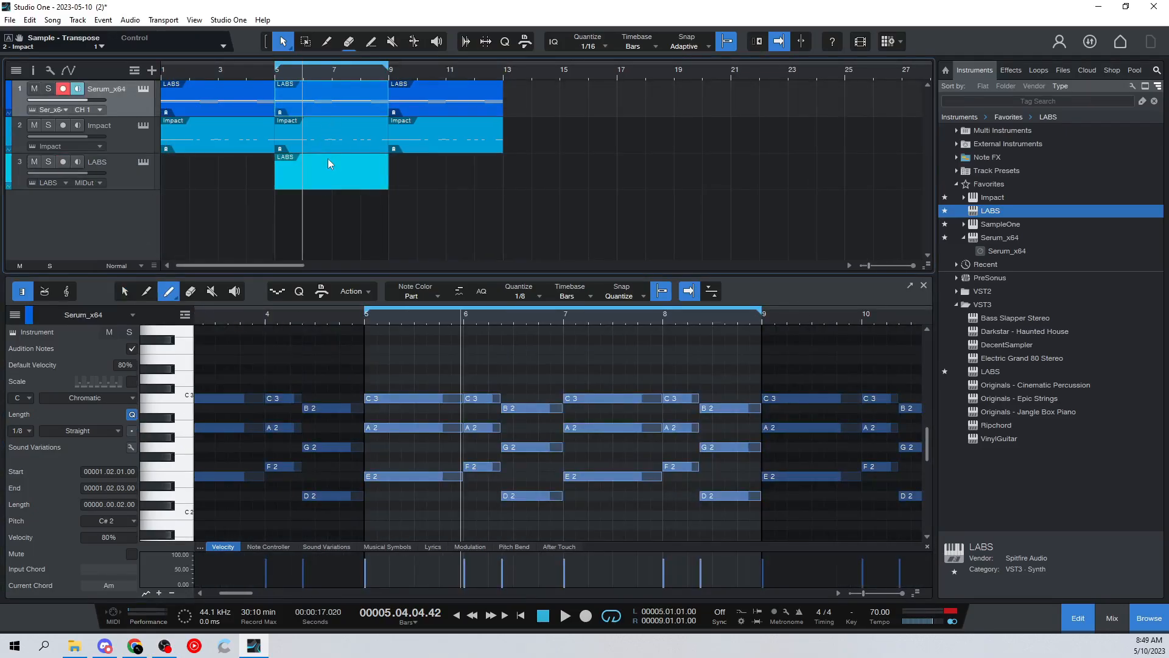
In the LABS part, place C3 at the start of bar 5 and G2 at 5.2.3, playing from bar 4 to check.
left_click(327, 179)
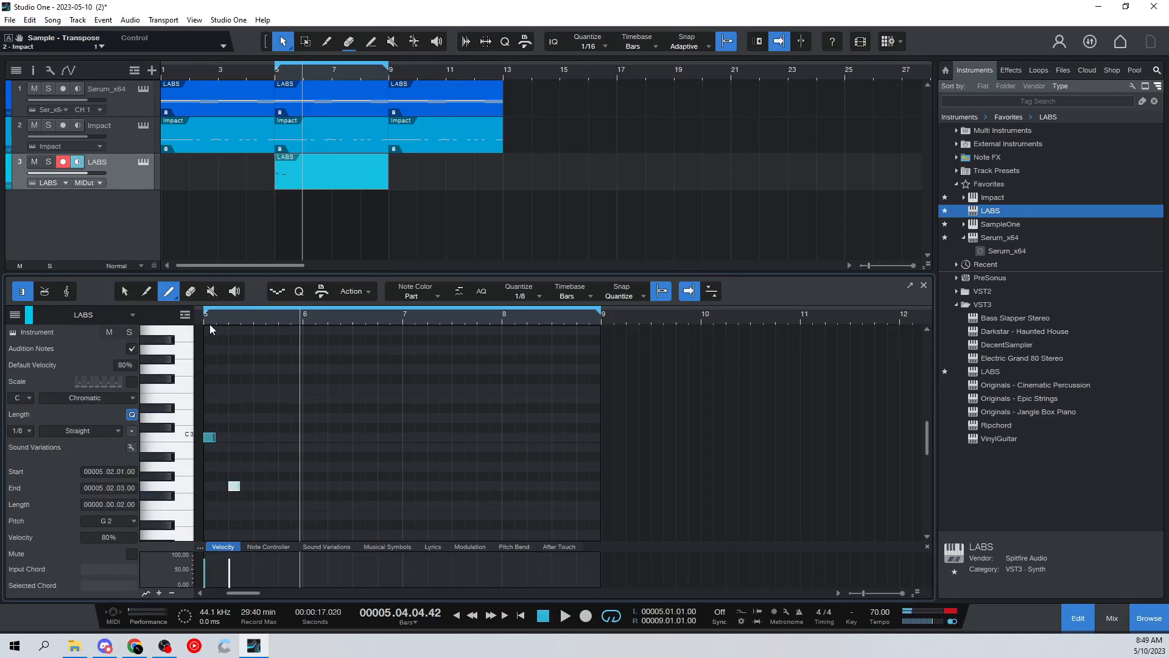
key("space")
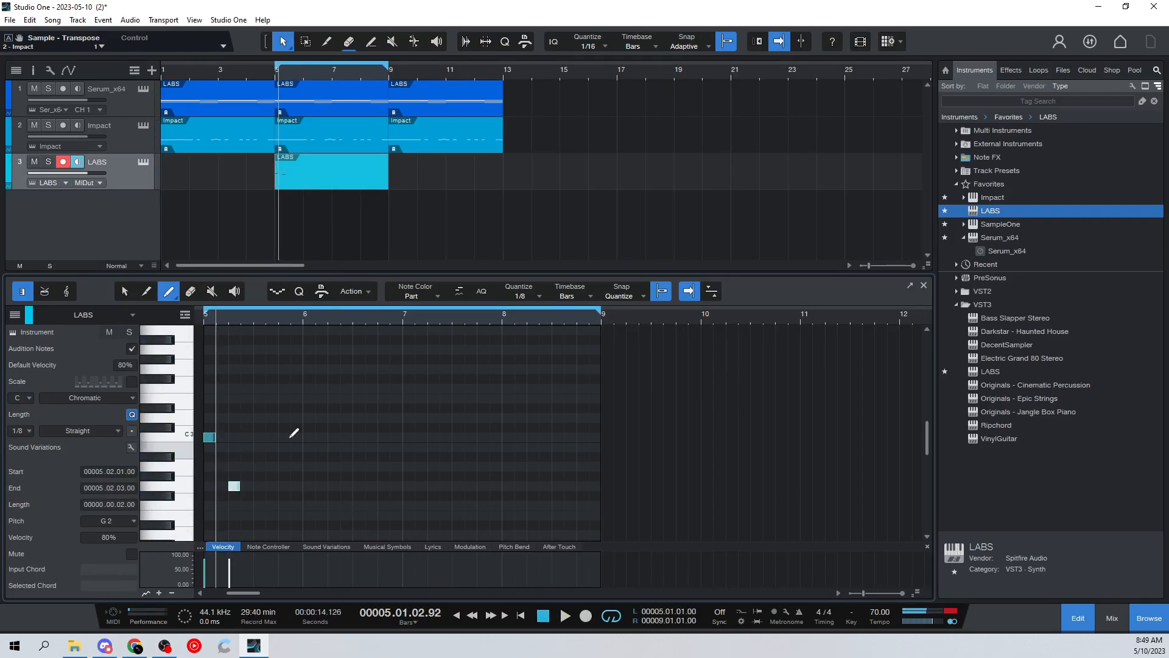
left_click(261, 73)
scroll(278, 486, "up", 3)
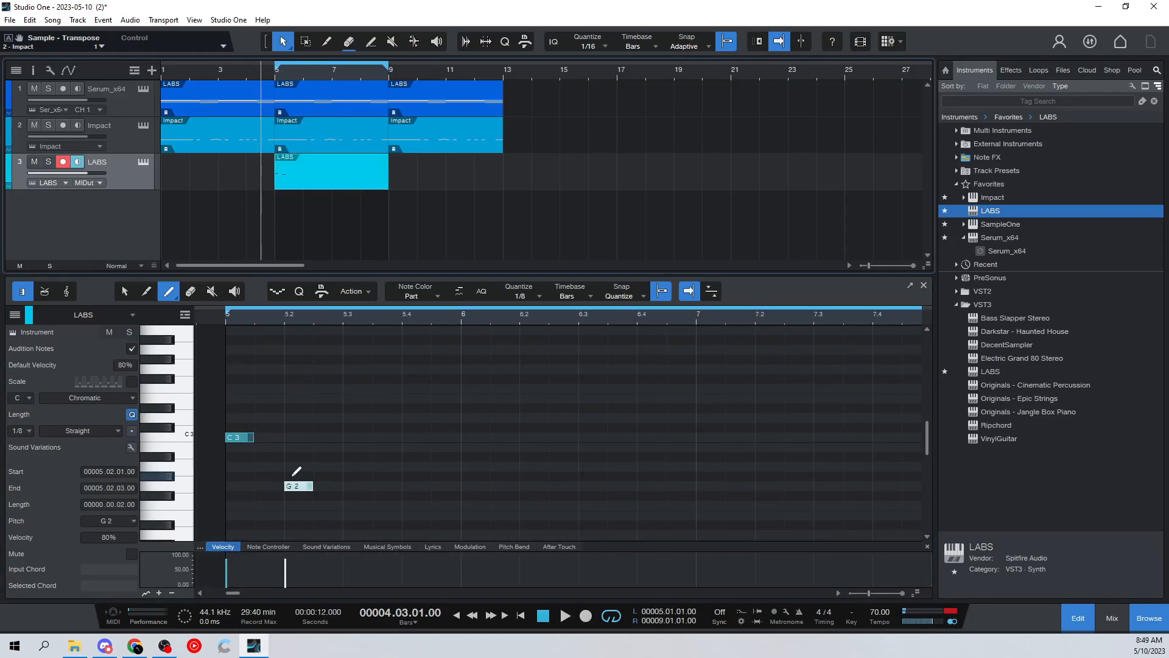
key("space")
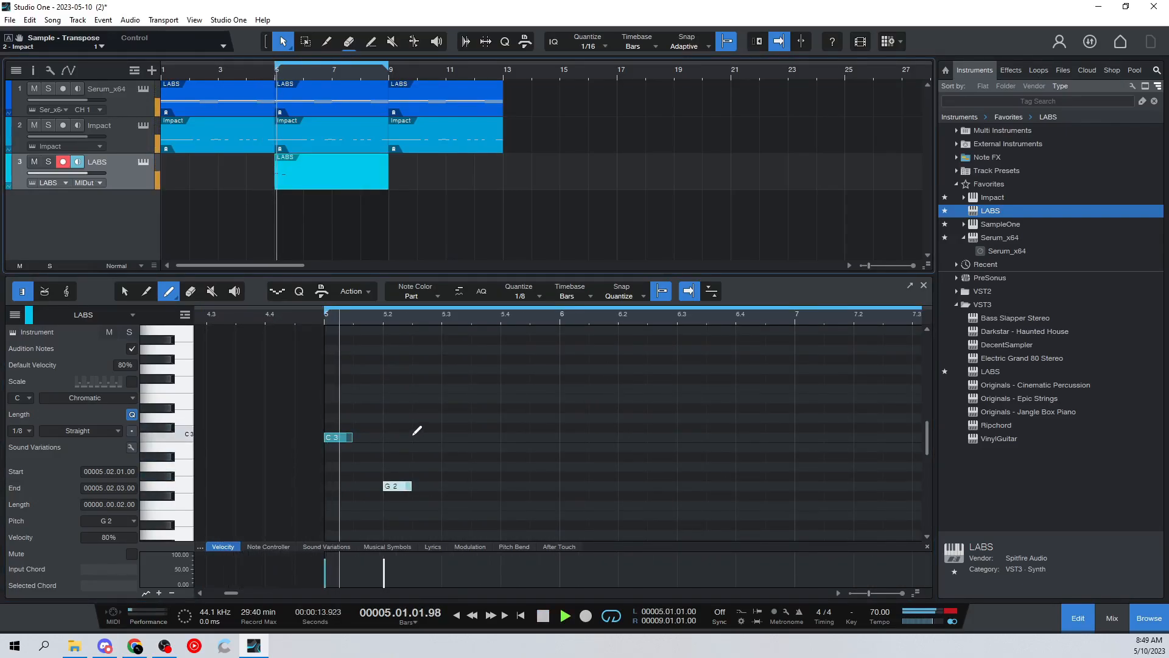
left_click_drag(396, 485, 425, 485)
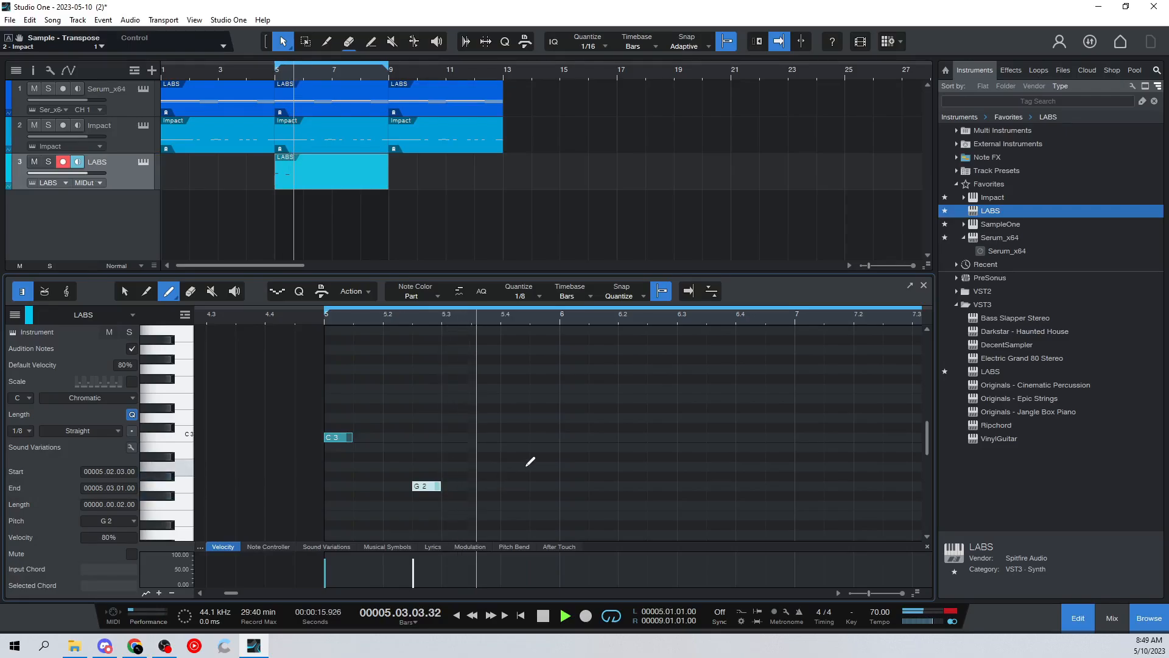
Continue the LABS melody in bar 6 with B2 at 6.1.1, C3 at 6.2.3 and a higher note on the last beat.
left_click(571, 446)
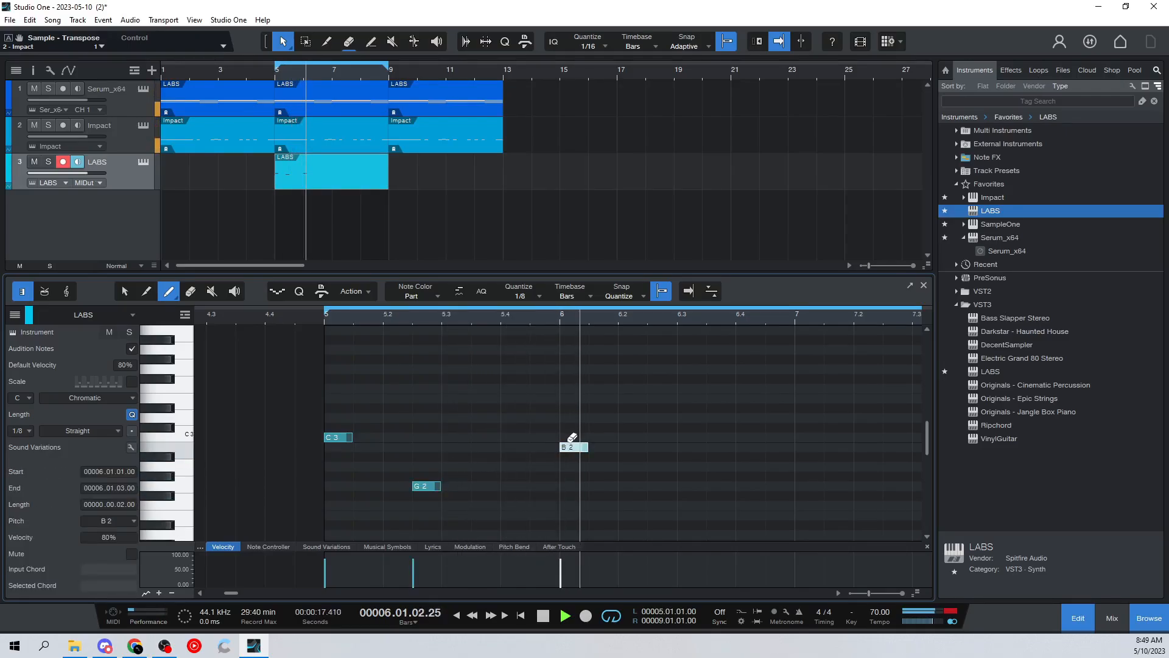
left_click(652, 438)
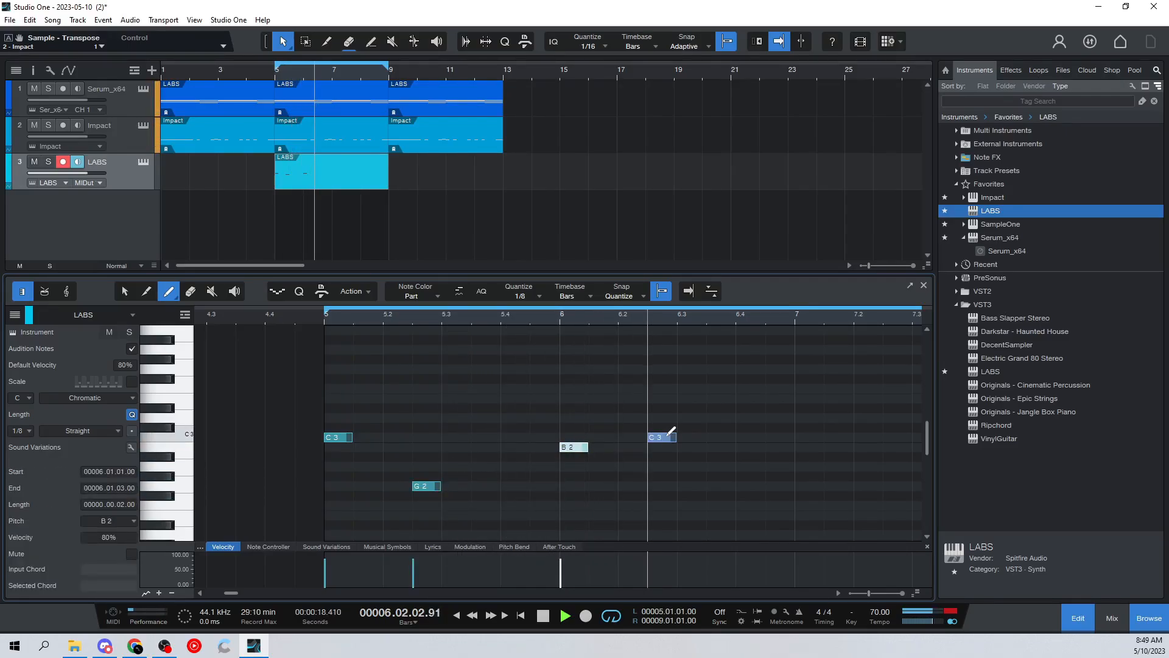
left_click(751, 418)
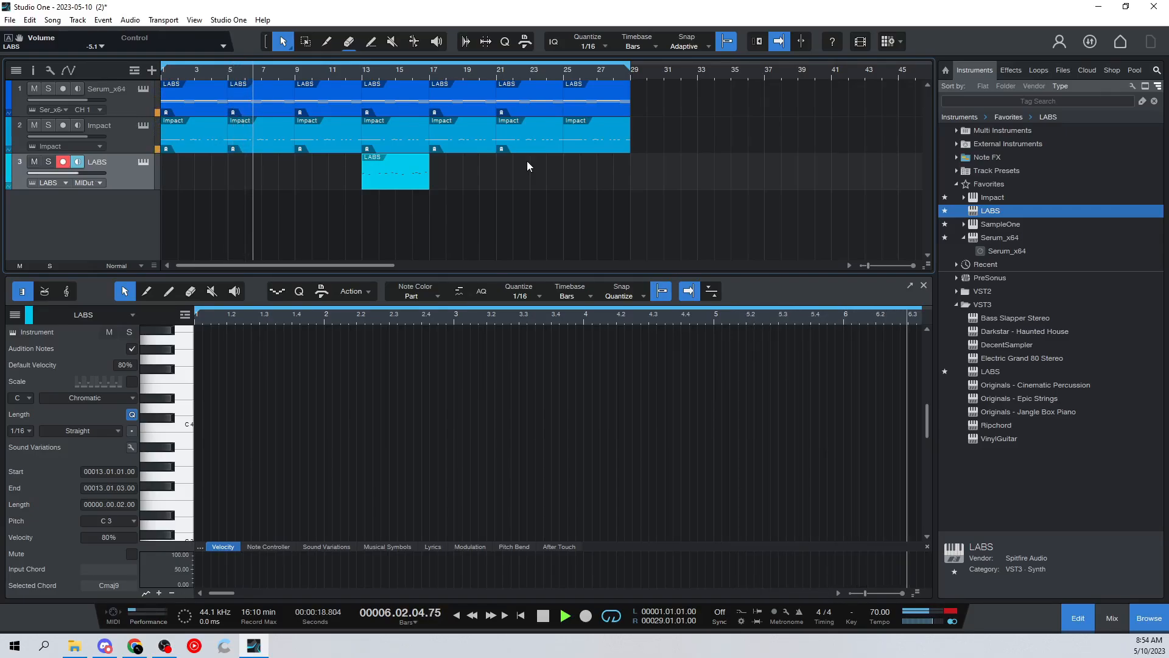
Stop playback of the arrangement.
left_click(541, 614)
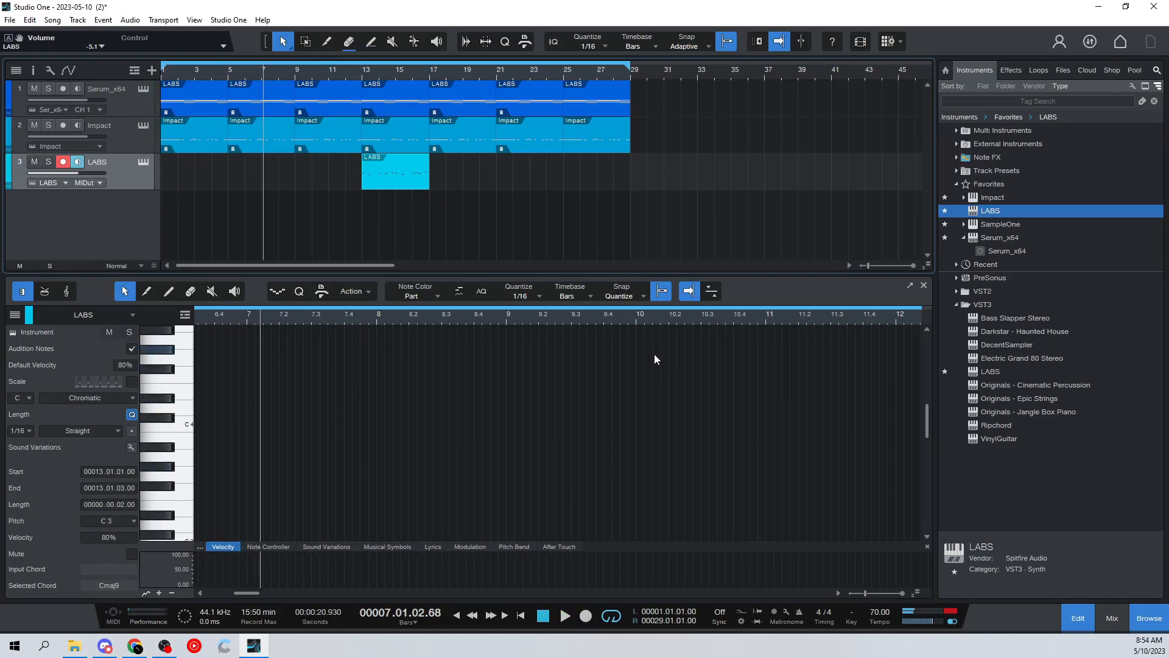